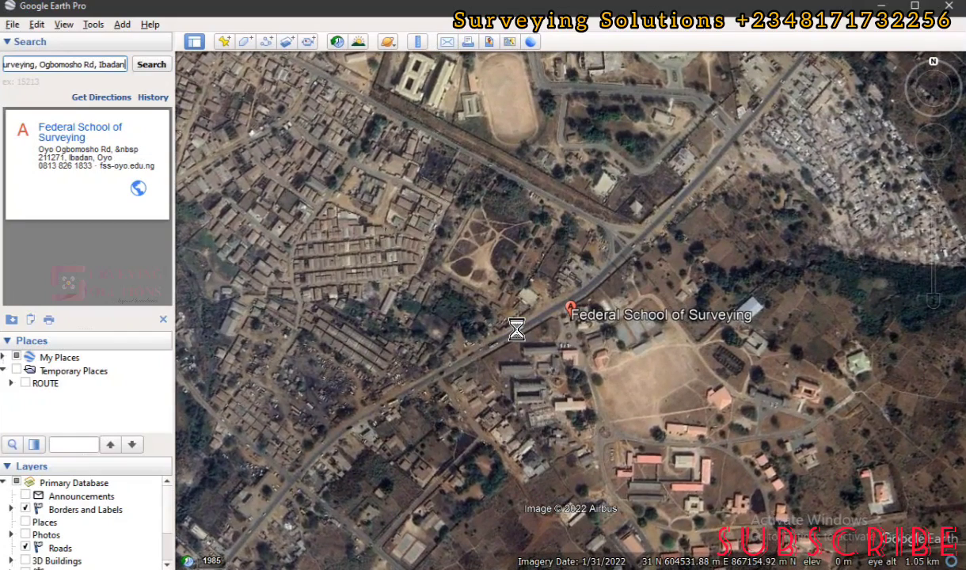
Clear the search result and zoom in on the Federal School of Surveying campus in Ibadan
{"action": "left_click", "coordinate": [163, 319]}
{"action": "left_click_drag", "start_coordinate": [590, 432], "coordinate": [579, 316]}
{"action": "scroll", "coordinate": [583, 234], "scroll_direction": "up", "scroll_amount": 2}
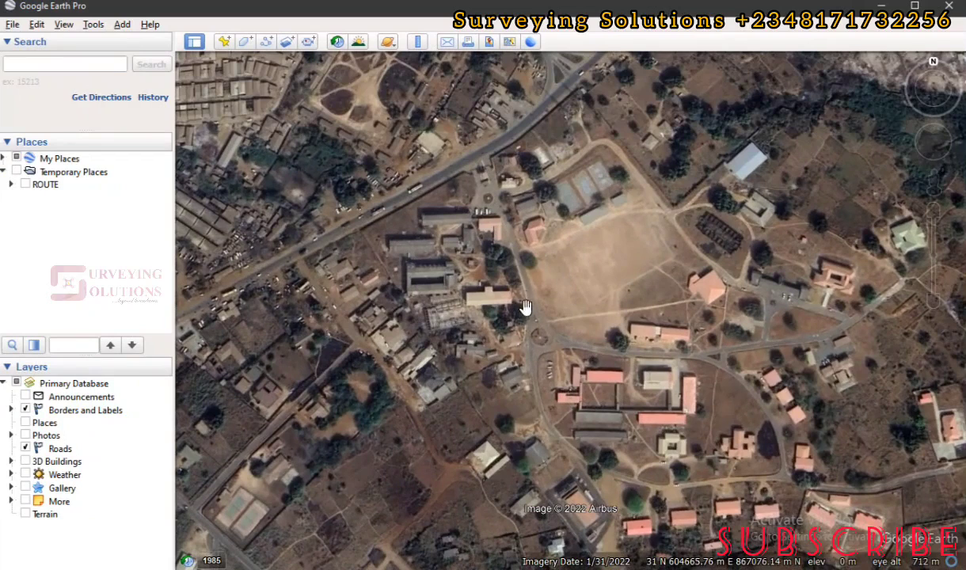
{"action": "left_click_drag", "start_coordinate": [523, 389], "coordinate": [537, 367]}
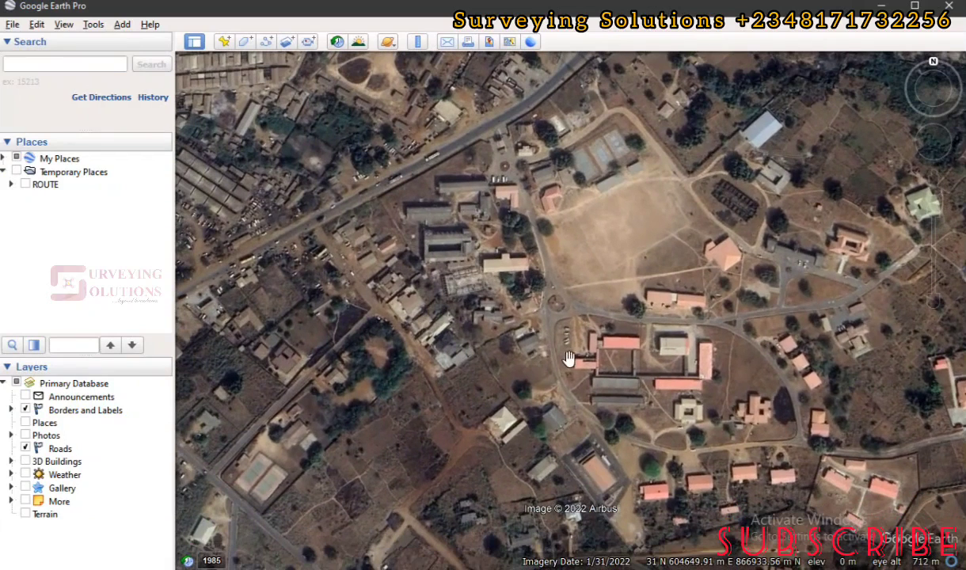
{"action": "key", "text": "Down"}
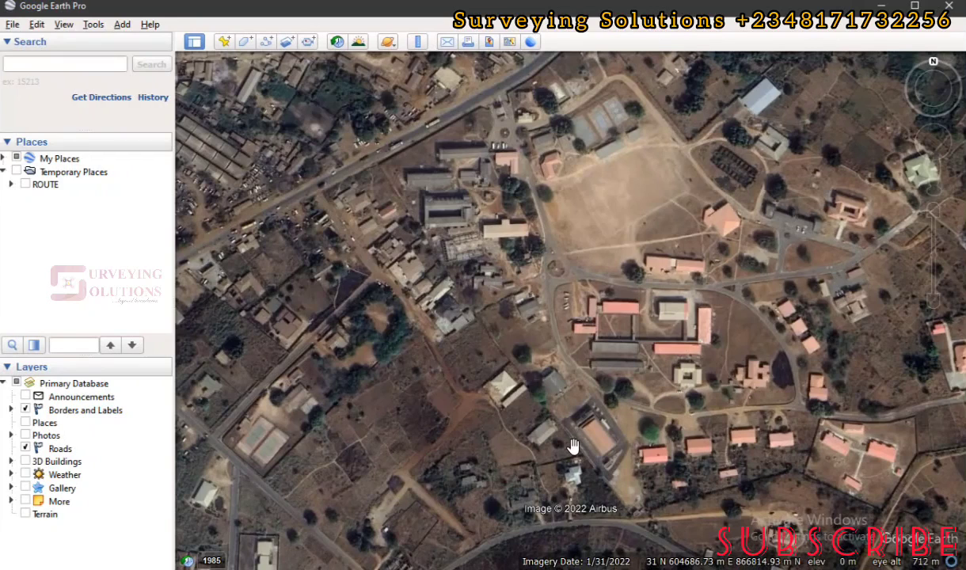
{"action": "left_click", "coordinate": [122, 25]}
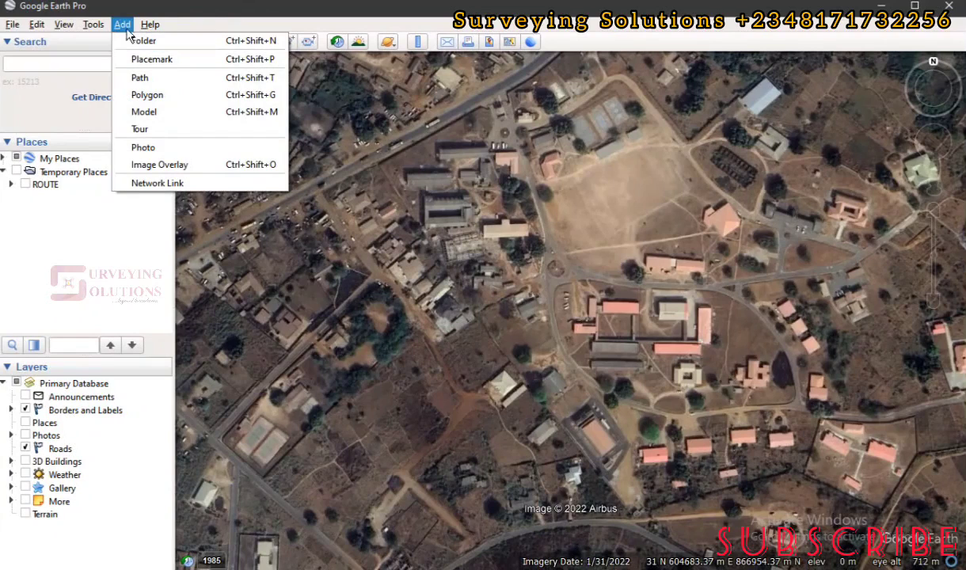
Add a new folder named 'SS DATA' to Temporary Places
{"action": "left_click", "coordinate": [136, 40]}
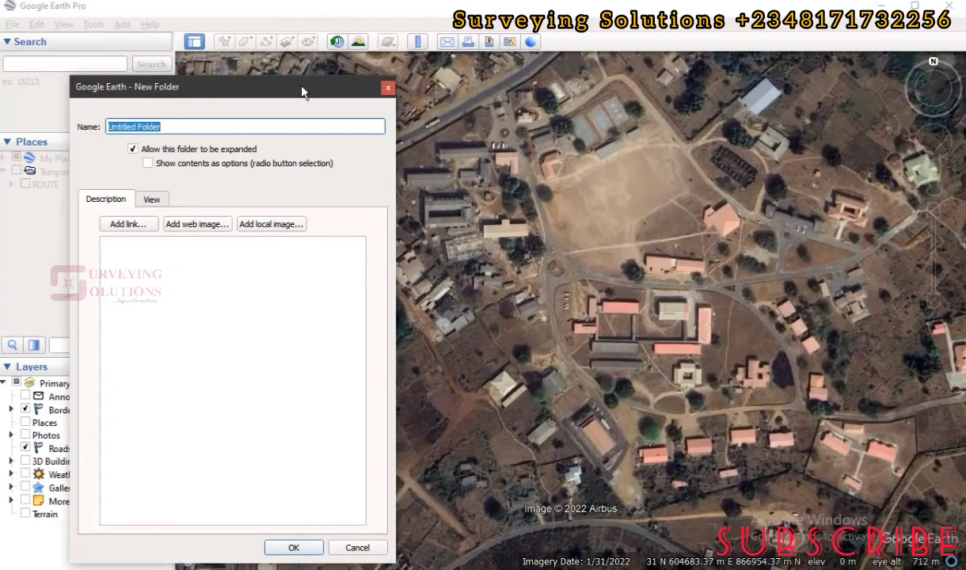
{"action": "left_click_drag", "start_coordinate": [256, 93], "coordinate": [334, 80]}
{"action": "type", "text": "SS "}
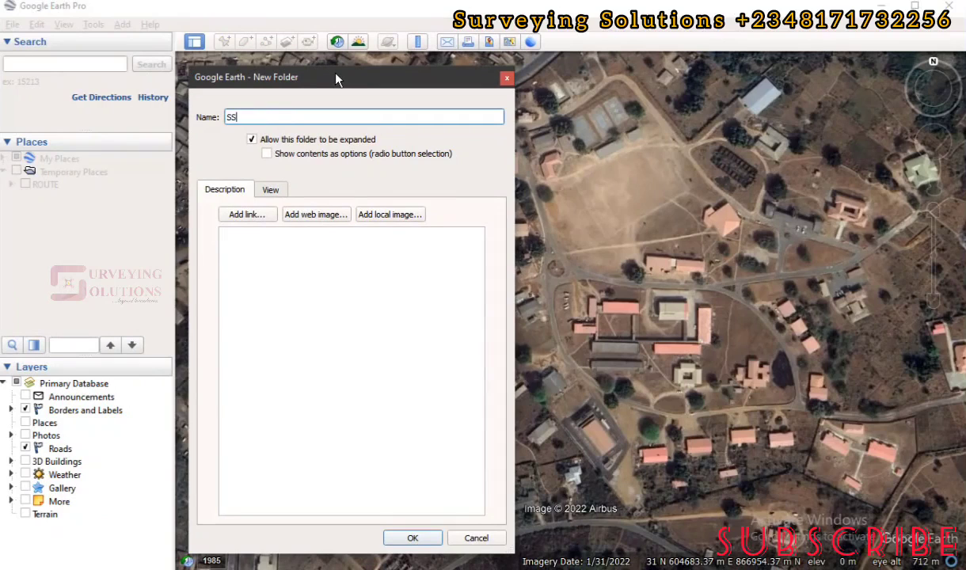
{"action": "type", "text": "DATA"}
{"action": "left_click_drag", "start_coordinate": [334, 72], "coordinate": [360, 25]}
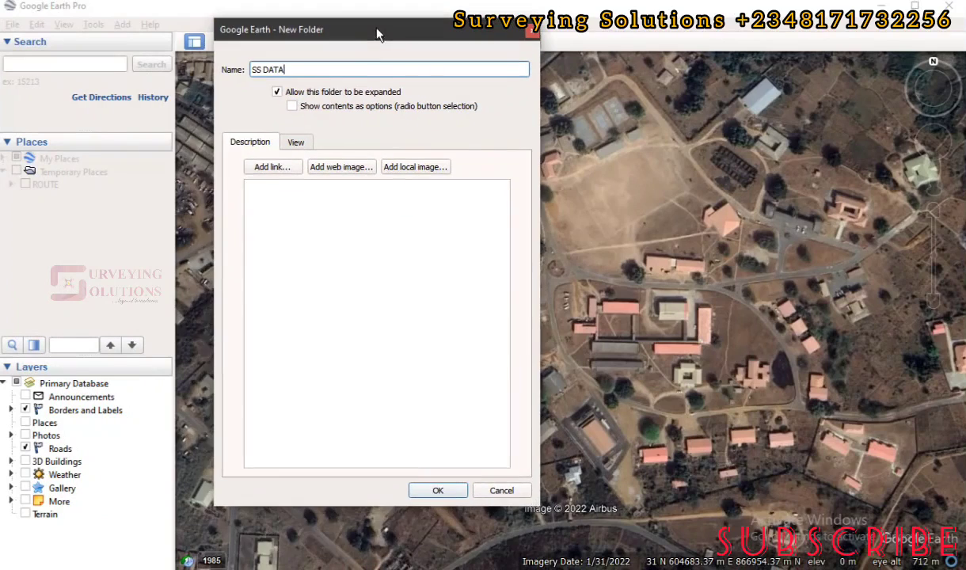
{"action": "left_click", "coordinate": [437, 491]}
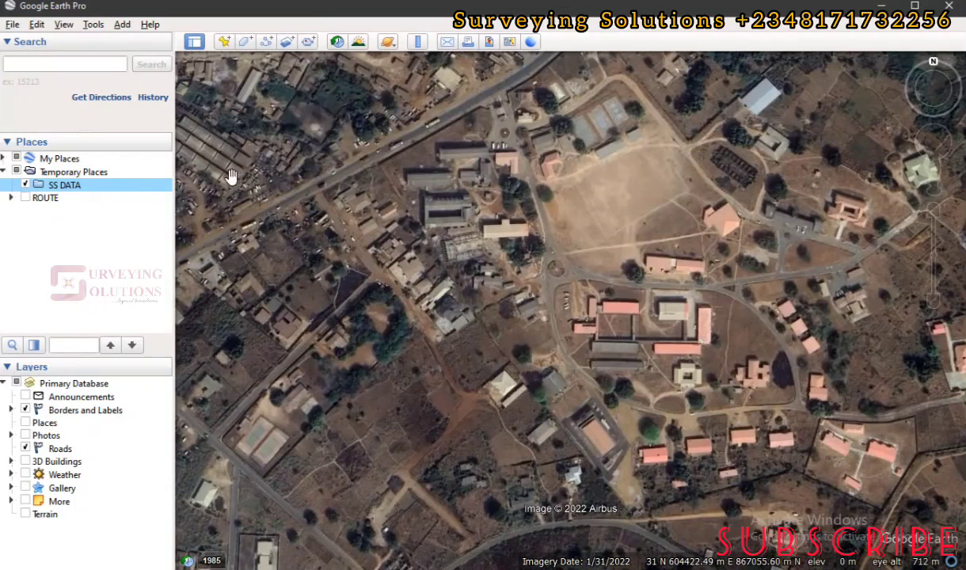
Add a new path named 'RDS 1' inside SS DATA and zoom in on the campus
{"action": "left_click_drag", "start_coordinate": [664, 292], "coordinate": [568, 284]}
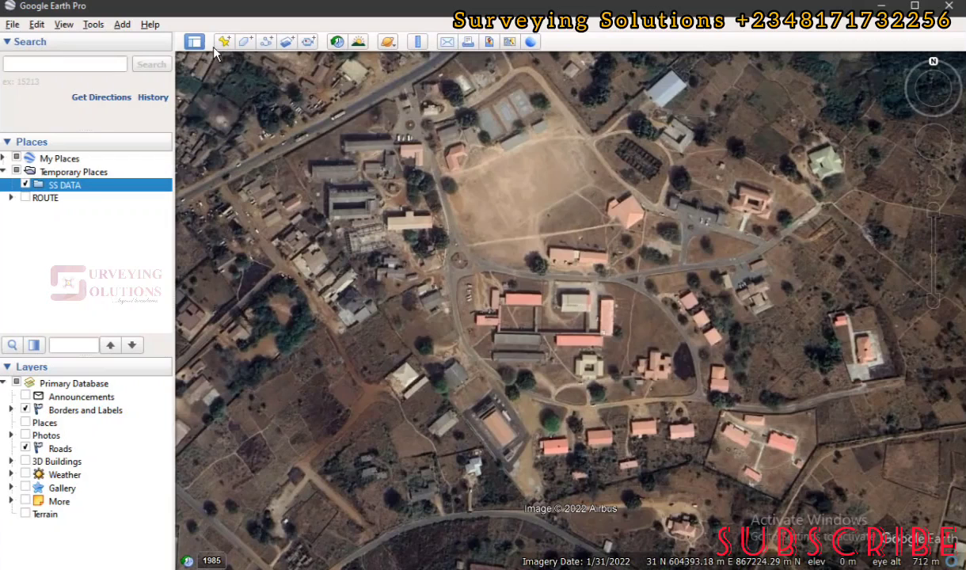
{"action": "right_click", "coordinate": [93, 193]}
{"action": "mouse_move", "coordinate": [134, 194]}
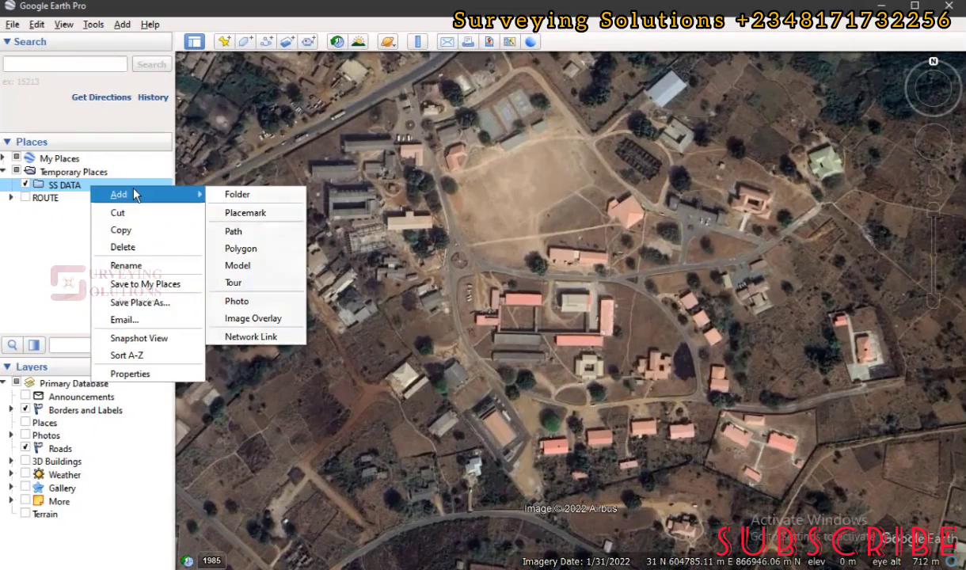
{"action": "left_click", "coordinate": [263, 232]}
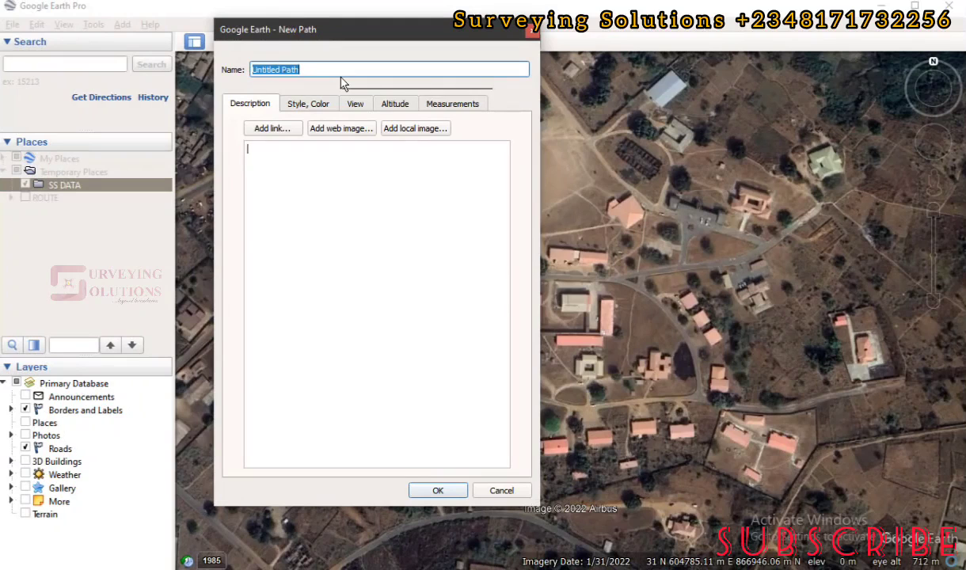
{"action": "type", "text": "RDS 1"}
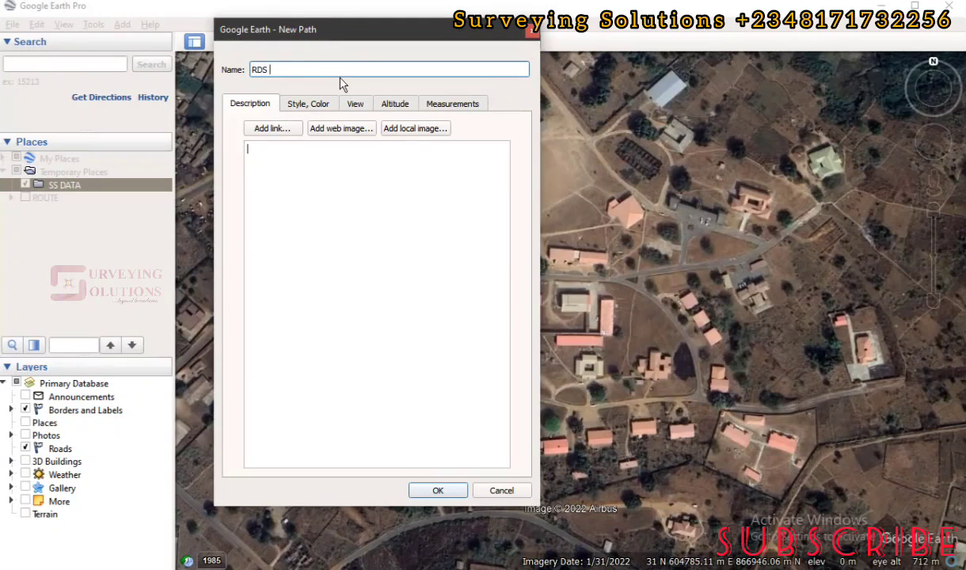
{"action": "left_click_drag", "start_coordinate": [378, 35], "coordinate": [135, 138]}
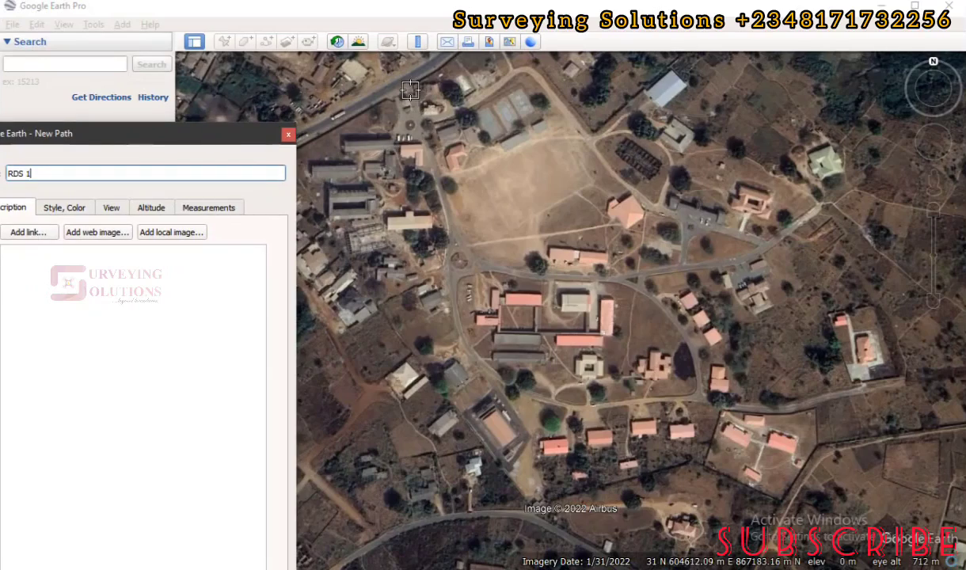
{"action": "scroll", "coordinate": [409, 90], "scroll_direction": "up", "scroll_amount": 3}
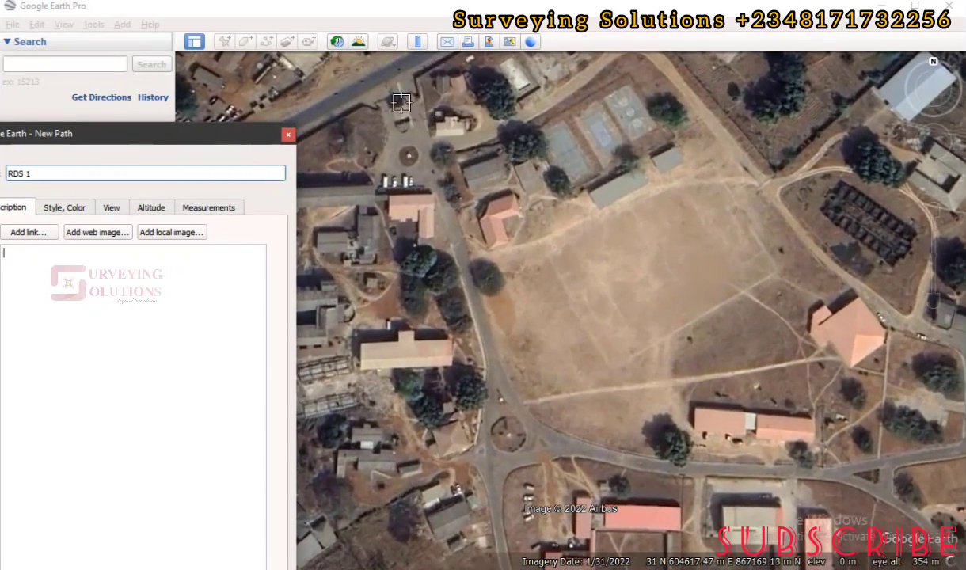
Trace RDS 1 from the main road southward along the campus road centreline
{"action": "left_click", "coordinate": [403, 86]}
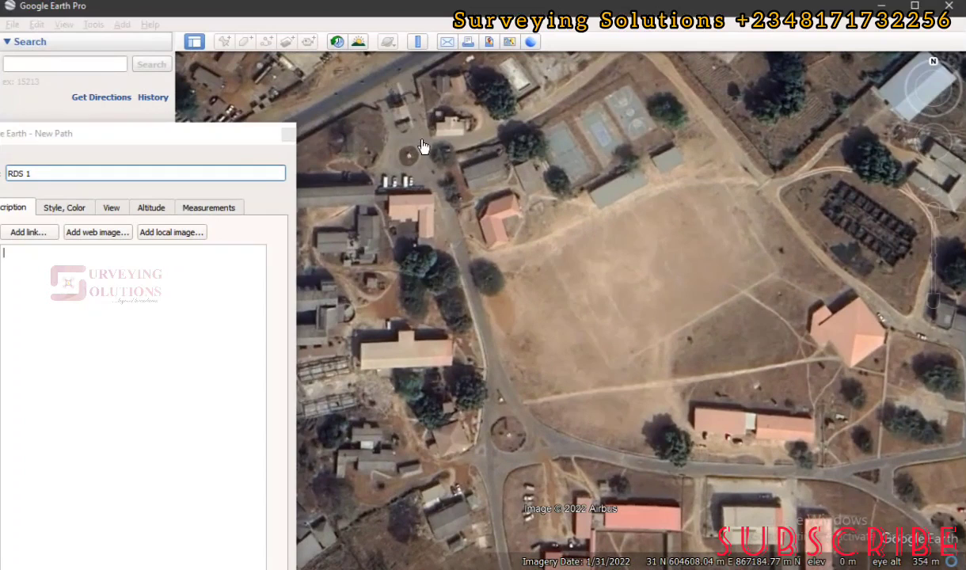
{"action": "left_click", "coordinate": [422, 140]}
{"action": "left_click", "coordinate": [443, 215]}
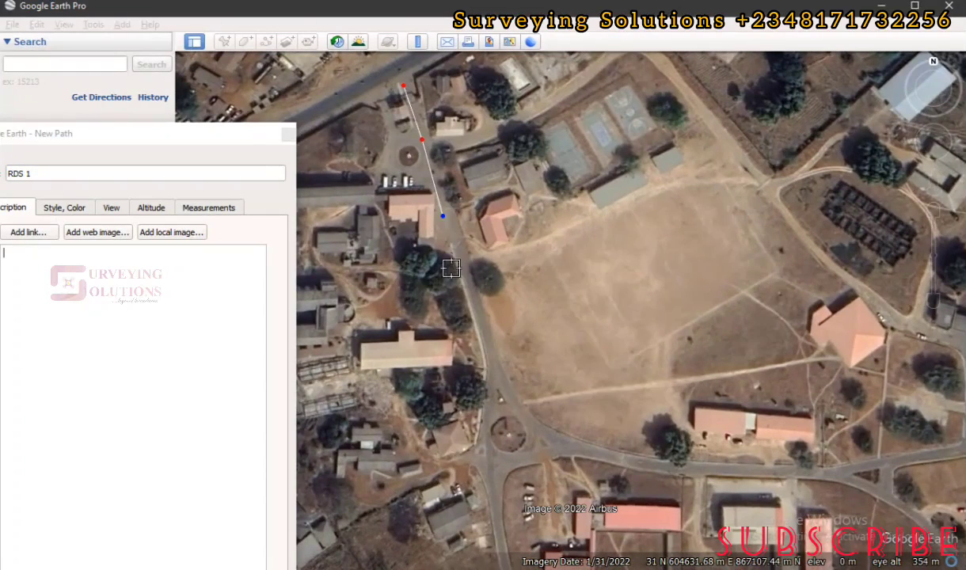
{"action": "left_click", "coordinate": [464, 283]}
{"action": "left_click", "coordinate": [484, 343]}
{"action": "left_click", "coordinate": [486, 389]}
Continue RDS 1 around the road bend and west to its final point
{"action": "left_click", "coordinate": [480, 426]}
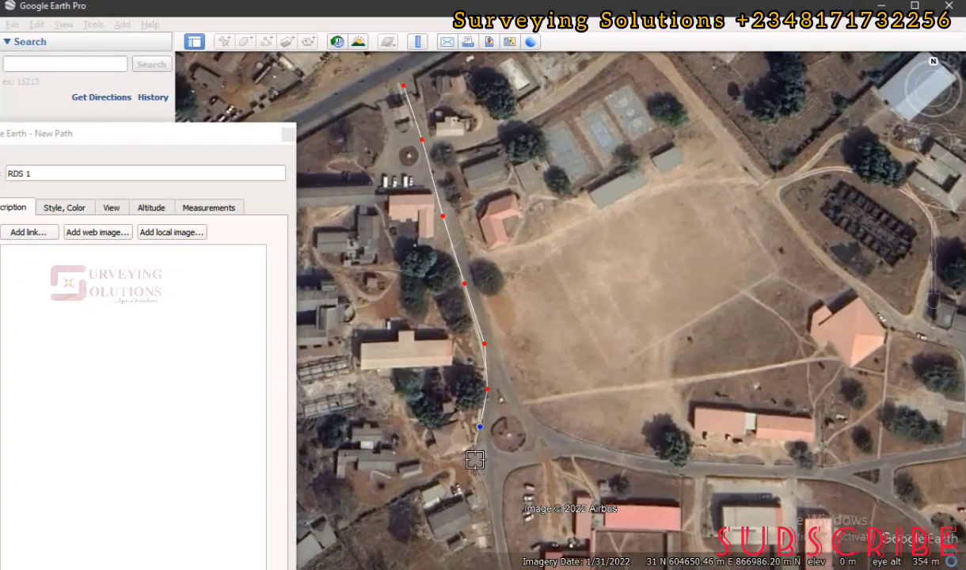
{"action": "left_click", "coordinate": [473, 450]}
{"action": "left_click", "coordinate": [456, 459]}
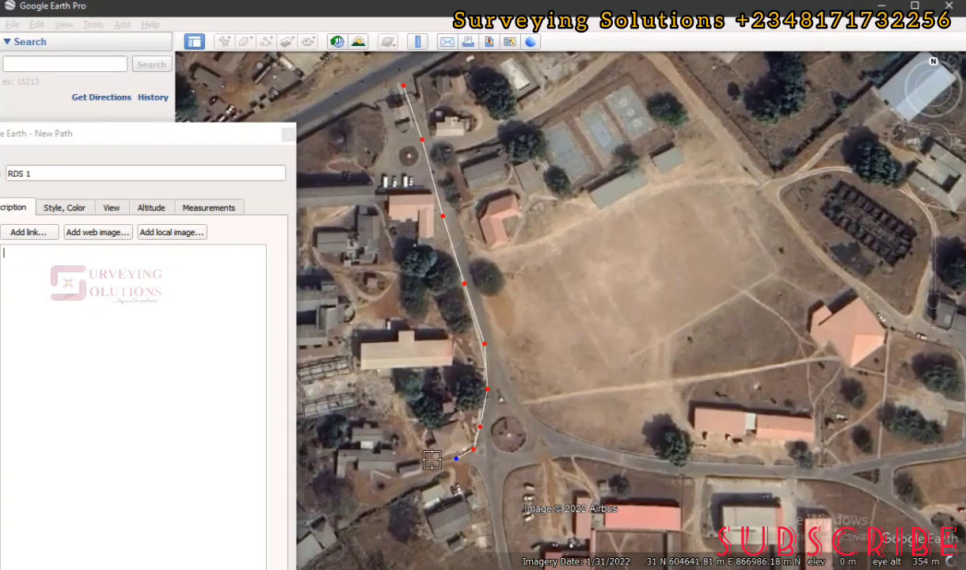
{"action": "left_click", "coordinate": [430, 461]}
{"action": "left_click", "coordinate": [410, 436]}
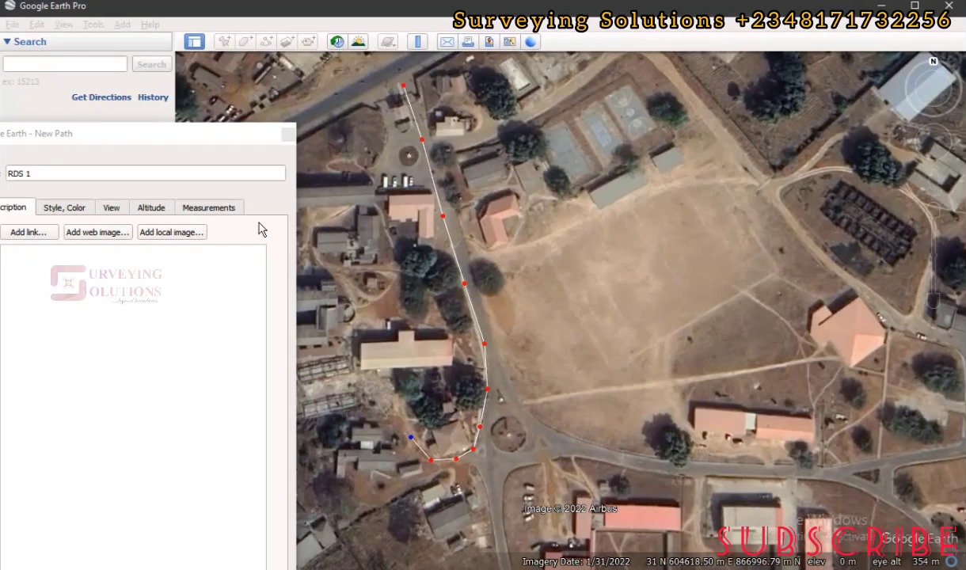
{"action": "left_click", "coordinate": [176, 131]}
{"action": "left_click_drag", "start_coordinate": [166, 138], "coordinate": [394, 47]}
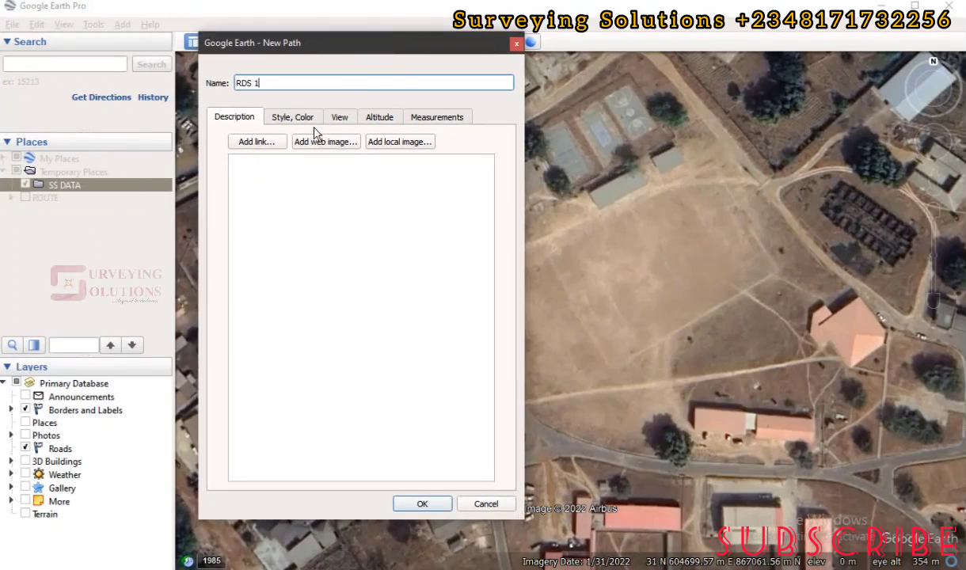
Style RDS 1 as a black line of width 1.5 and save it into SS DATA
{"action": "left_click", "coordinate": [300, 120]}
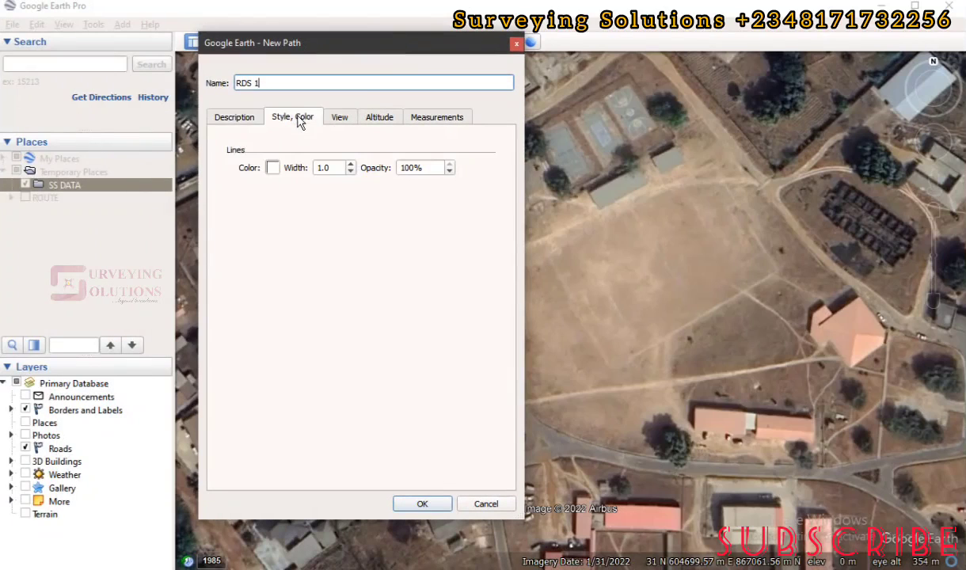
{"action": "left_click", "coordinate": [274, 170]}
{"action": "left_click", "coordinate": [185, 159]}
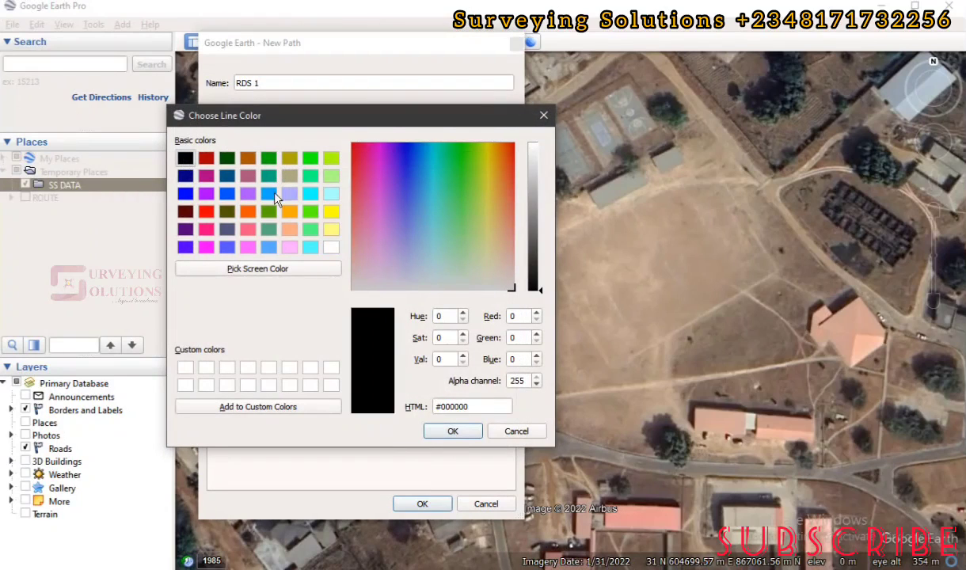
{"action": "left_click", "coordinate": [451, 430]}
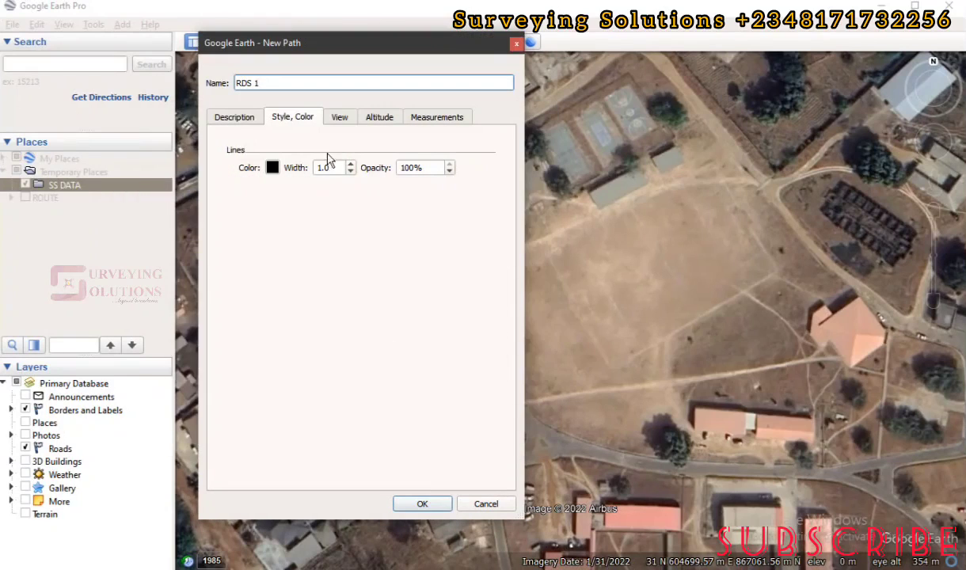
{"action": "left_click", "coordinate": [353, 169]}
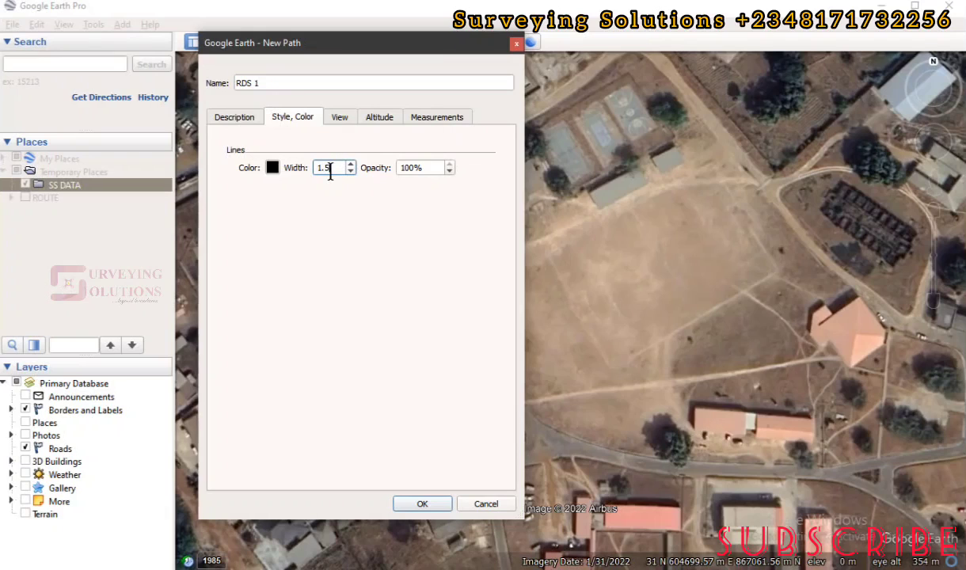
{"action": "left_click", "coordinate": [423, 508]}
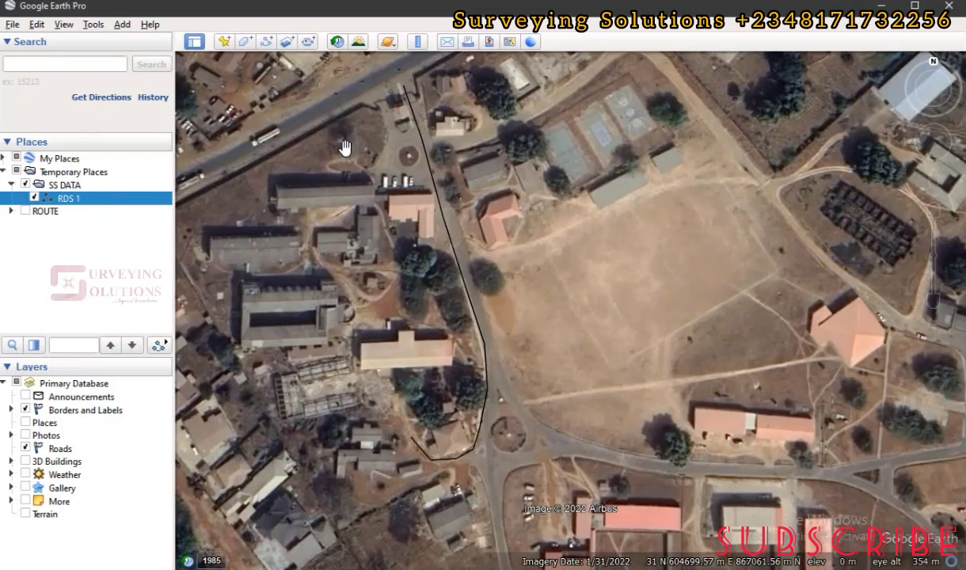
Start a new path in the SS DATA folder with its dialog moved off the map
{"action": "left_click", "coordinate": [68, 185]}
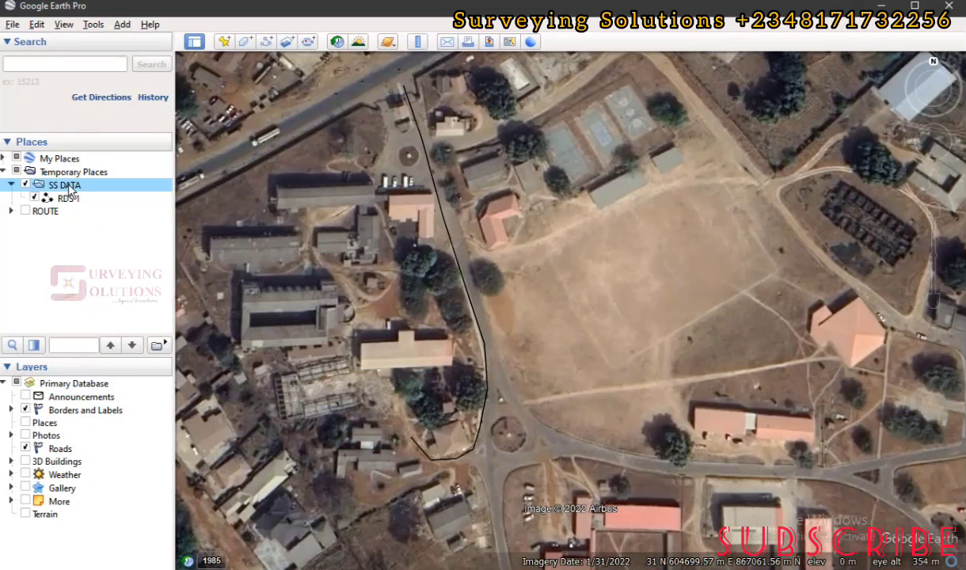
{"action": "right_click", "coordinate": [68, 185]}
{"action": "mouse_move", "coordinate": [173, 203]}
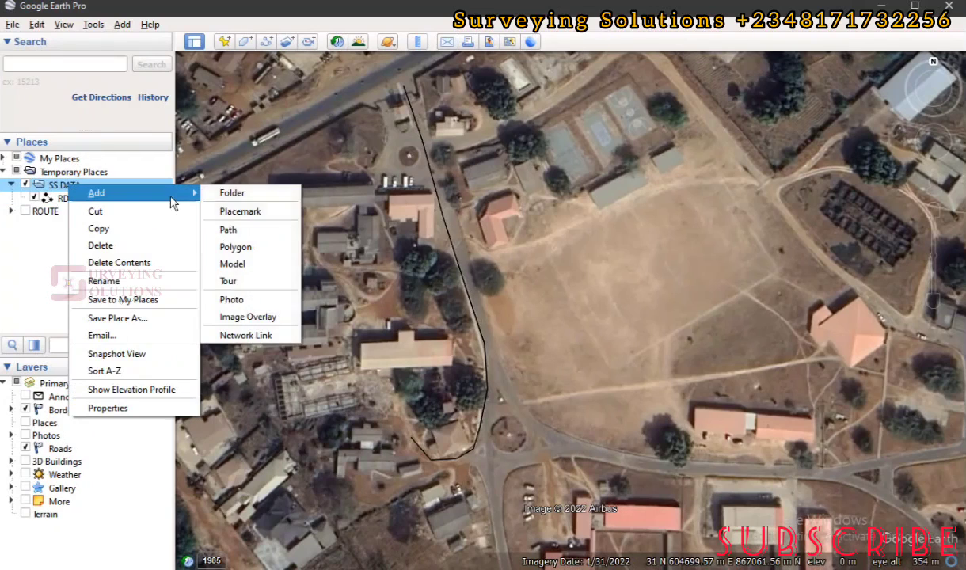
{"action": "left_click", "coordinate": [52, 186]}
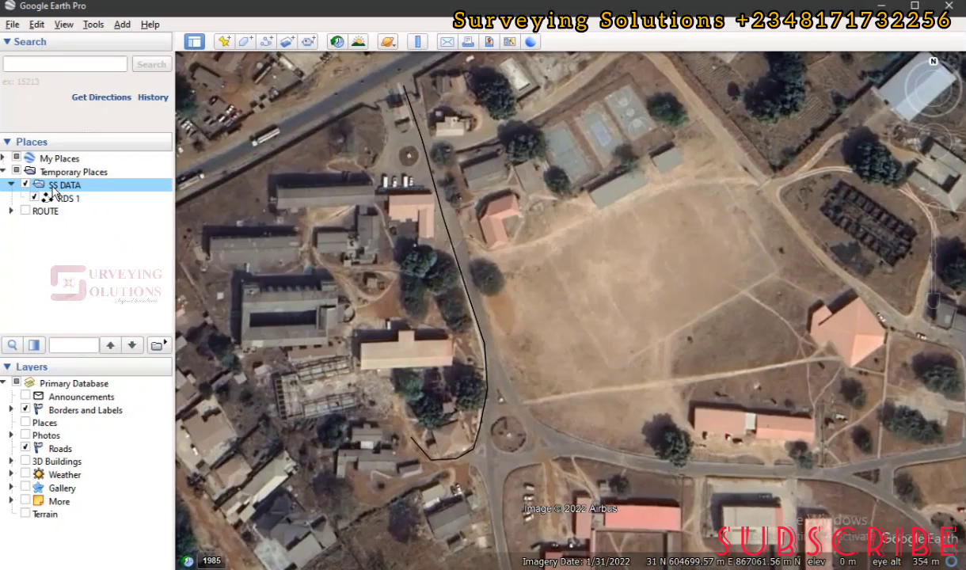
{"action": "left_click", "coordinate": [269, 43]}
{"action": "left_click_drag", "start_coordinate": [366, 50], "coordinate": [163, 101]}
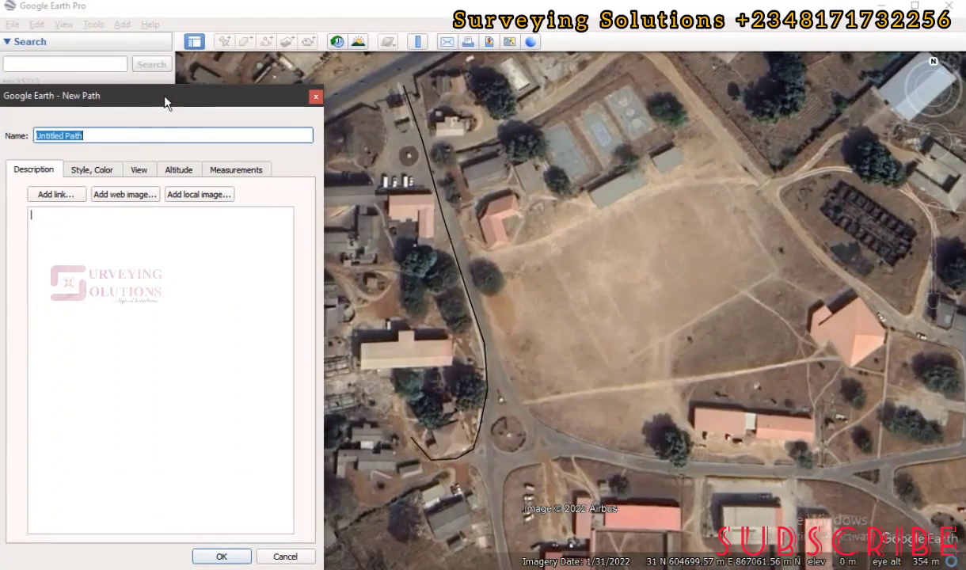
Trace the second road from its north end at the main road down to the roundabout
{"action": "left_click", "coordinate": [413, 89]}
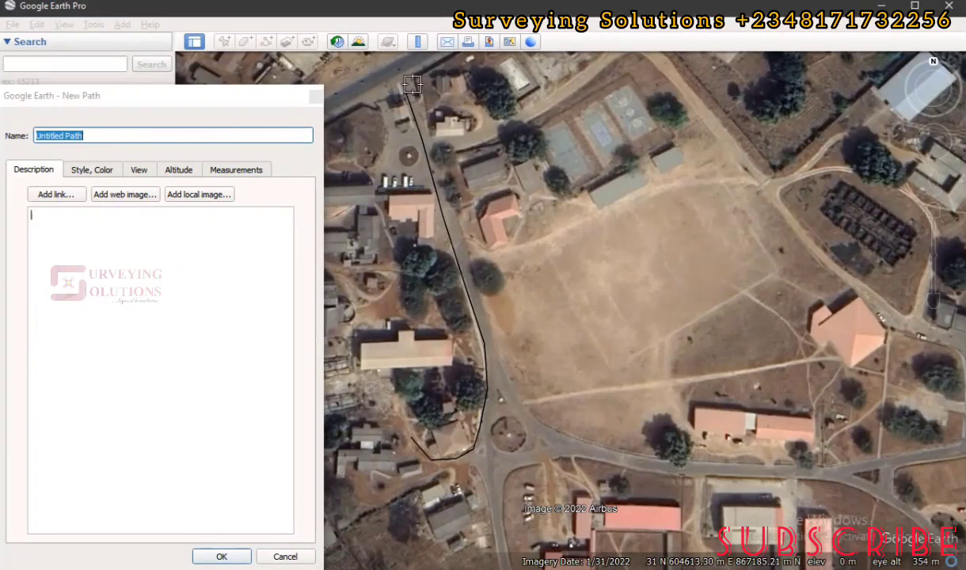
{"action": "left_click", "coordinate": [429, 157]}
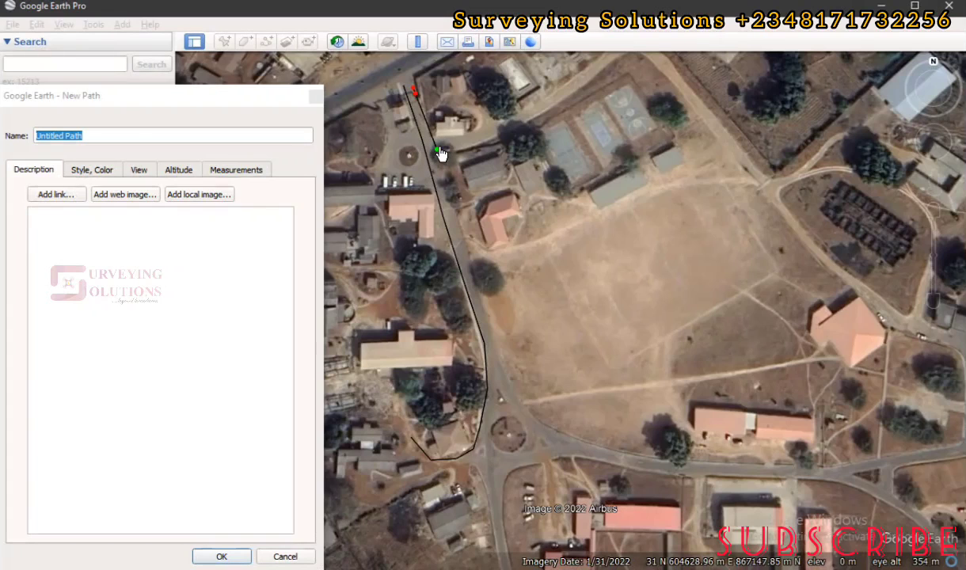
{"action": "left_click_drag", "start_coordinate": [437, 153], "coordinate": [434, 152]}
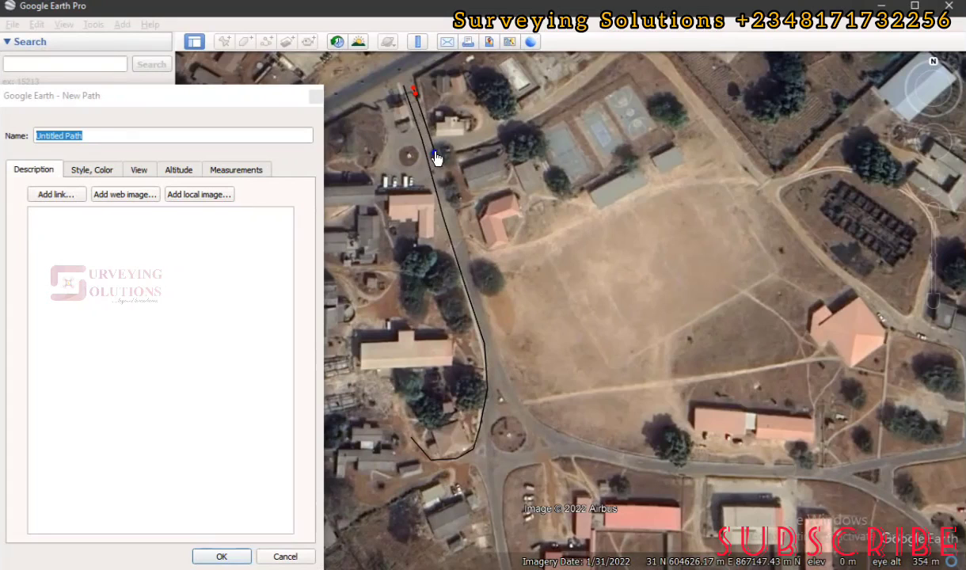
{"action": "left_click", "coordinate": [445, 185]}
{"action": "left_click", "coordinate": [455, 208]}
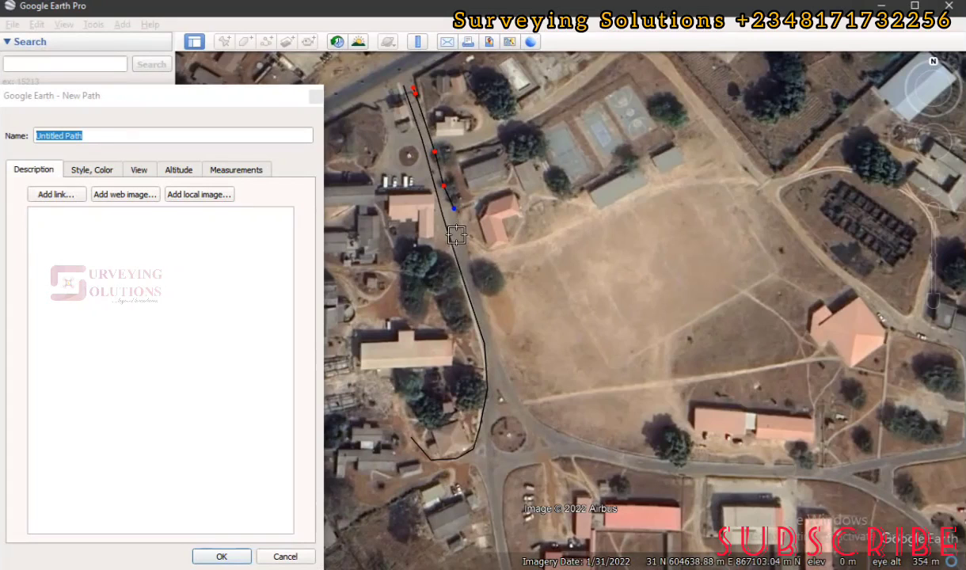
{"action": "left_click", "coordinate": [463, 237]}
{"action": "left_click", "coordinate": [474, 276]}
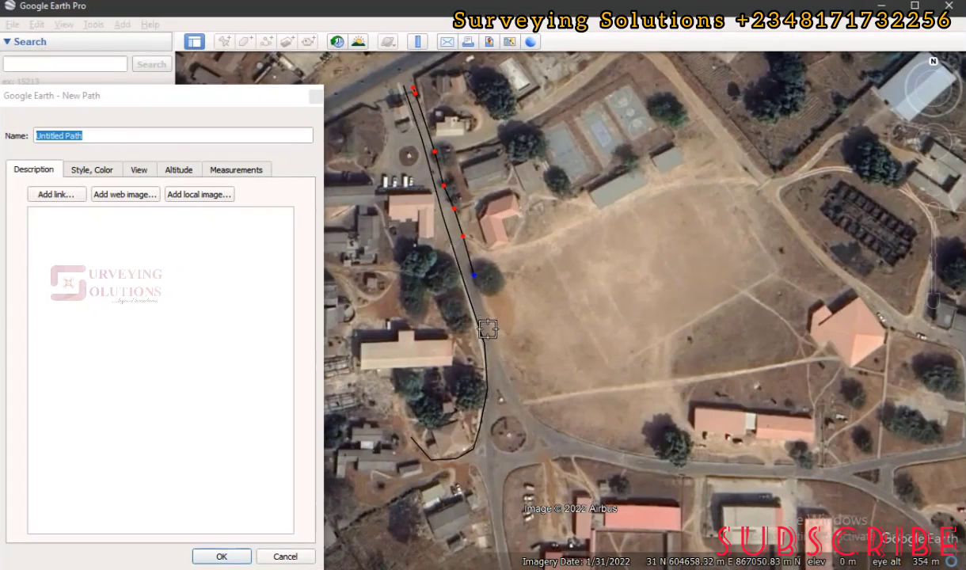
{"action": "left_click", "coordinate": [483, 316]}
{"action": "left_click", "coordinate": [503, 359]}
{"action": "left_click", "coordinate": [513, 395]}
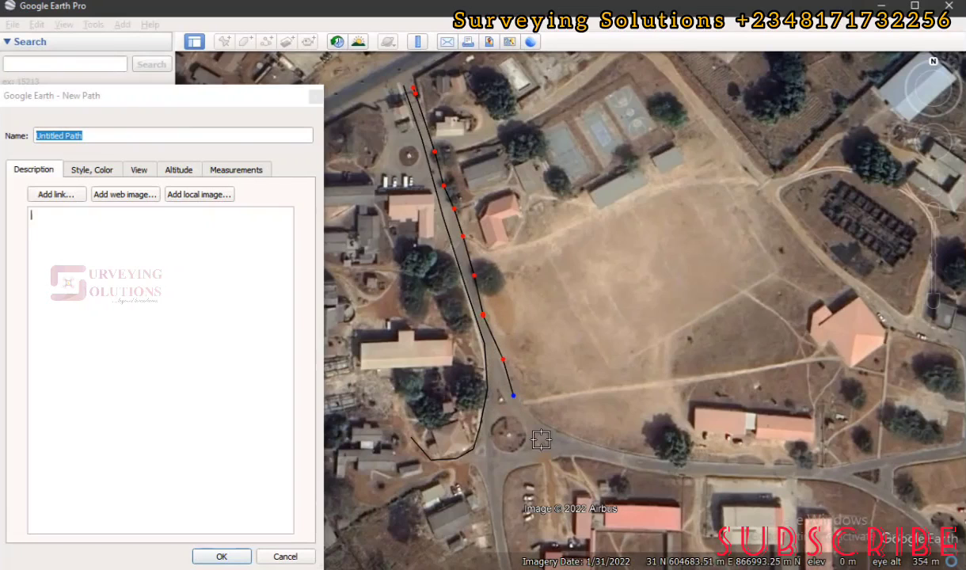
Extend the second road past the roundabout and east to the road's east end
{"action": "left_click", "coordinate": [548, 426]}
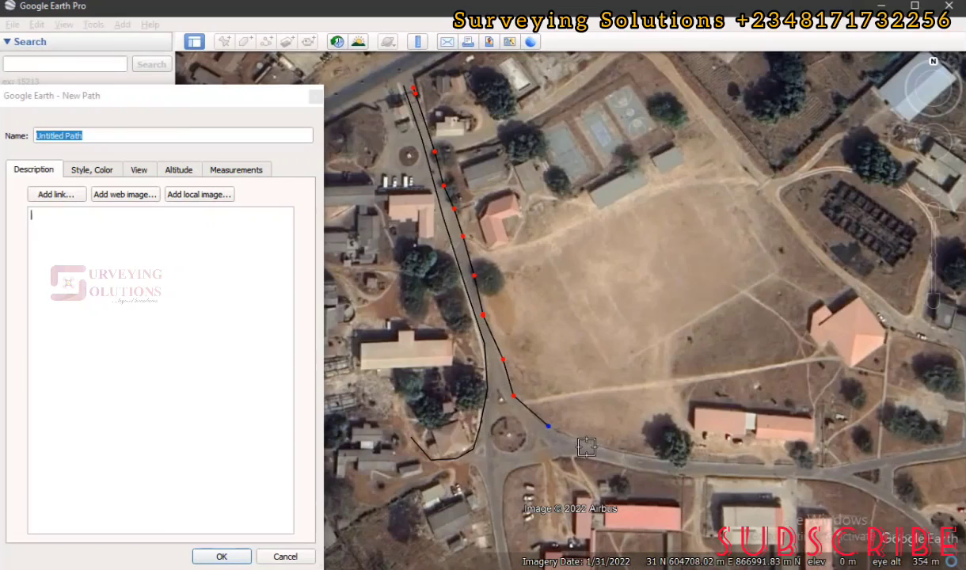
{"action": "left_click", "coordinate": [587, 448]}
{"action": "left_click", "coordinate": [661, 464]}
{"action": "left_click_drag", "start_coordinate": [663, 470], "coordinate": [664, 461]}
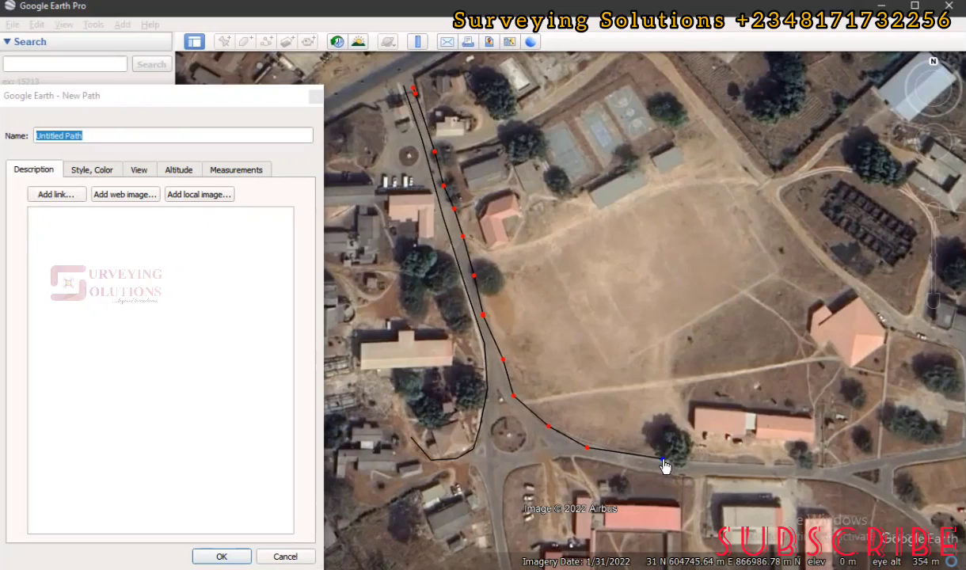
{"action": "left_click", "coordinate": [587, 449]}
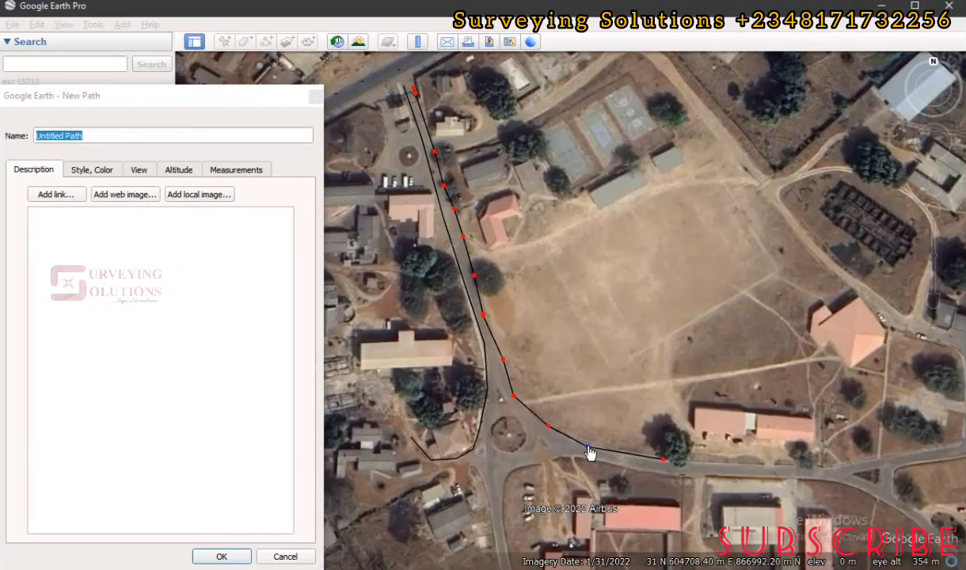
{"action": "left_click", "coordinate": [715, 469]}
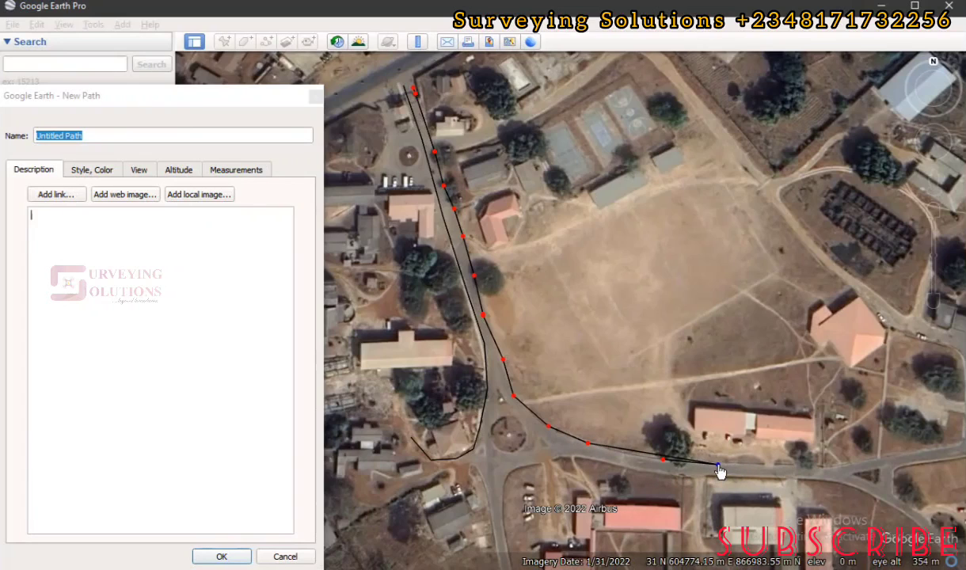
{"action": "left_click", "coordinate": [772, 479]}
{"action": "left_click_drag", "start_coordinate": [773, 479], "coordinate": [788, 469]}
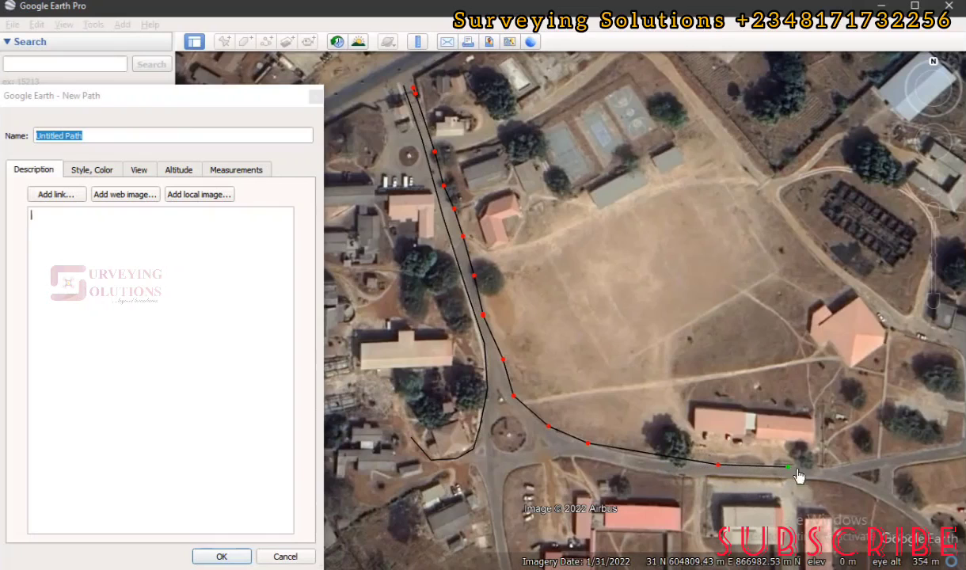
{"action": "left_click", "coordinate": [826, 470]}
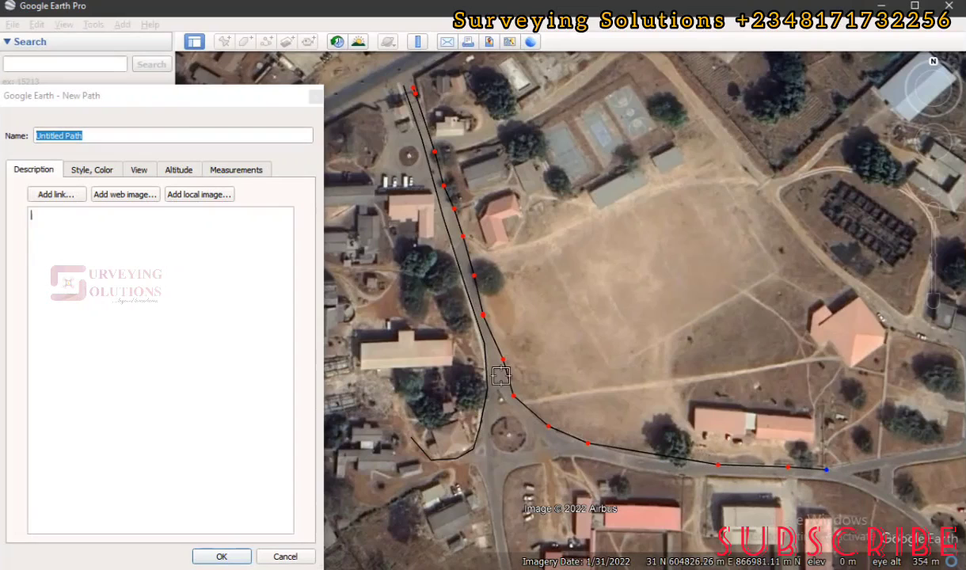
{"action": "left_click_drag", "start_coordinate": [138, 106], "coordinate": [338, 124]}
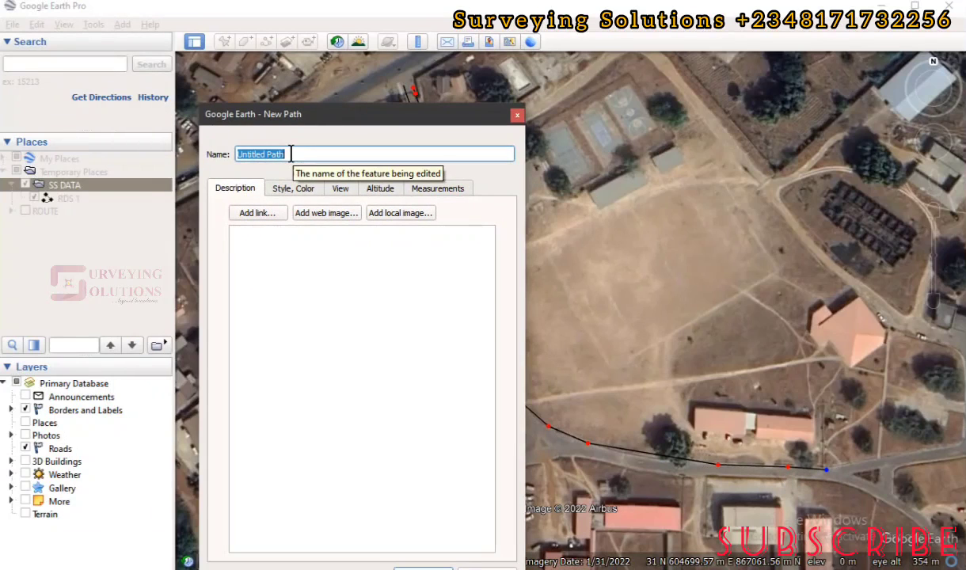
Name the second path 'RD 2', keep its black 1.5-width line style, and save it
{"action": "type", "text": "RD 2"}
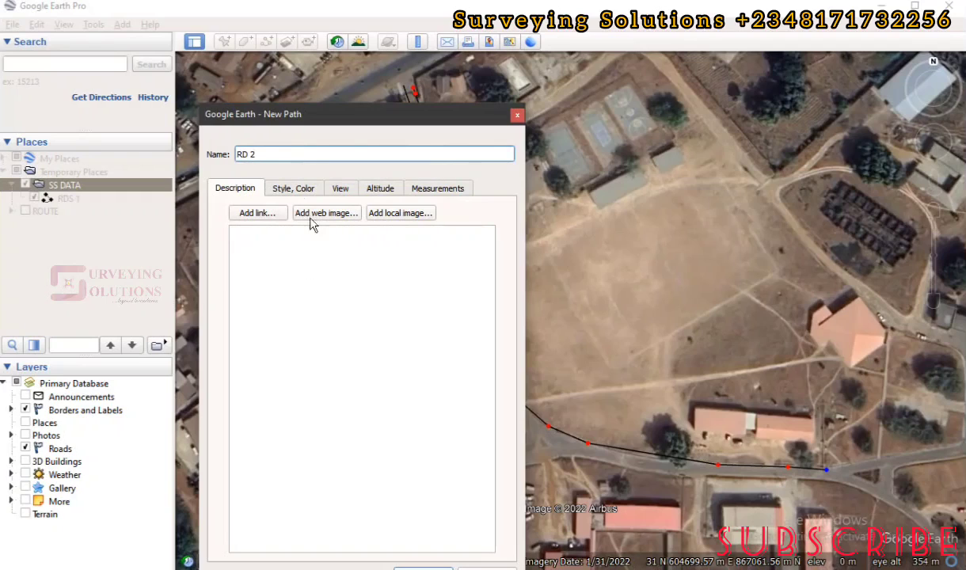
{"action": "left_click_drag", "start_coordinate": [330, 113], "coordinate": [342, 51]}
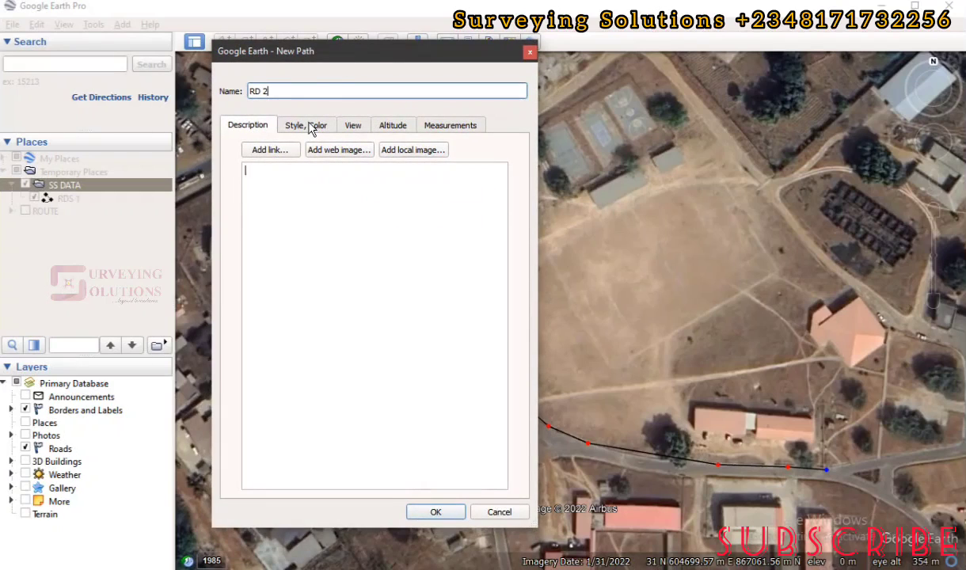
{"action": "left_click", "coordinate": [311, 126]}
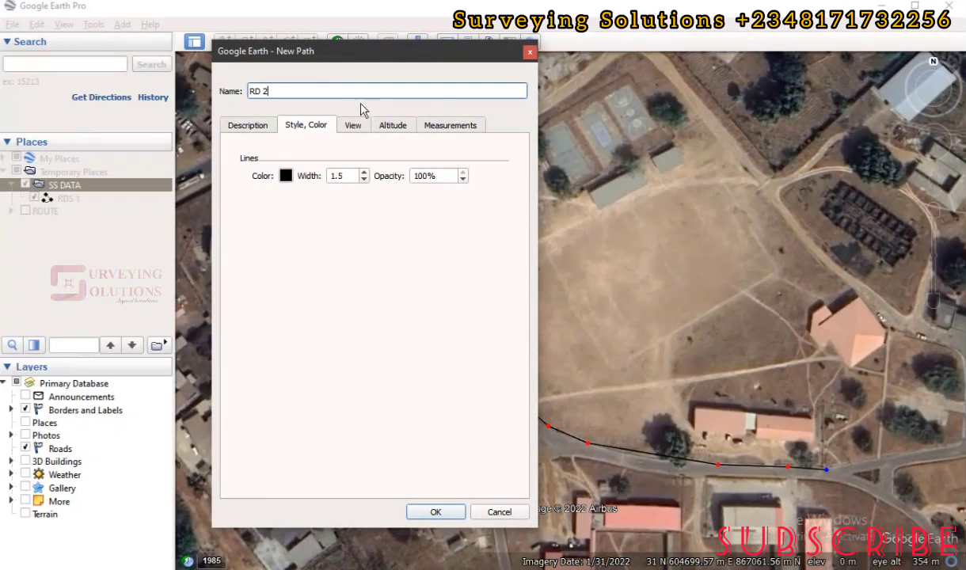
{"action": "left_click", "coordinate": [352, 128]}
{"action": "left_click", "coordinate": [306, 130]}
{"action": "left_click", "coordinate": [436, 512]}
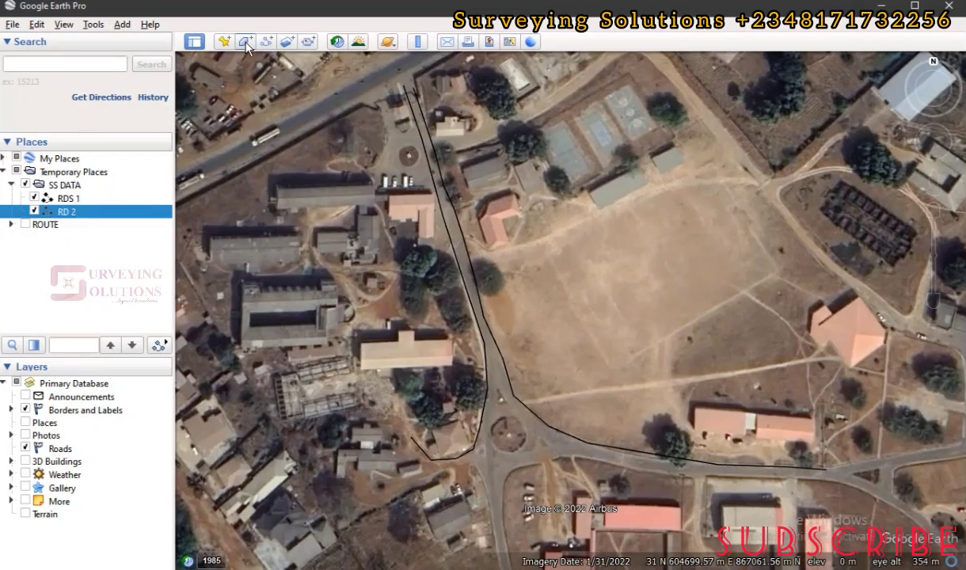
{"action": "left_click", "coordinate": [95, 188]}
Start a new polygon in SS DATA and zoom in on the campus buildings
{"action": "right_click", "coordinate": [94, 188]}
{"action": "mouse_move", "coordinate": [134, 200]}
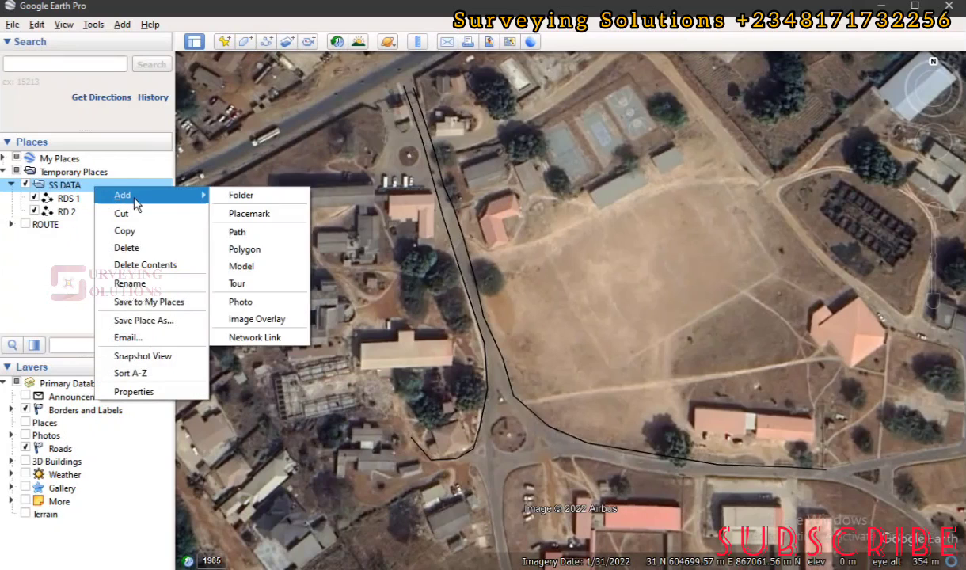
{"action": "left_click", "coordinate": [246, 249]}
{"action": "left_click_drag", "start_coordinate": [336, 54], "coordinate": [97, 132]}
{"action": "scroll", "coordinate": [557, 155], "scroll_direction": "down", "scroll_amount": 5}
{"action": "scroll", "coordinate": [558, 155], "scroll_direction": "up", "scroll_amount": 3}
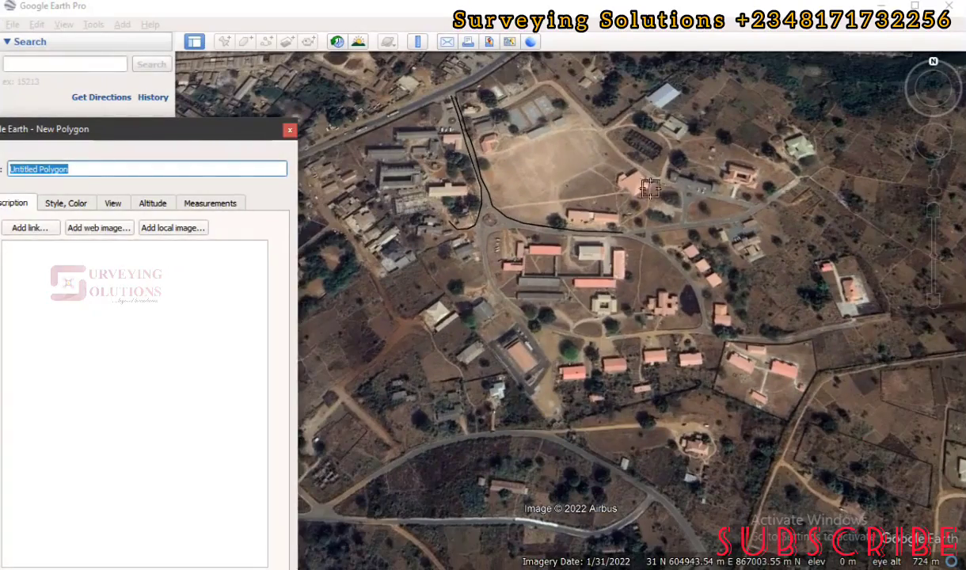
{"action": "scroll", "coordinate": [566, 194], "scroll_direction": "up", "scroll_amount": 3}
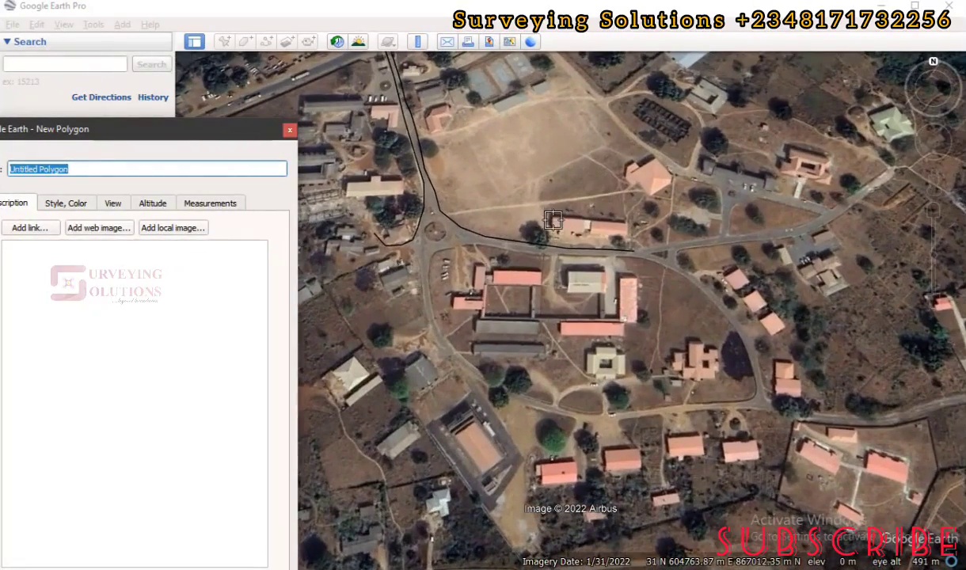
Outline the first building's corners, aligning the top-left corner with its edge
{"action": "left_click", "coordinate": [554, 219]}
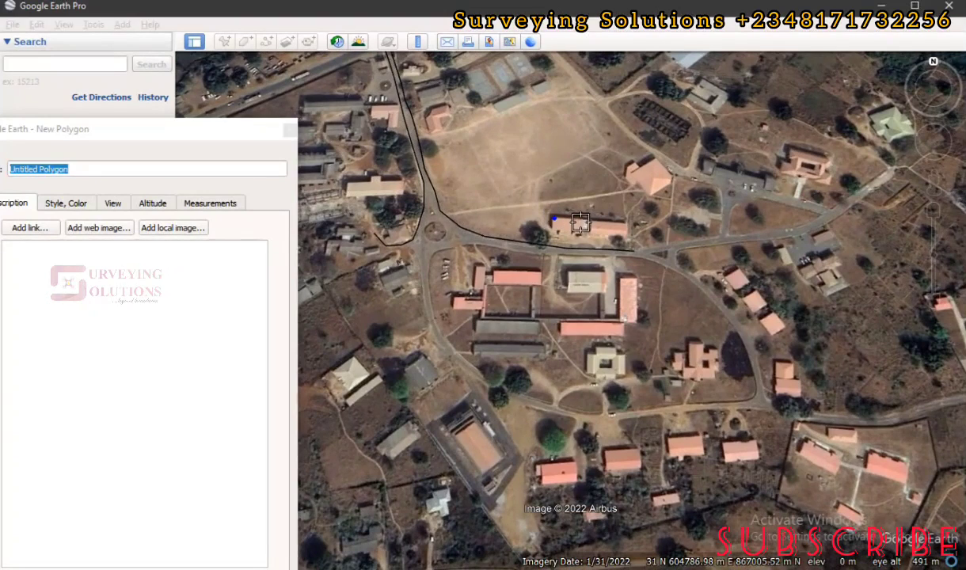
{"action": "left_click", "coordinate": [624, 224]}
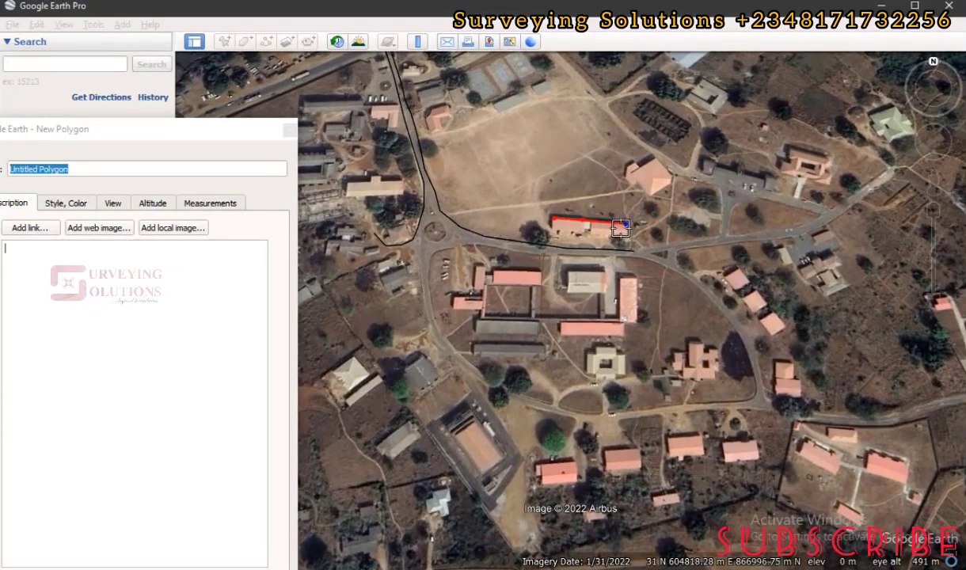
{"action": "left_click", "coordinate": [621, 230]}
{"action": "scroll", "coordinate": [622, 232], "scroll_direction": "up", "scroll_amount": 3}
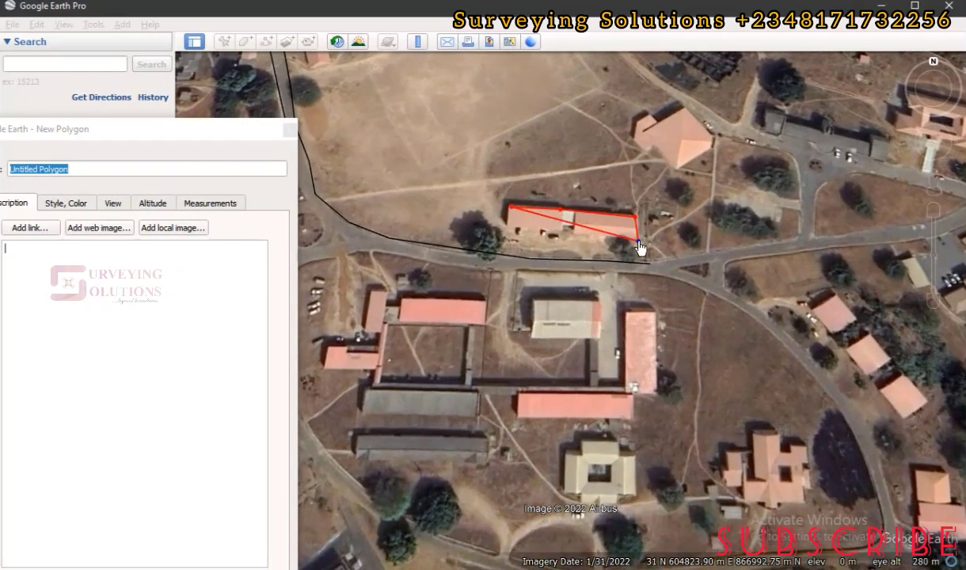
{"action": "left_click", "coordinate": [639, 237]}
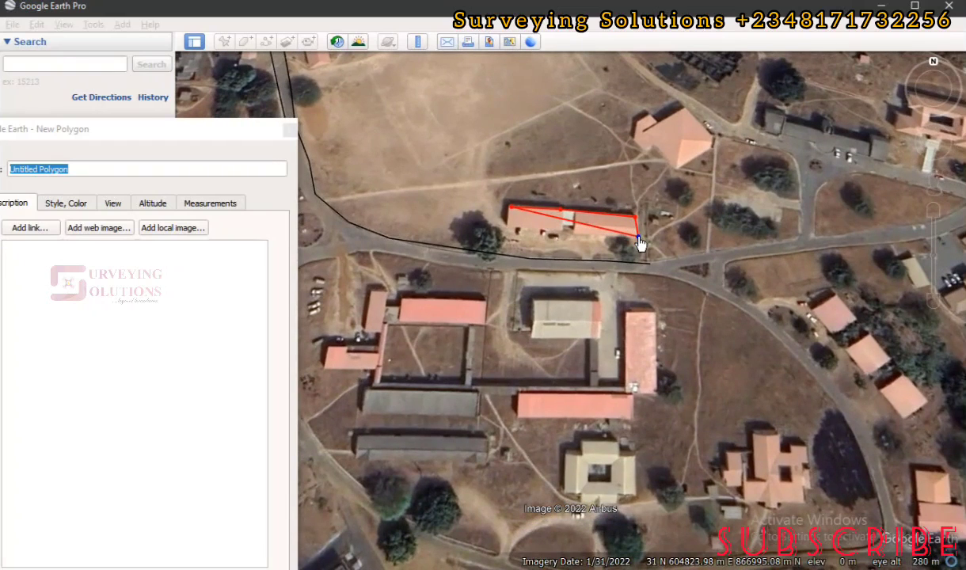
{"action": "left_click", "coordinate": [506, 222]}
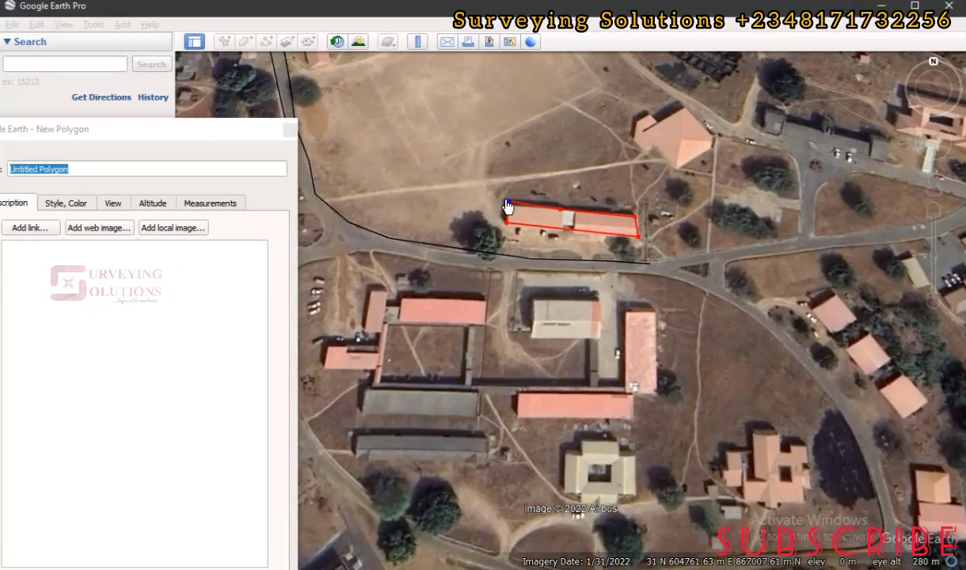
{"action": "left_click", "coordinate": [510, 201]}
{"action": "left_click_drag", "start_coordinate": [510, 202], "coordinate": [508, 230]}
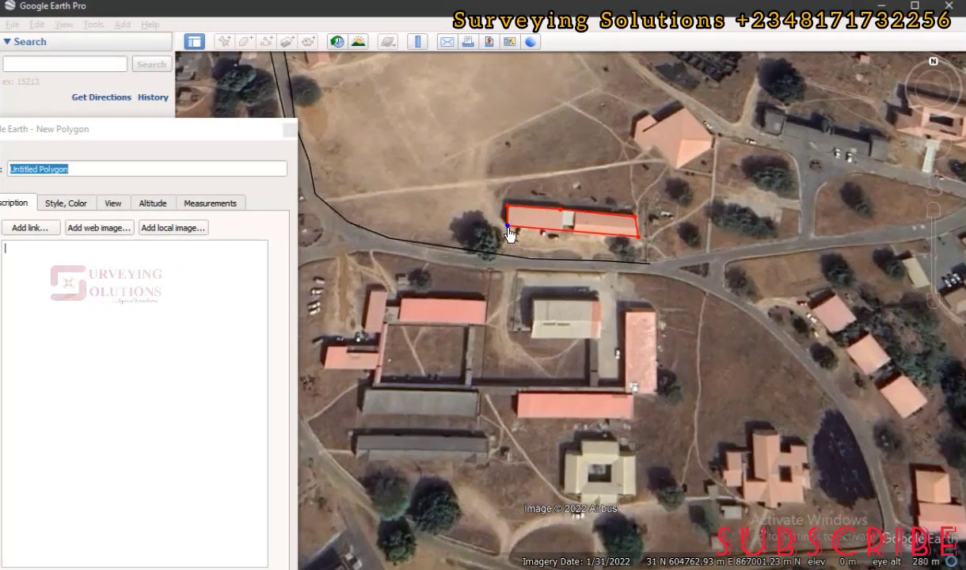
Name the polygon 'BLD 1' and save it into SS DATA
{"action": "left_click_drag", "start_coordinate": [113, 127], "coordinate": [390, 146]}
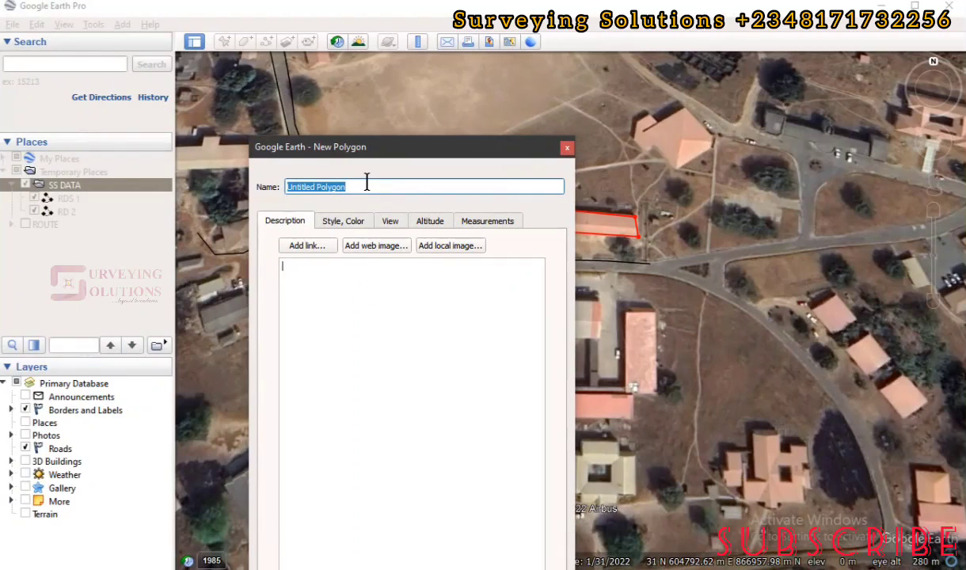
{"action": "type", "text": "BLD 1"}
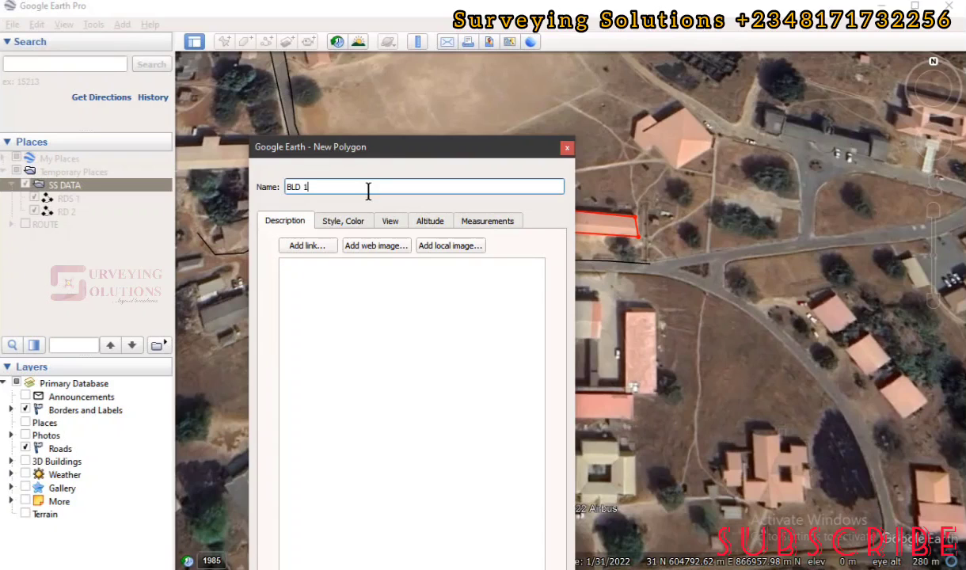
{"action": "left_click_drag", "start_coordinate": [385, 156], "coordinate": [332, 26]}
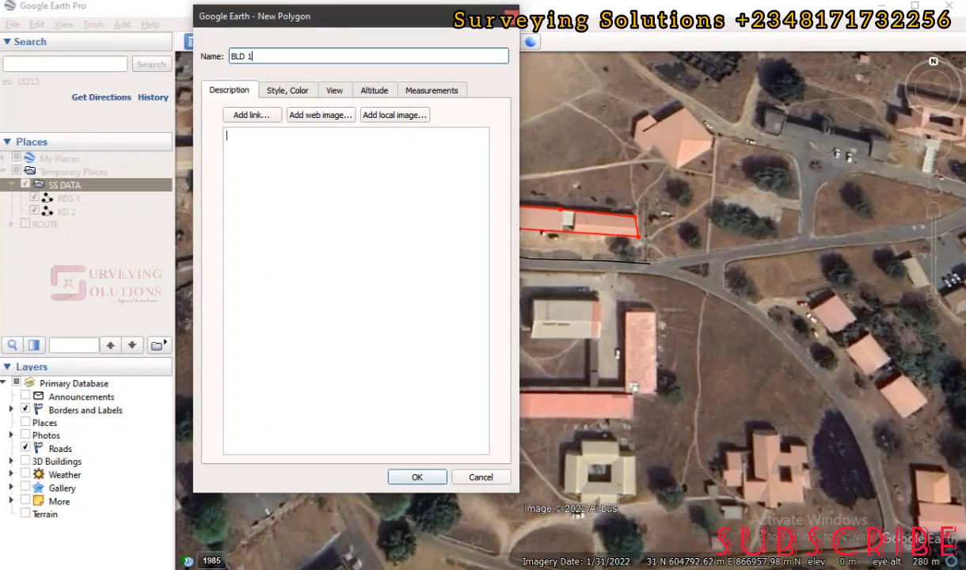
{"action": "left_click", "coordinate": [417, 478]}
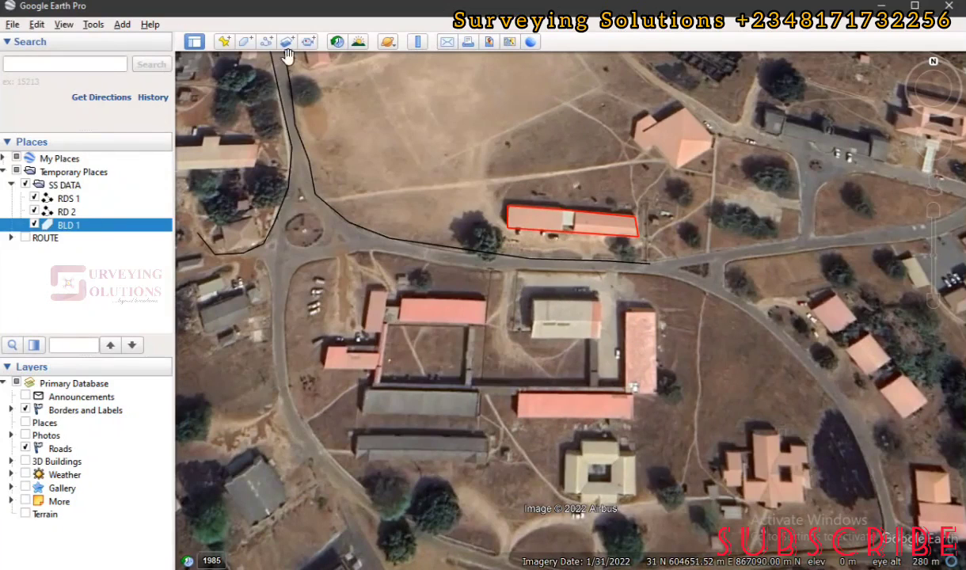
Start a new polygon and click the five corners of the long narrow building
{"action": "left_click", "coordinate": [246, 42]}
{"action": "left_click_drag", "start_coordinate": [344, 26], "coordinate": [178, 92]}
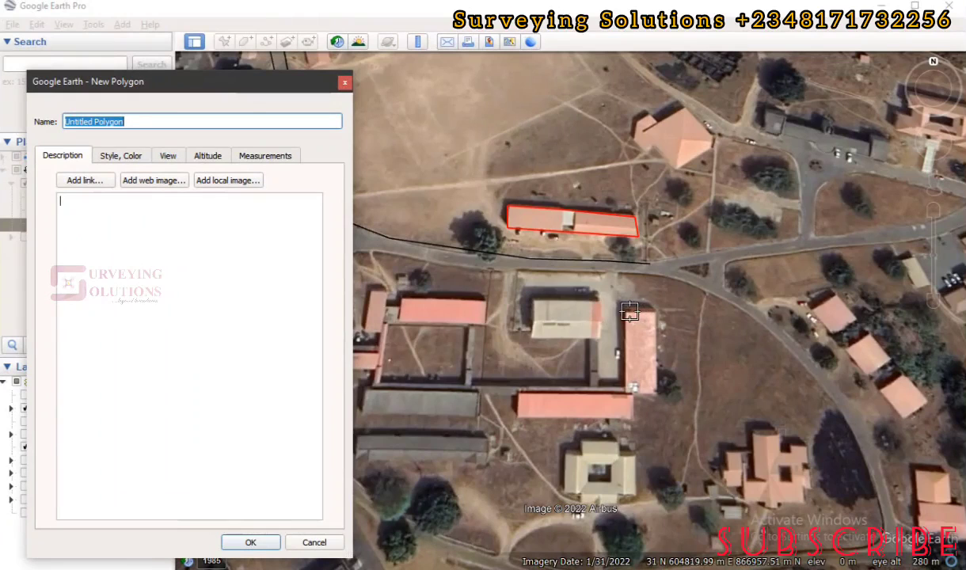
{"action": "left_click", "coordinate": [628, 312]}
{"action": "left_click", "coordinate": [657, 309]}
{"action": "left_click", "coordinate": [657, 393]}
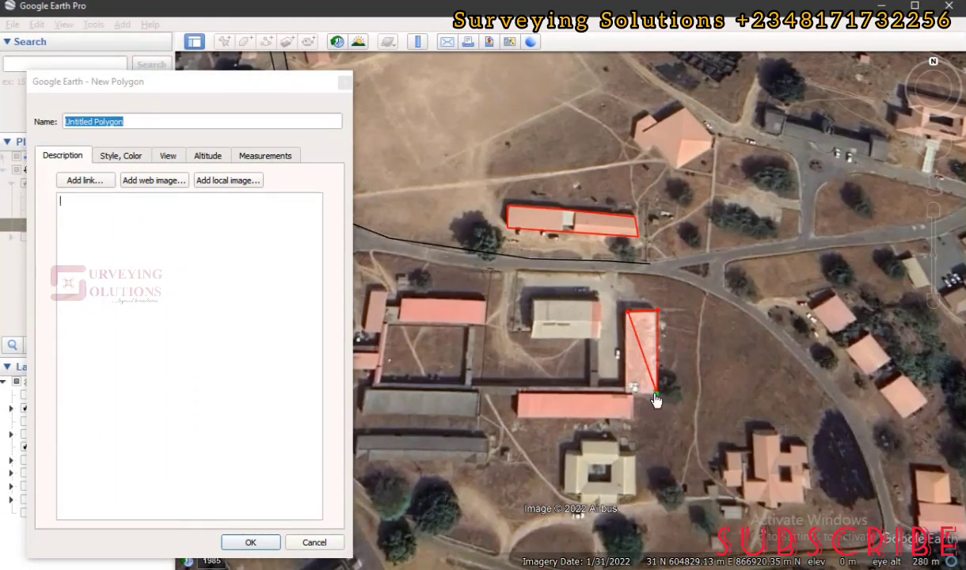
{"action": "left_click", "coordinate": [637, 383]}
{"action": "left_click", "coordinate": [626, 384]}
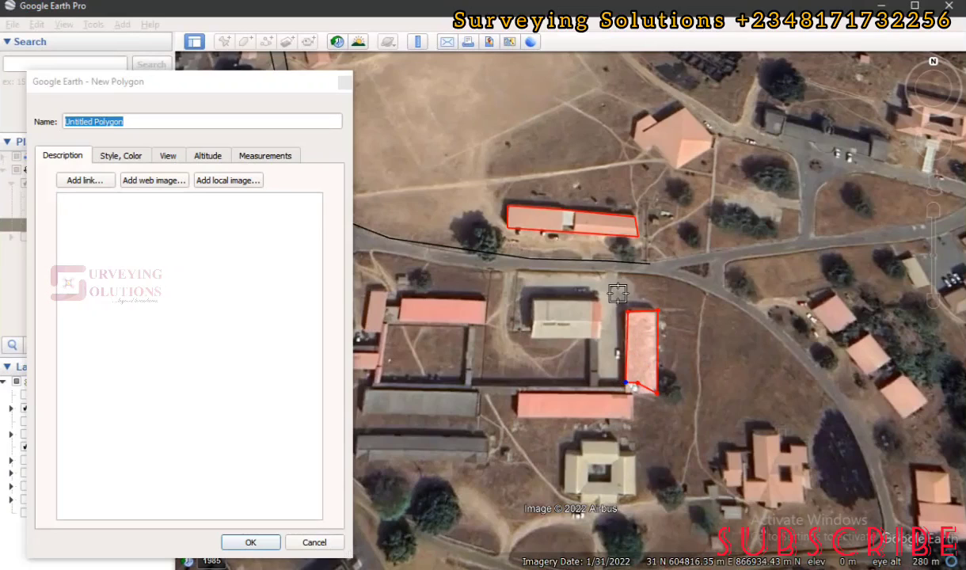
Refine the outline's bottom vertices to fit the building's lower corners
{"action": "scroll", "coordinate": [617, 323], "scroll_direction": "up", "scroll_amount": 3}
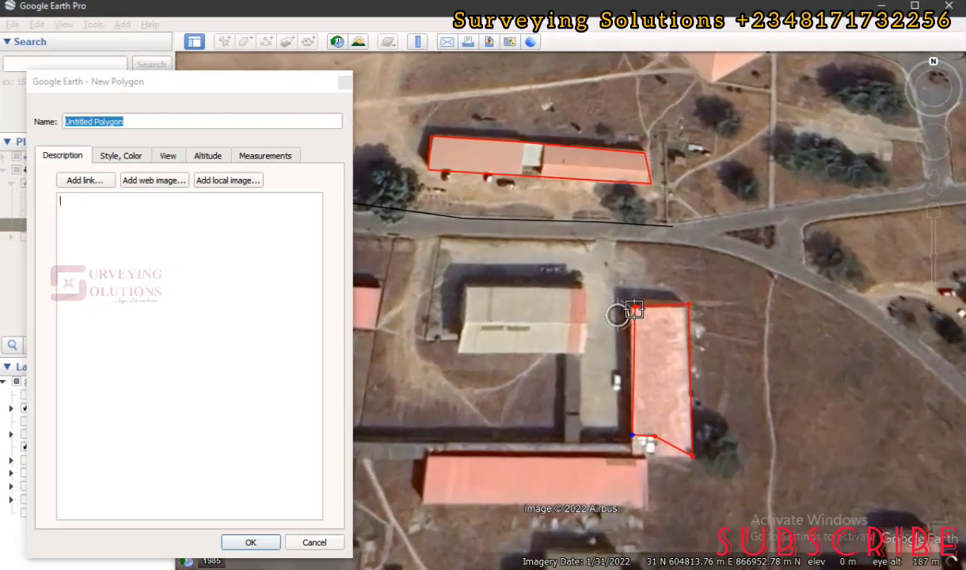
{"action": "left_click", "coordinate": [634, 309]}
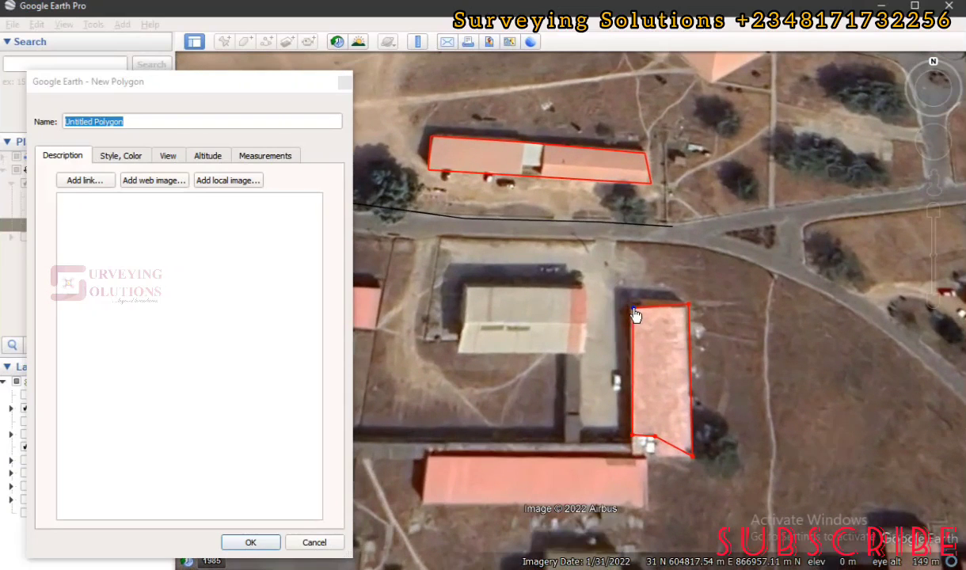
{"action": "scroll", "coordinate": [642, 447], "scroll_direction": "up", "scroll_amount": 2}
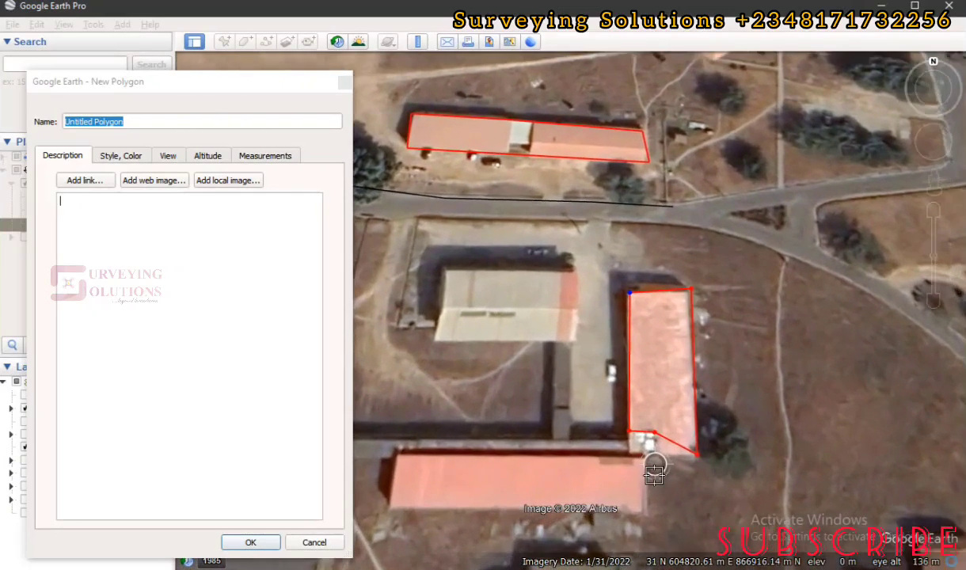
{"action": "left_click_drag", "start_coordinate": [670, 432], "coordinate": [653, 430]}
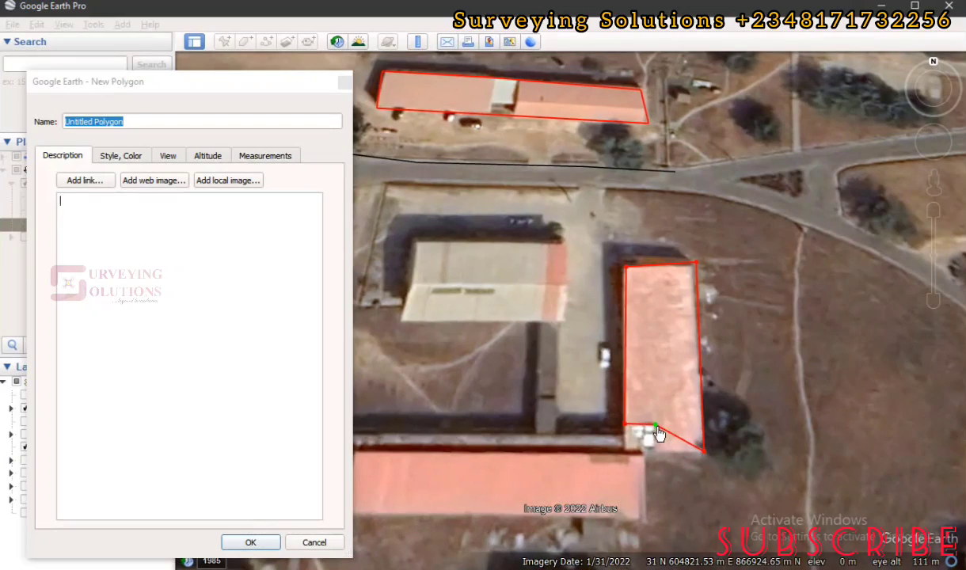
{"action": "left_click_drag", "start_coordinate": [655, 432], "coordinate": [655, 460]}
{"action": "left_click", "coordinate": [660, 429]}
{"action": "left_click", "coordinate": [658, 429]}
Name the polygon 'BLD 2' and save it into SS DATA
{"action": "left_click", "coordinate": [191, 84]}
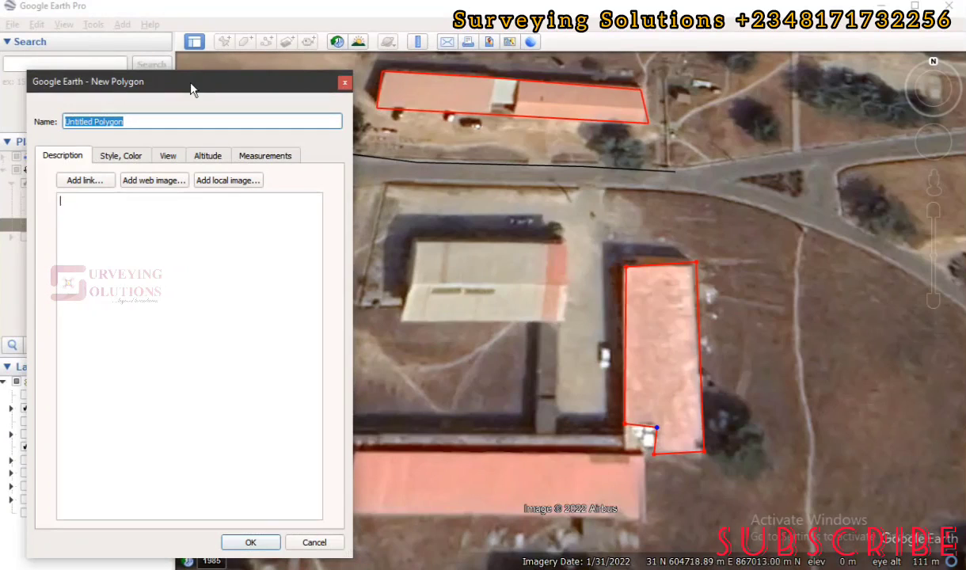
{"action": "left_click_drag", "start_coordinate": [203, 84], "coordinate": [332, 62]}
{"action": "type", "text": "B"}
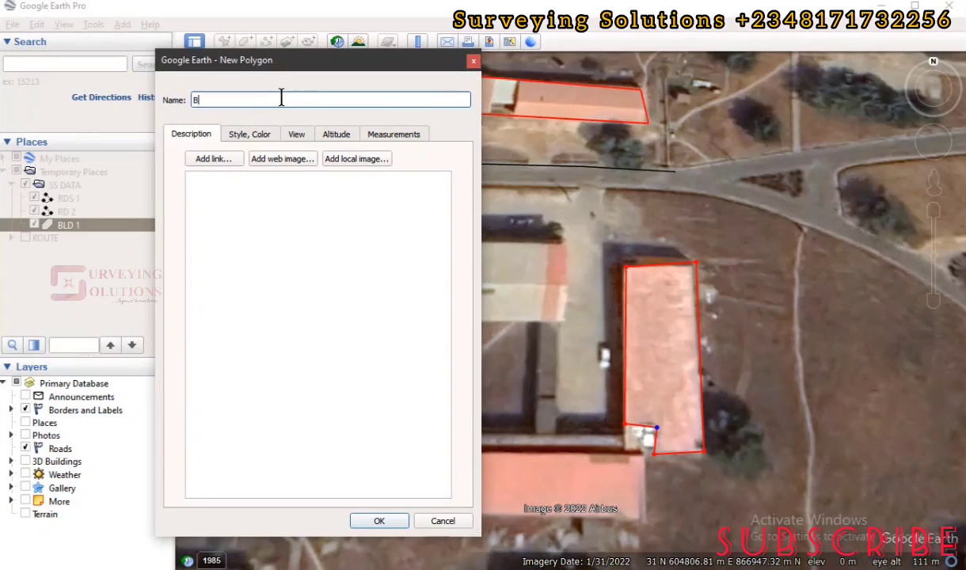
{"action": "type", "text": "LD"}
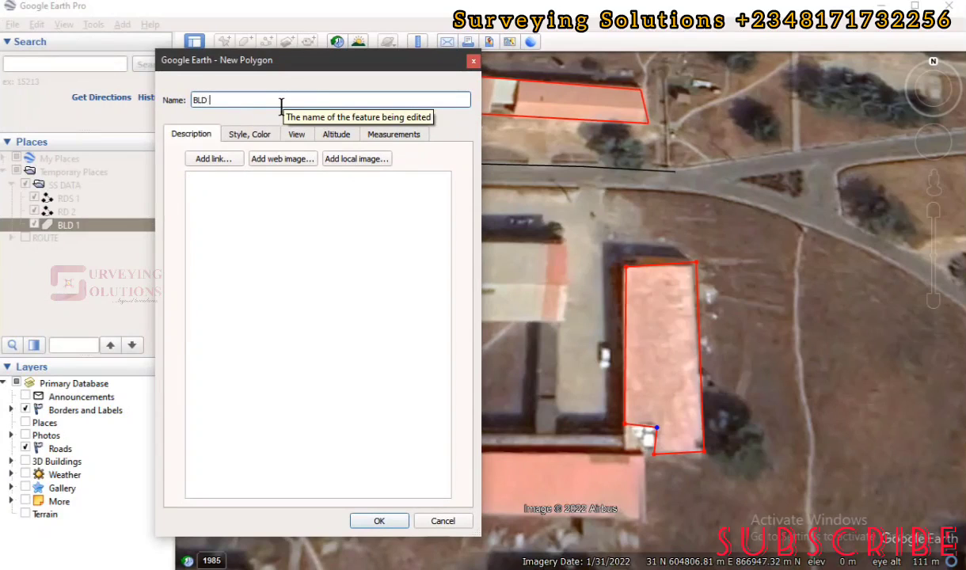
{"action": "type", "text": " 2"}
{"action": "left_click", "coordinate": [377, 521]}
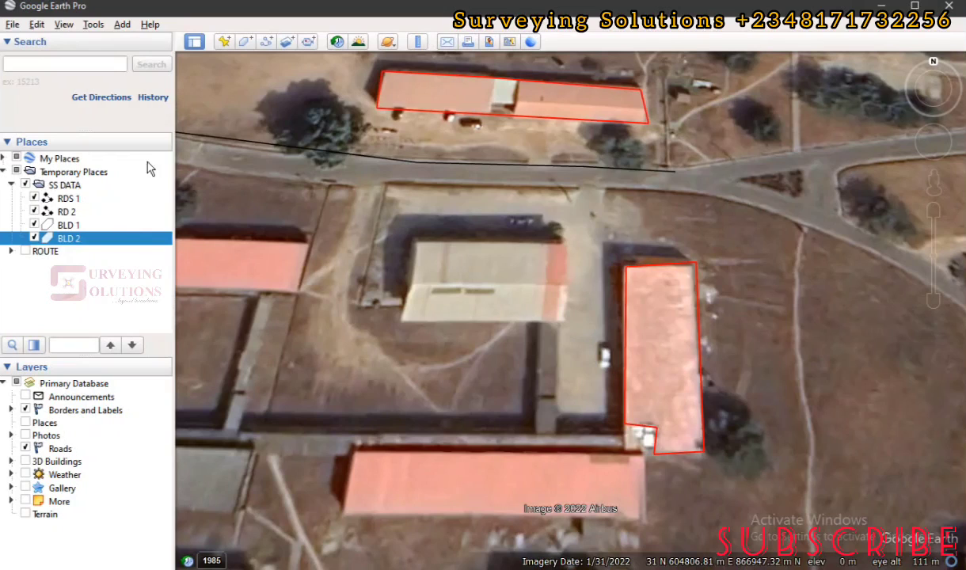
Place a new placemark on the open field north of the buildings and show its icon choices
{"action": "scroll", "coordinate": [522, 289], "scroll_direction": "down", "scroll_amount": 5}
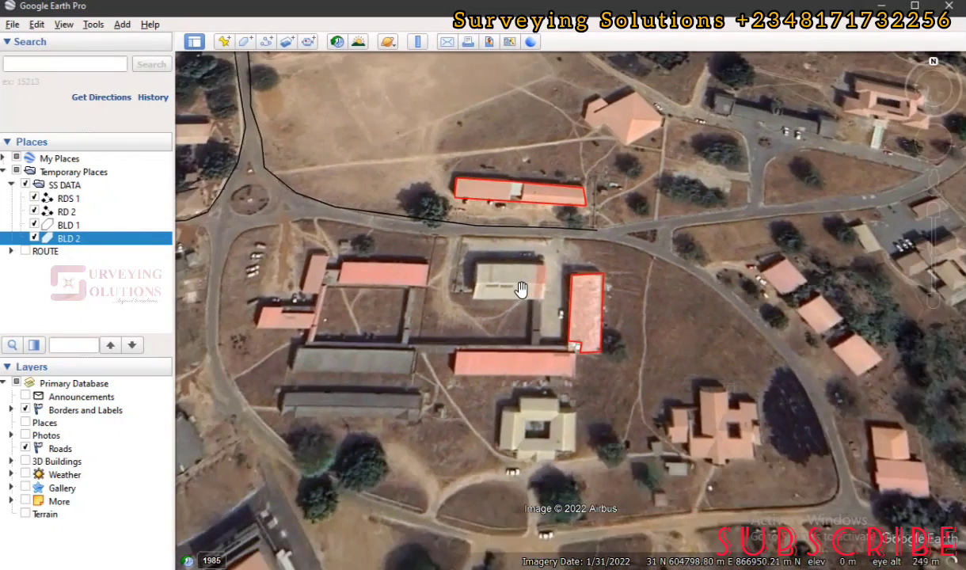
{"action": "scroll", "coordinate": [523, 289], "scroll_direction": "down", "scroll_amount": 3}
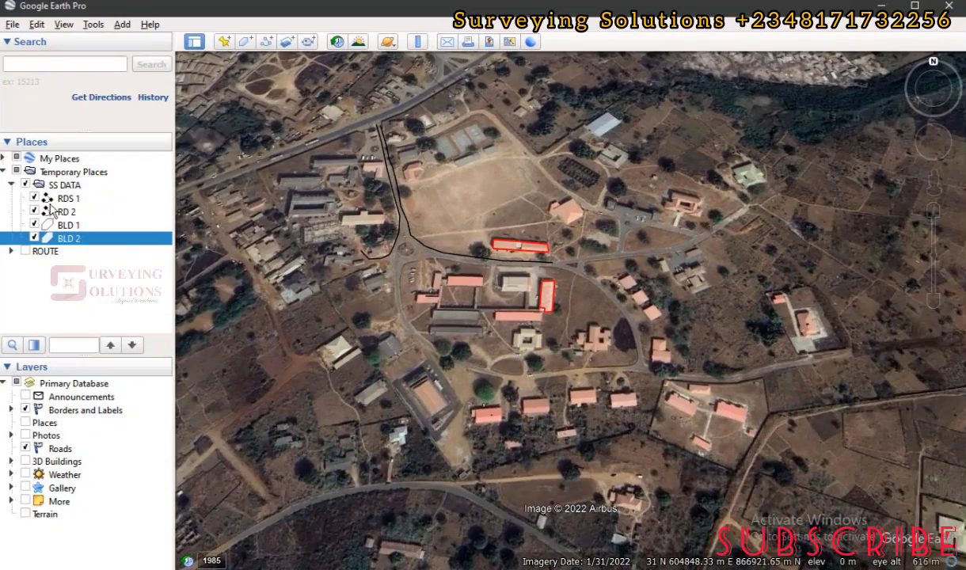
{"action": "scroll", "coordinate": [436, 300], "scroll_direction": "up", "scroll_amount": 2}
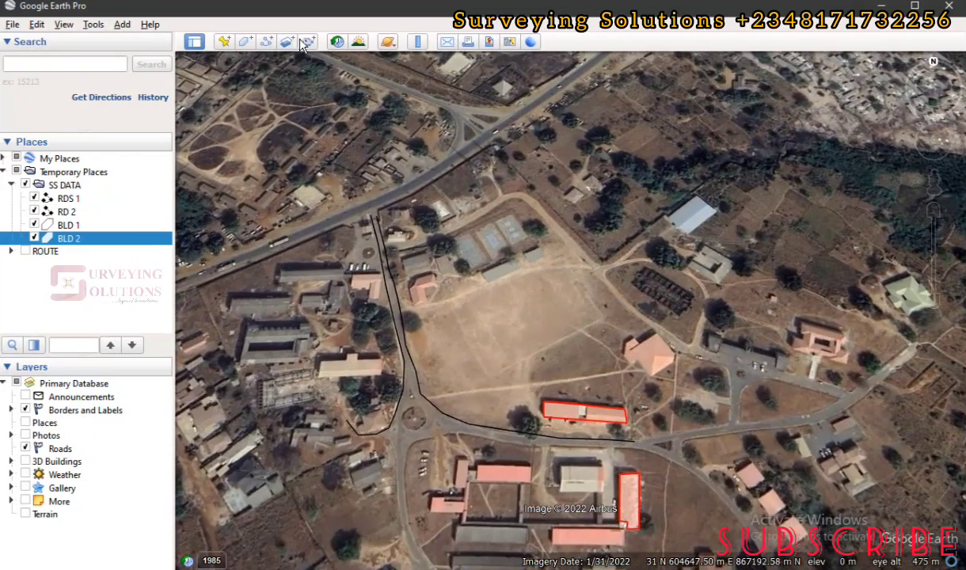
{"action": "left_click", "coordinate": [225, 43]}
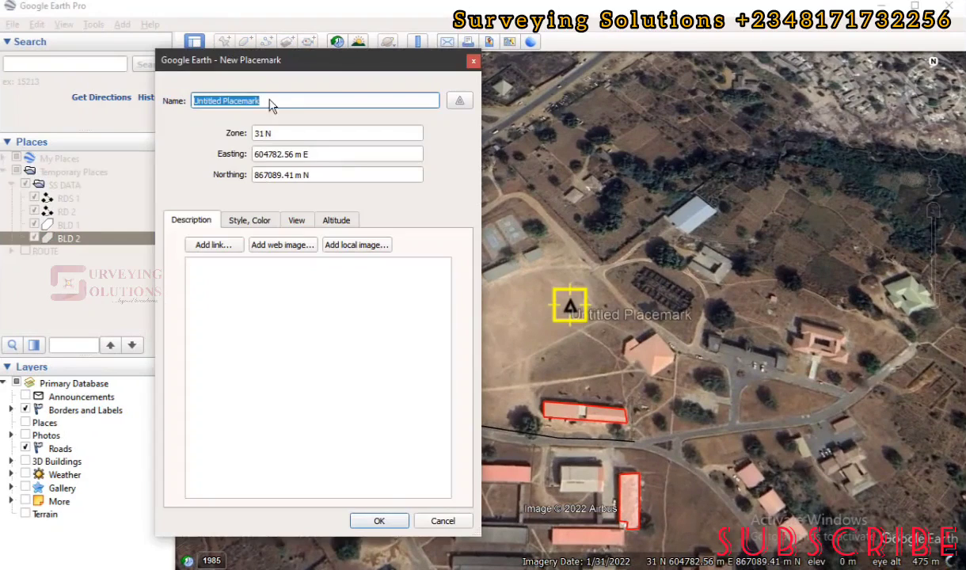
{"action": "left_click_drag", "start_coordinate": [308, 69], "coordinate": [261, 103]}
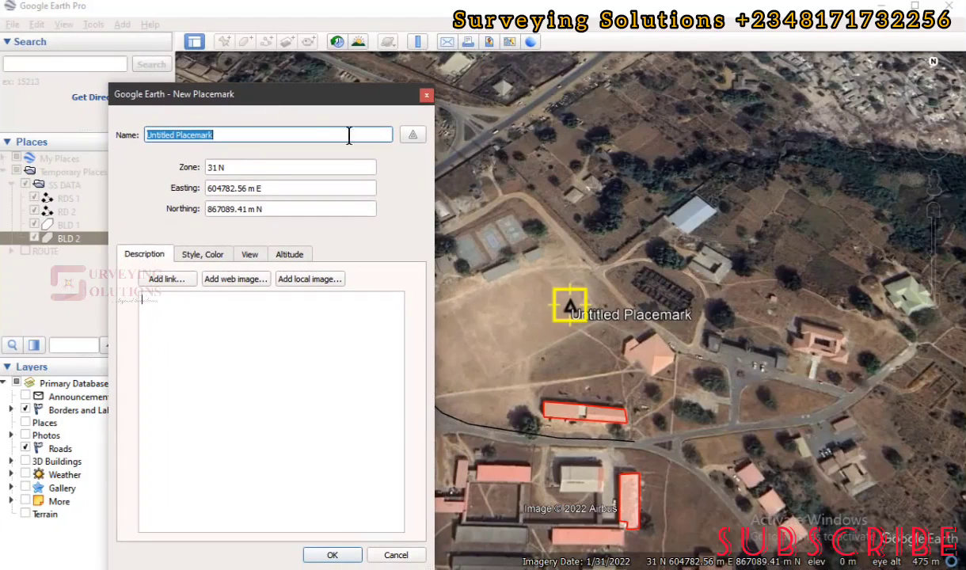
{"action": "left_click", "coordinate": [412, 136]}
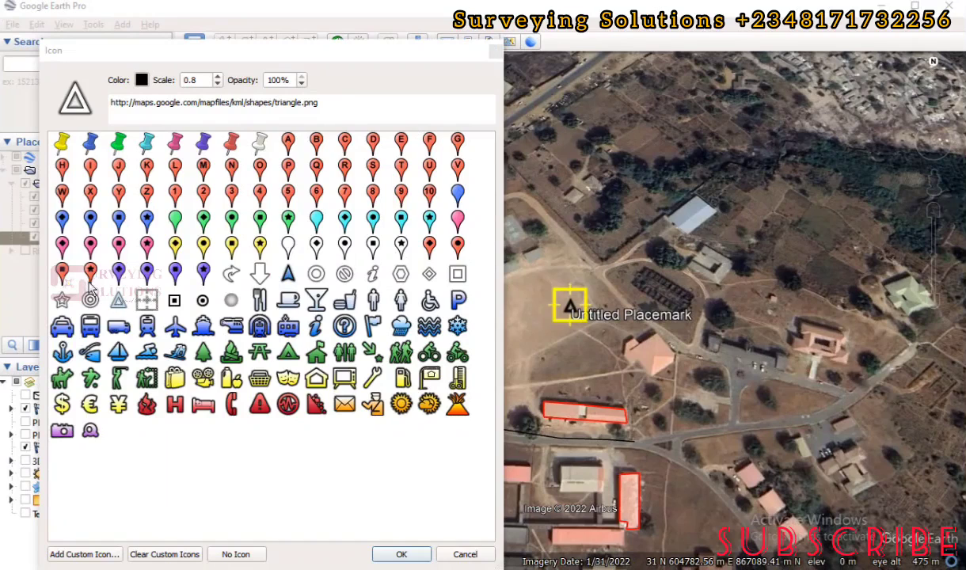
Switch the placemark icon to the target symbol, colour it red and set scale 1.5
{"action": "left_click", "coordinate": [90, 300]}
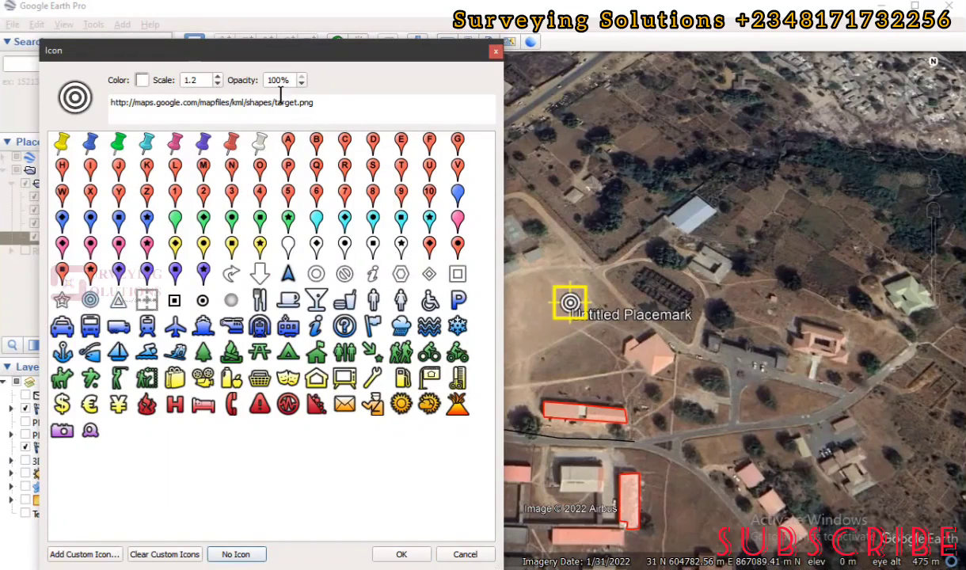
{"action": "left_click", "coordinate": [143, 83]}
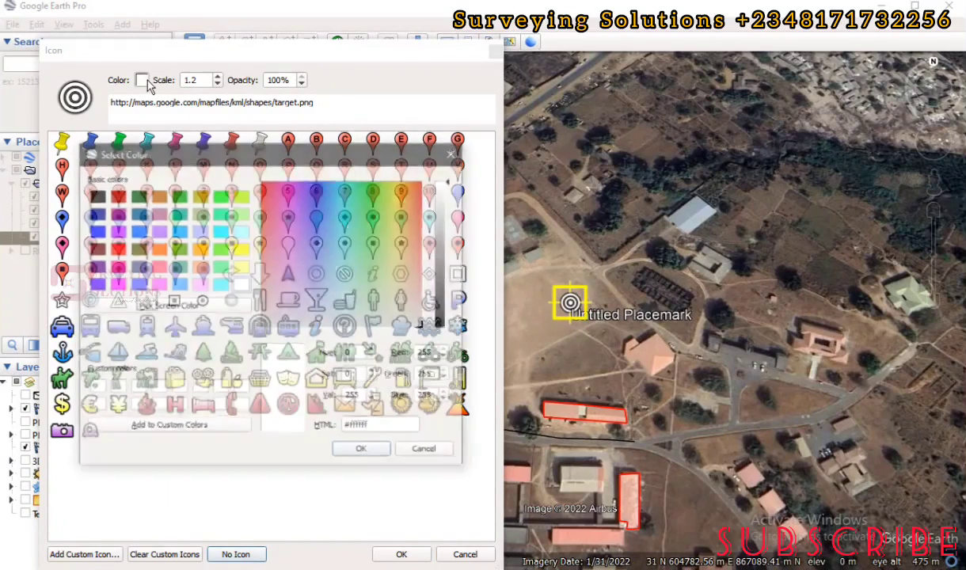
{"action": "left_click", "coordinate": [116, 249]}
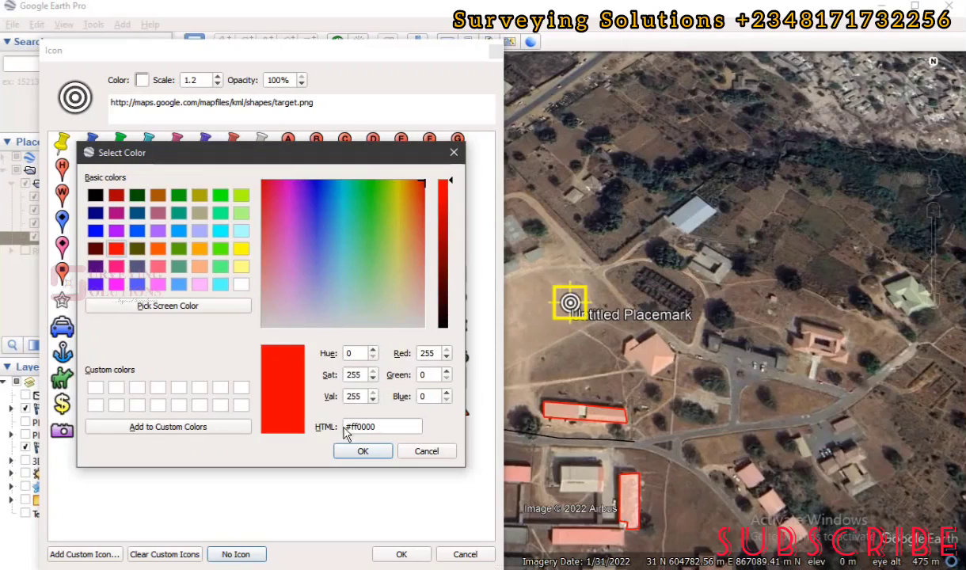
{"action": "left_click", "coordinate": [365, 451]}
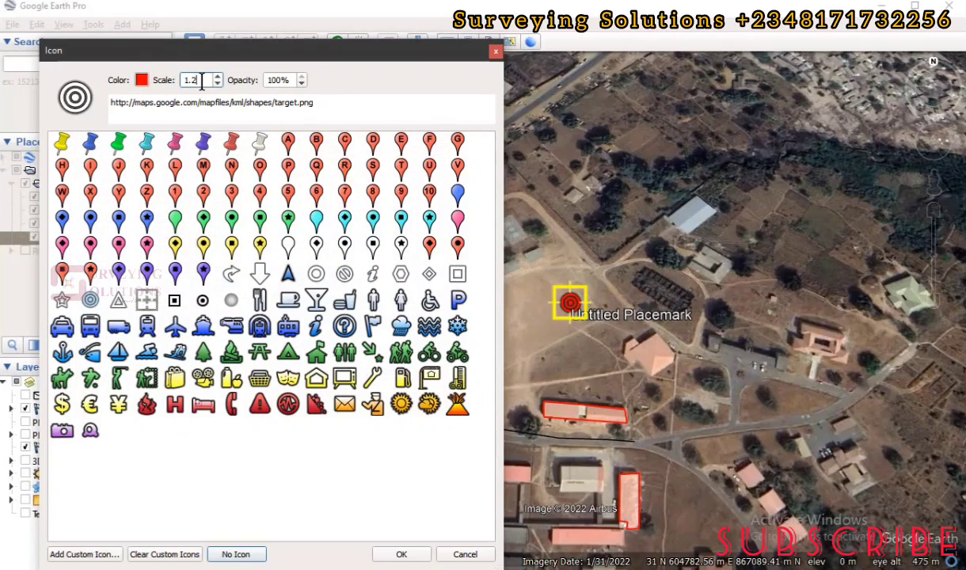
{"action": "scroll", "coordinate": [205, 82], "scroll_direction": "down", "scroll_amount": 2}
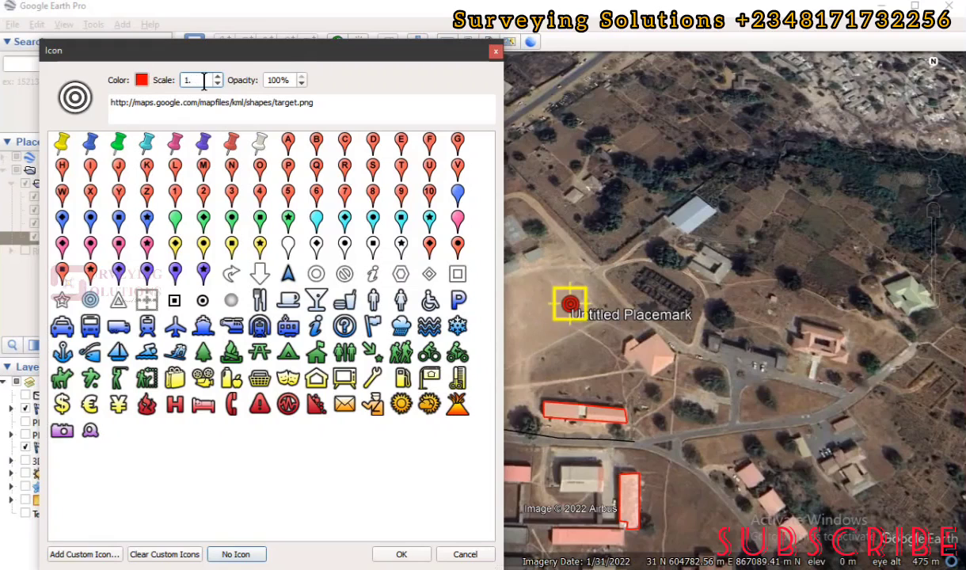
{"action": "type", "text": "5"}
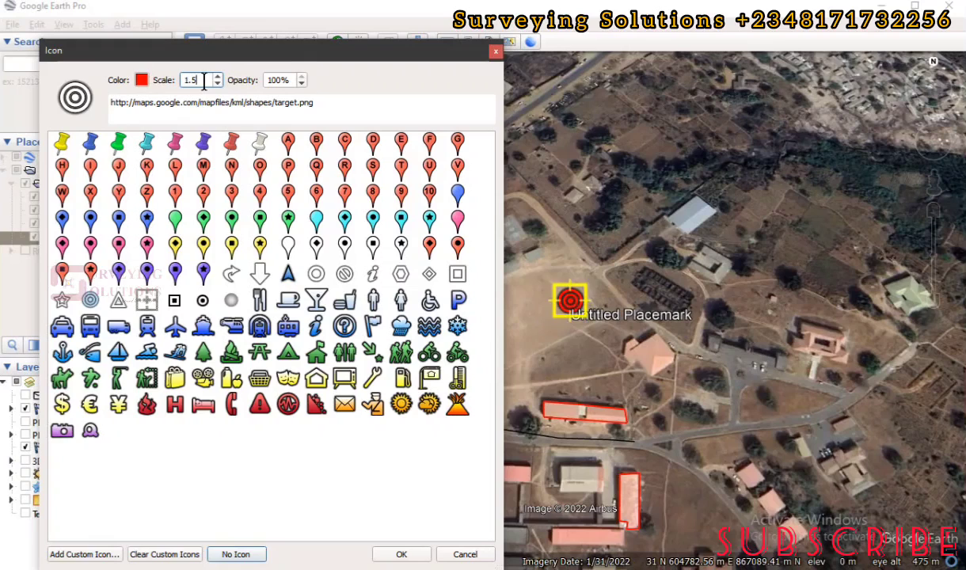
{"action": "left_click", "coordinate": [403, 554]}
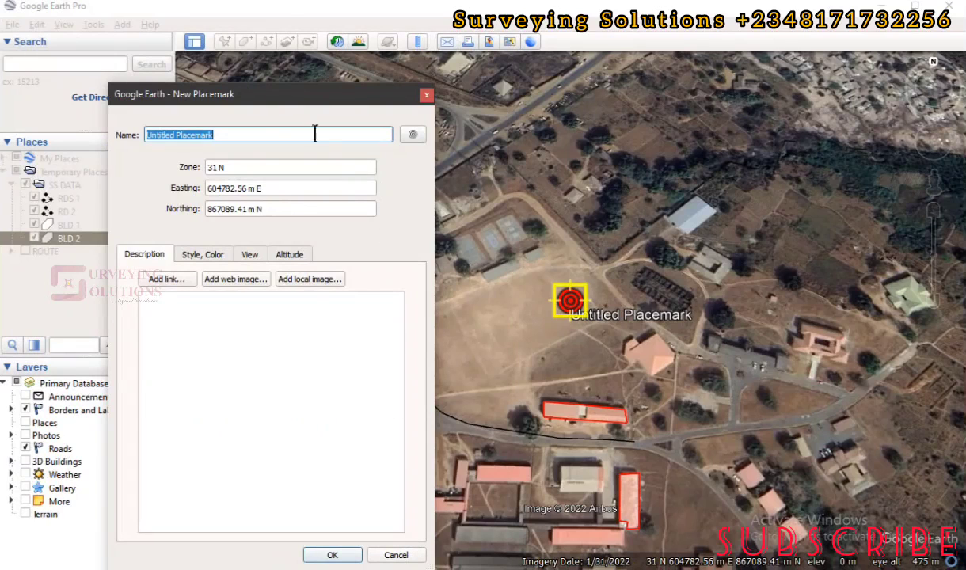
In the placemark's style settings, change the icon scale to 0.7
{"action": "left_click", "coordinate": [206, 257]}
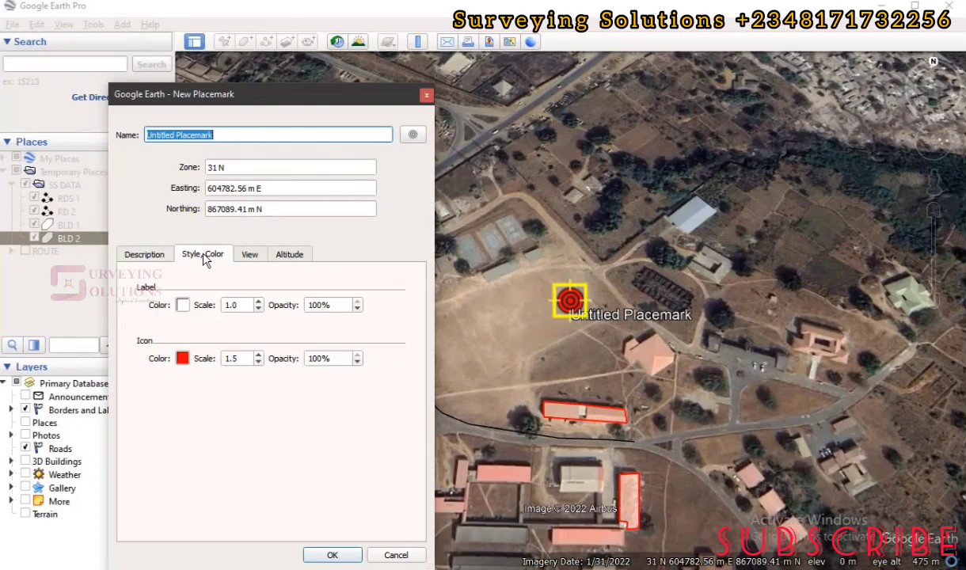
{"action": "left_click", "coordinate": [240, 359]}
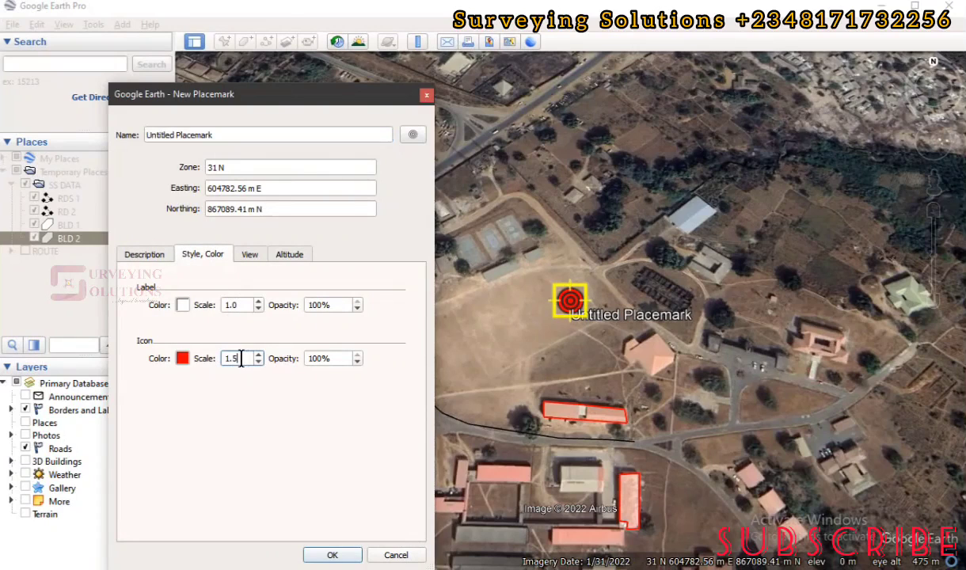
{"action": "key", "text": "BackSpace"}
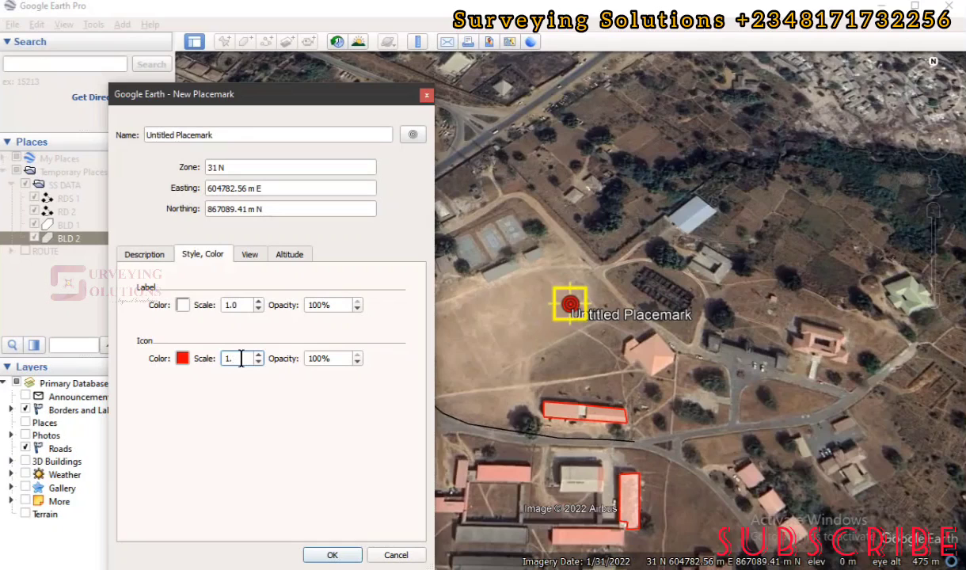
{"action": "key", "text": "BackSpace"}
{"action": "key", "text": "BackSpace"}
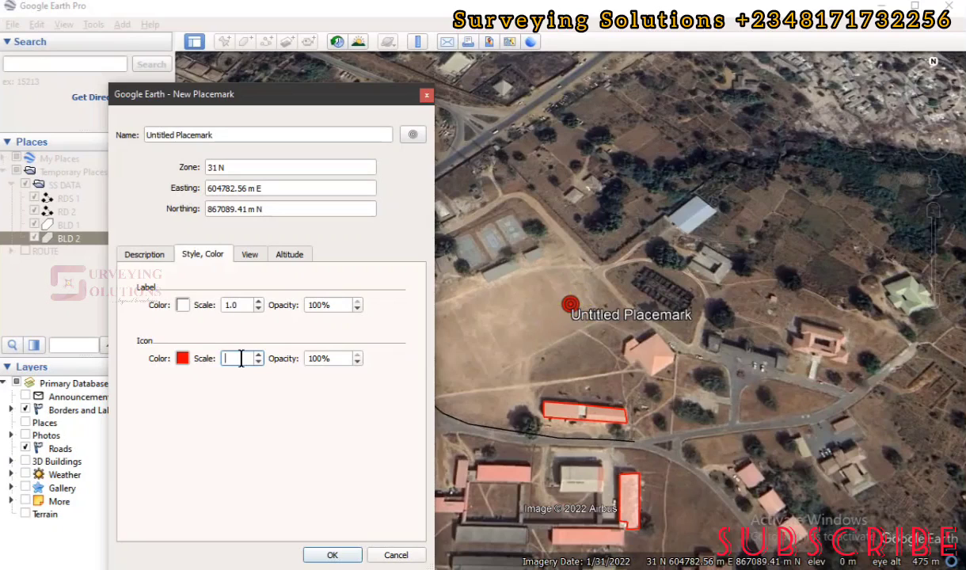
{"action": "type", "text": "0"}
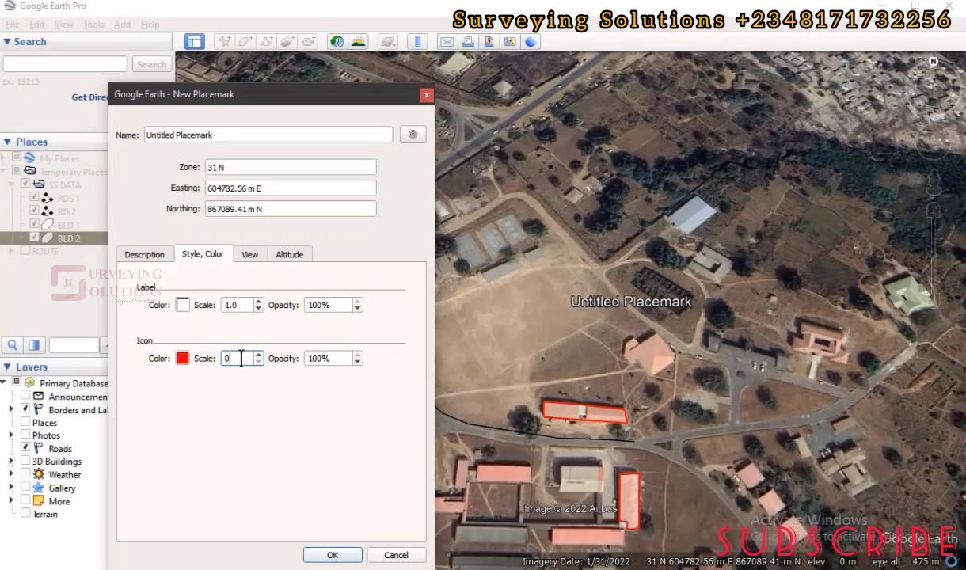
{"action": "type", "text": ".7"}
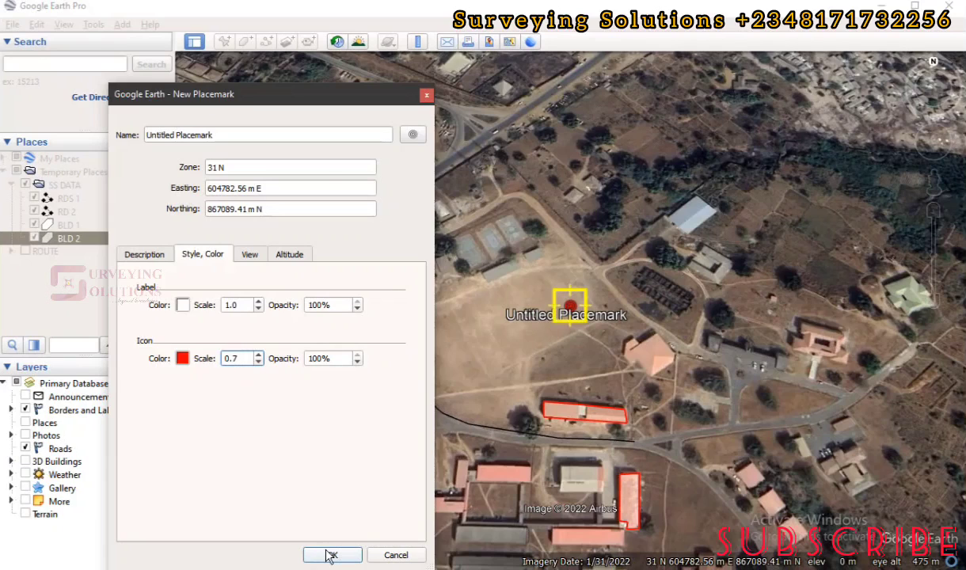
Move the placemark pin onto the tree beside the road at the campus's north edge
{"action": "left_click_drag", "start_coordinate": [295, 96], "coordinate": [160, 135]}
{"action": "left_click", "coordinate": [427, 245]}
{"action": "mouse_move", "coordinate": [428, 245]}
{"action": "left_mouse_down"}
{"action": "mouse_move", "coordinate": [428, 207]}
{"action": "mouse_move", "coordinate": [429, 225]}
{"action": "left_mouse_up"}
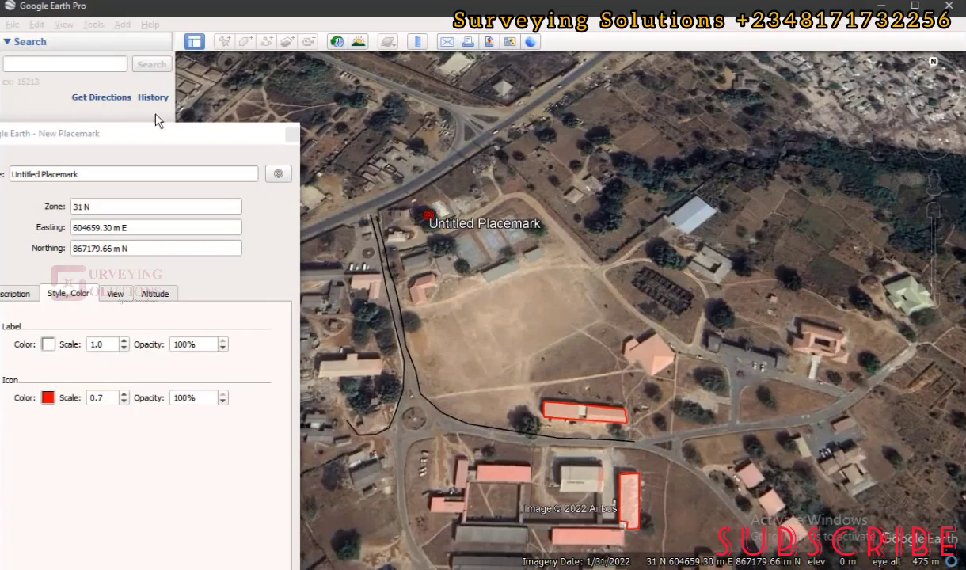
{"action": "left_click", "coordinate": [91, 134]}
{"action": "left_click_drag", "start_coordinate": [119, 139], "coordinate": [264, 111]}
Name the placemark TREE 1 and confirm it
{"action": "left_click", "coordinate": [232, 146]}
{"action": "left_click_drag", "start_coordinate": [232, 146], "coordinate": [64, 141]}
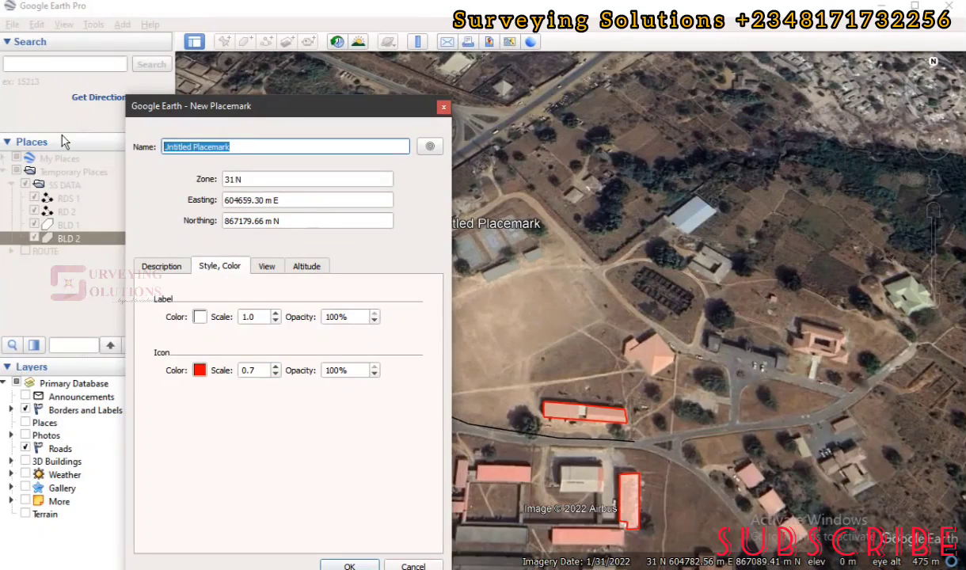
{"action": "type", "text": "TREE 1"}
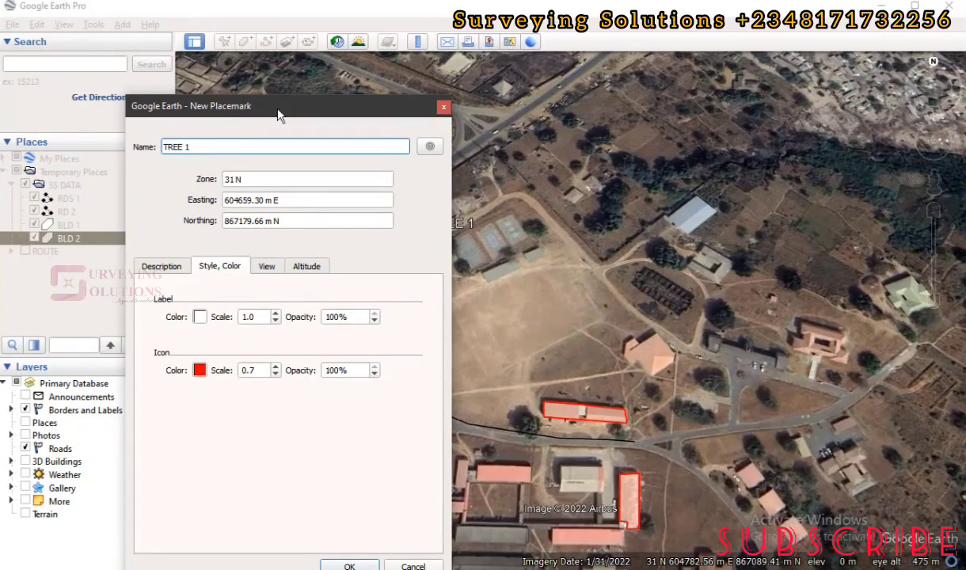
{"action": "left_click_drag", "start_coordinate": [278, 111], "coordinate": [289, 28]}
{"action": "left_click", "coordinate": [362, 487]}
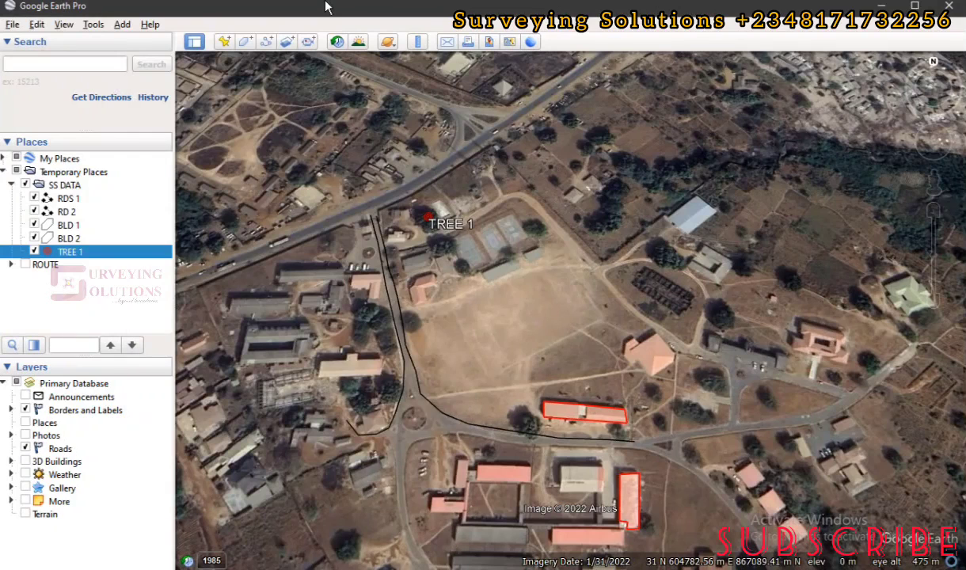
Add a new placemark and position it on a tree near the courts
{"action": "left_click", "coordinate": [225, 41]}
{"action": "left_click_drag", "start_coordinate": [305, 34], "coordinate": [115, 77]}
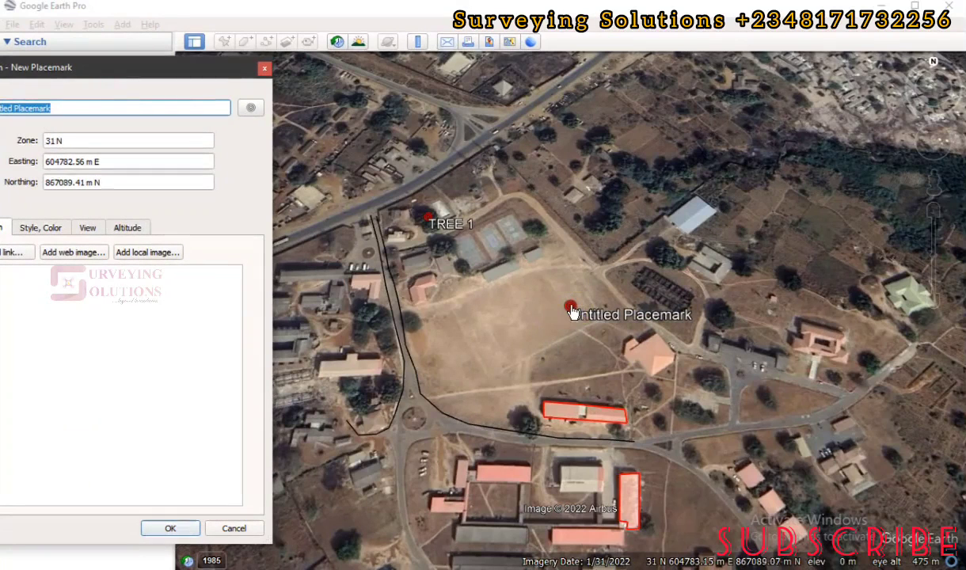
{"action": "left_click_drag", "start_coordinate": [579, 317], "coordinate": [538, 235]}
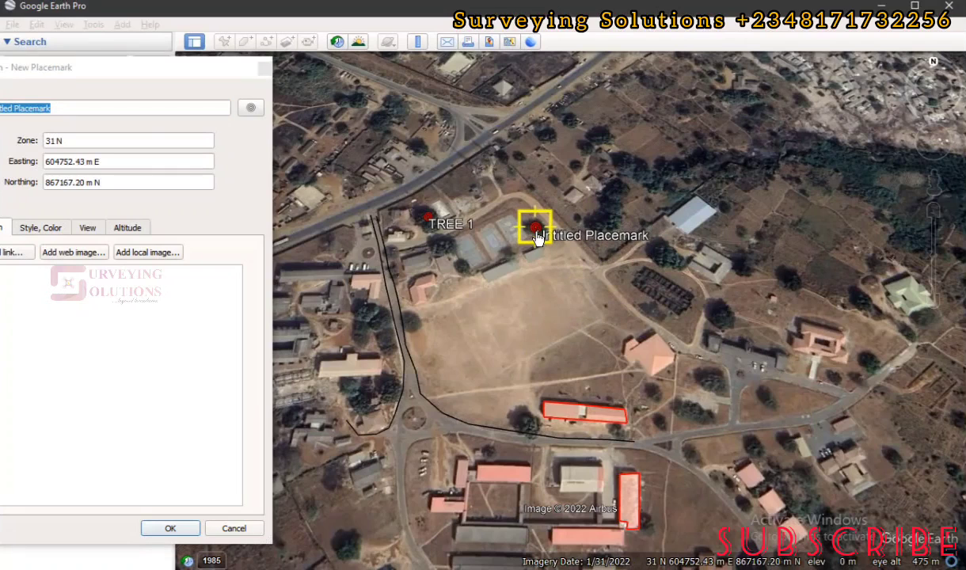
{"action": "left_click", "coordinate": [111, 70]}
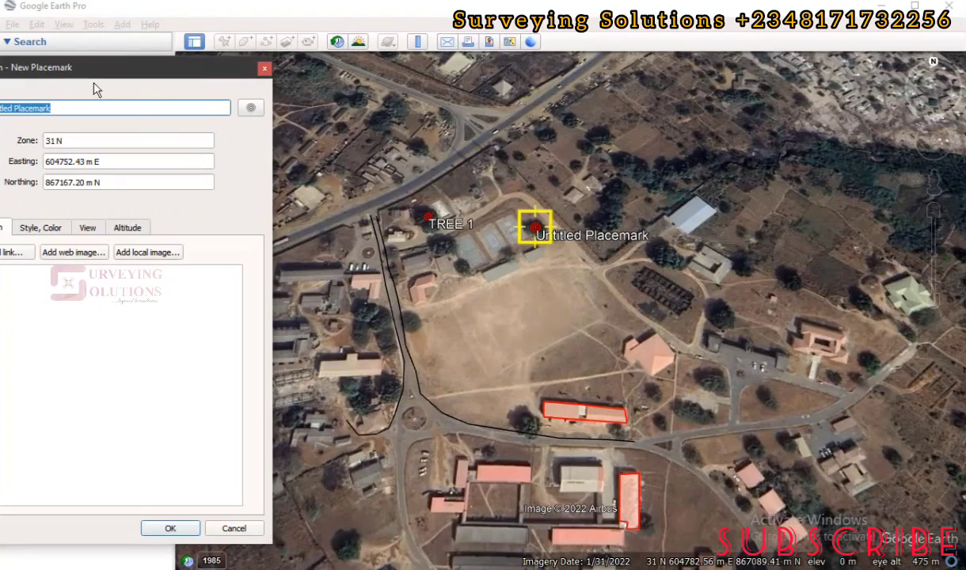
{"action": "left_click_drag", "start_coordinate": [88, 67], "coordinate": [321, 103]}
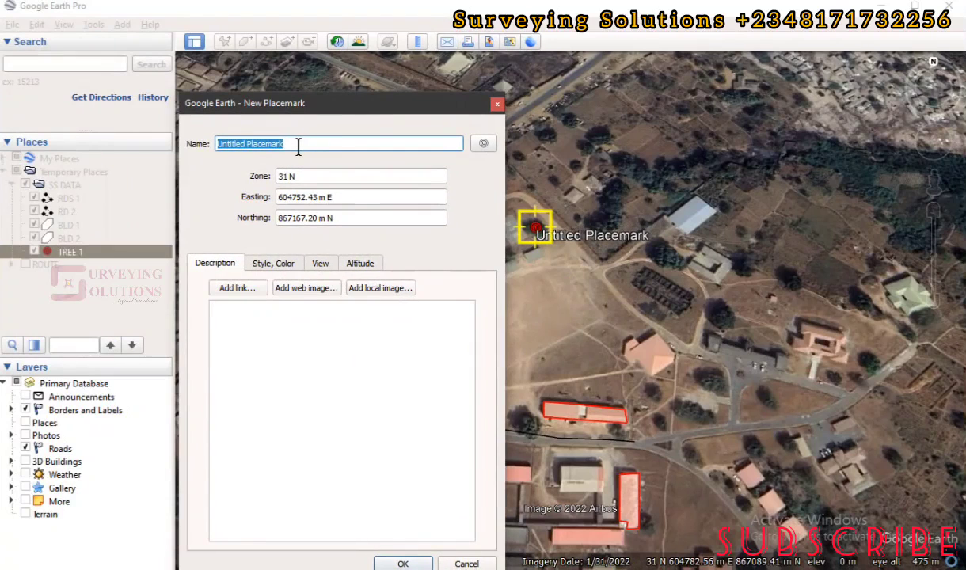
Name the placemark TREE 2 and confirm it
{"action": "type", "text": "TREE"}
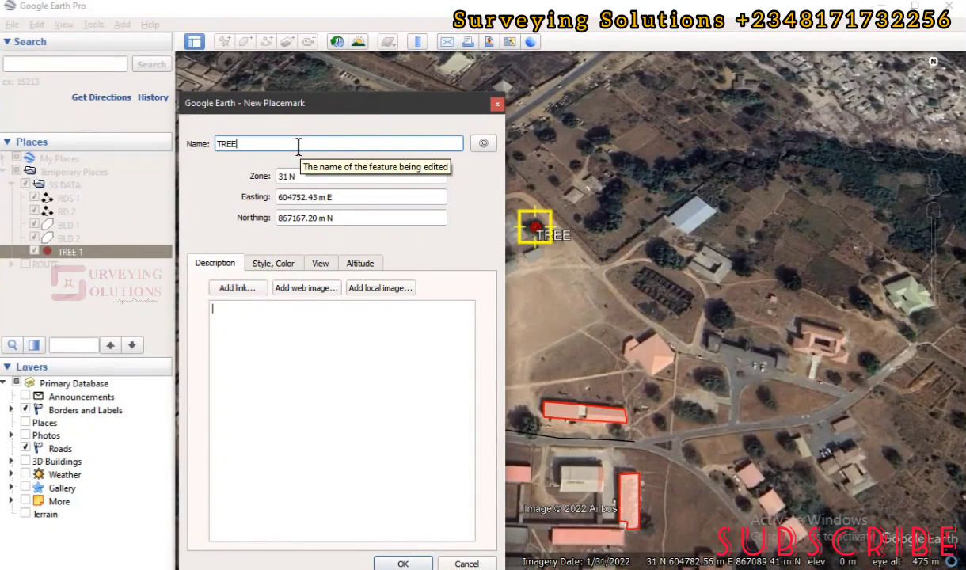
{"action": "type", "text": " 2"}
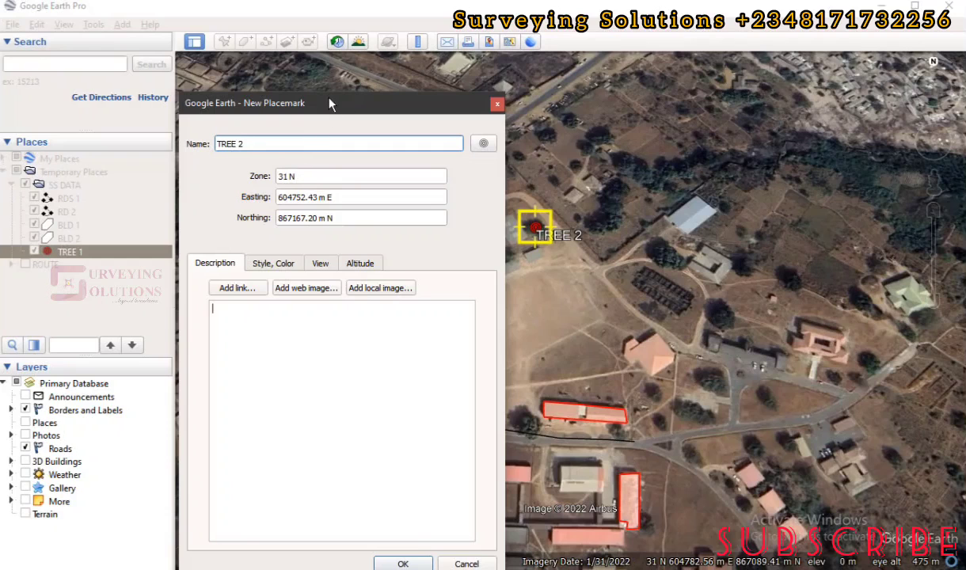
{"action": "left_click_drag", "start_coordinate": [330, 104], "coordinate": [360, 22]}
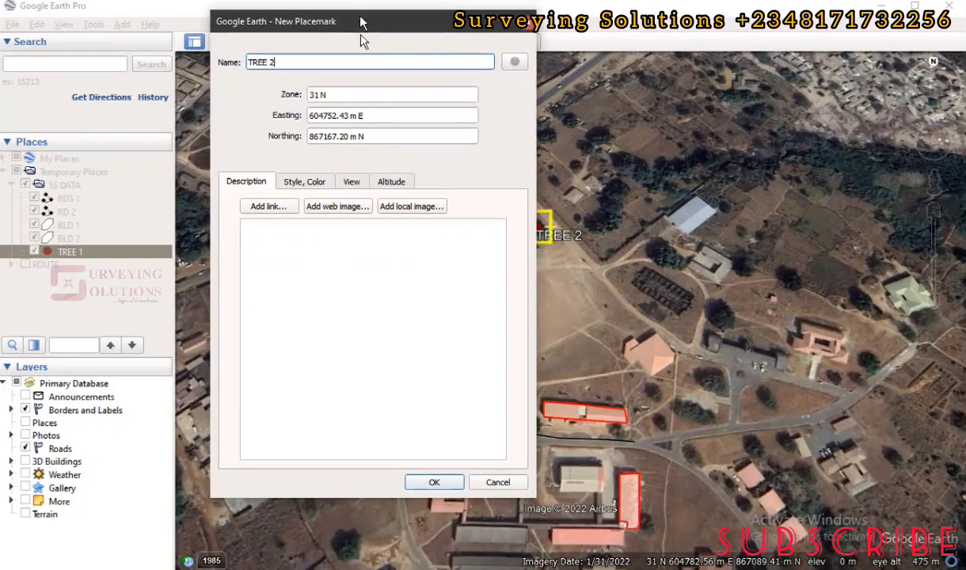
{"action": "left_click", "coordinate": [434, 484]}
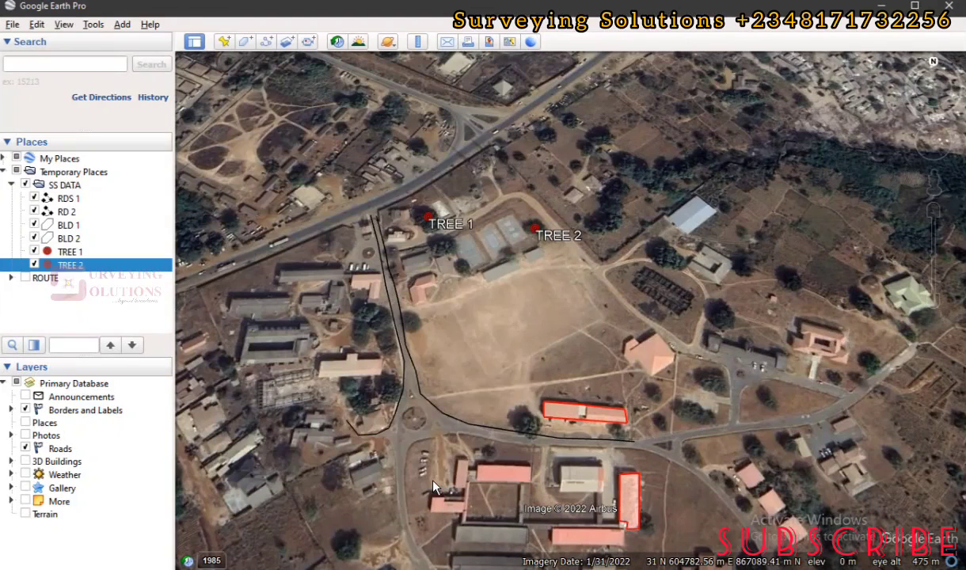
Toggle the SS DATA folder's visibility off and back on, then open its context menu
{"action": "left_click", "coordinate": [27, 185]}
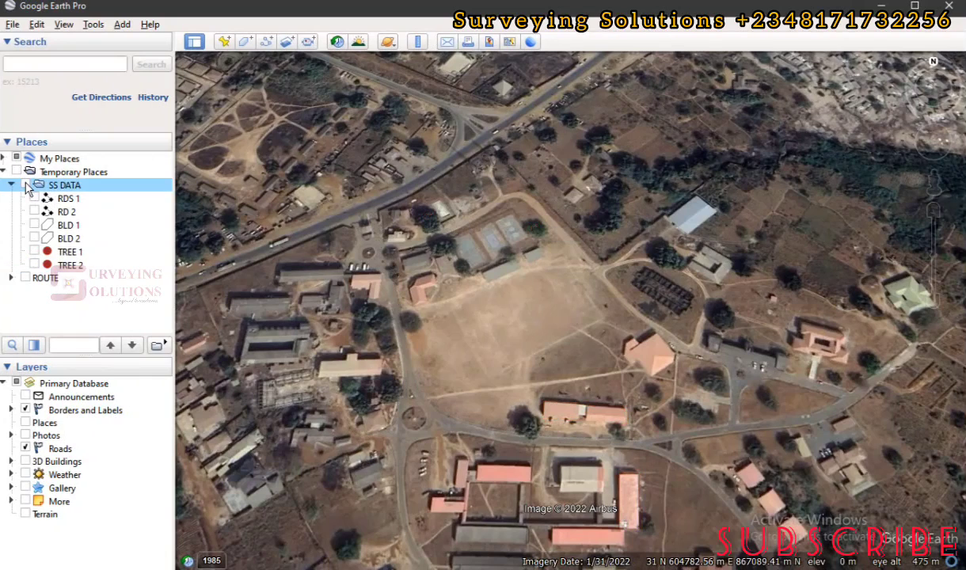
{"action": "left_click", "coordinate": [27, 185]}
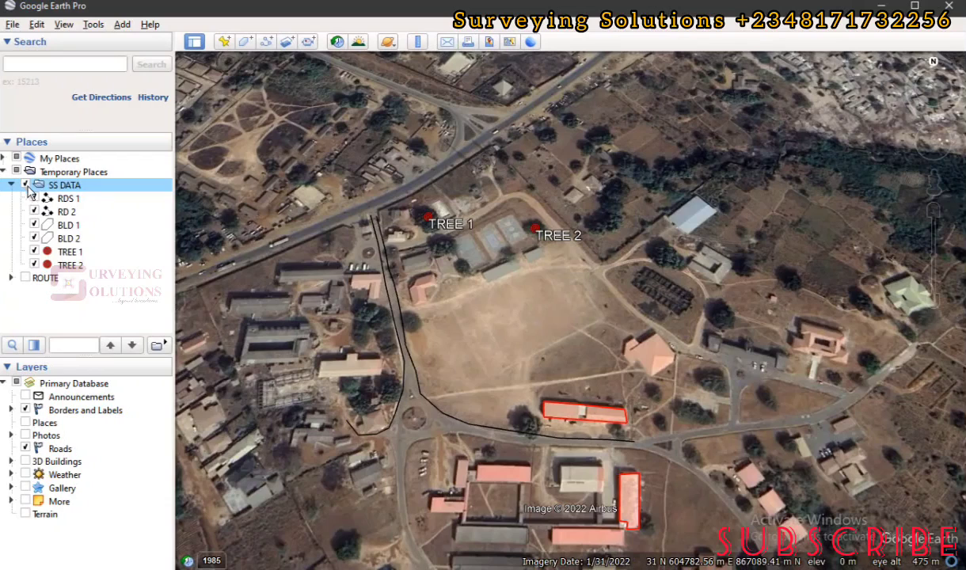
{"action": "right_click", "coordinate": [90, 190]}
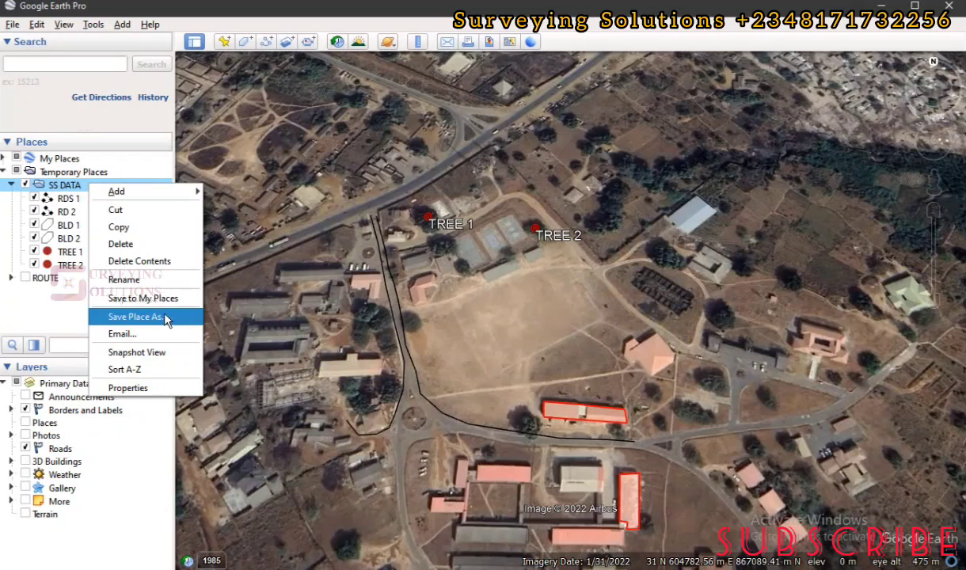
Save the SS DATA folder as SS DATTA in Kml (*.kml) format in GE 2 CAD
{"action": "left_click", "coordinate": [136, 317]}
{"action": "key", "text": "BackSpace"}
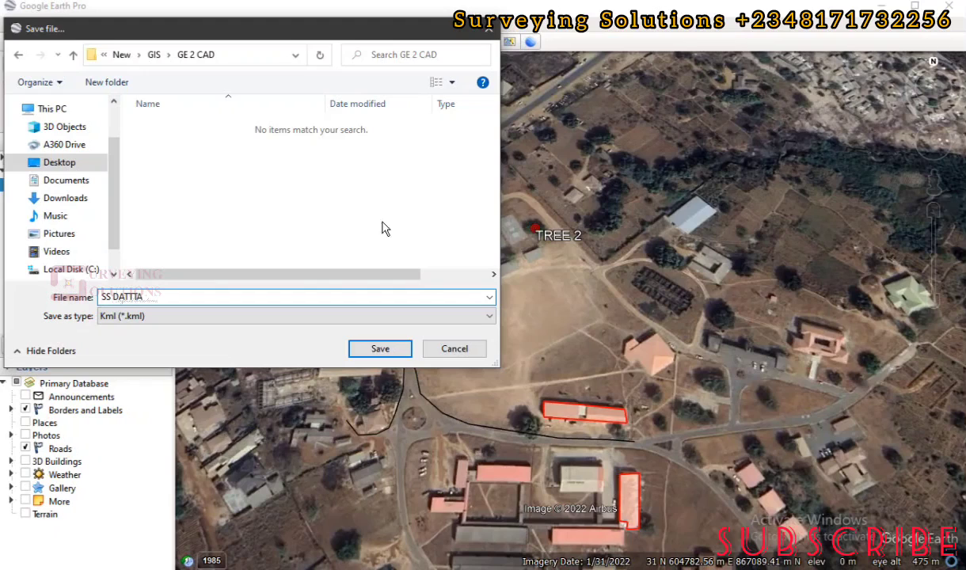
{"action": "left_click", "coordinate": [145, 319]}
{"action": "left_click", "coordinate": [144, 329]}
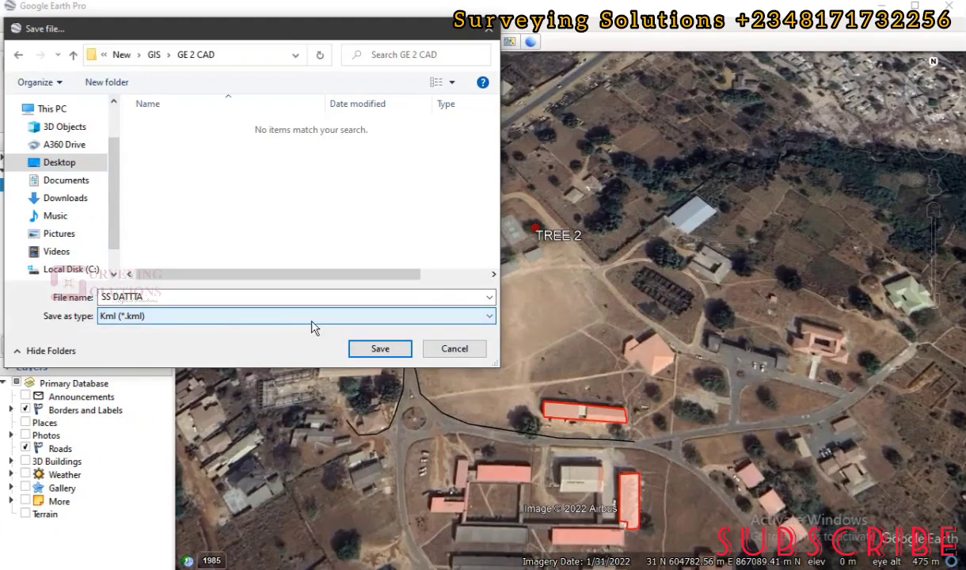
{"action": "left_click", "coordinate": [379, 349]}
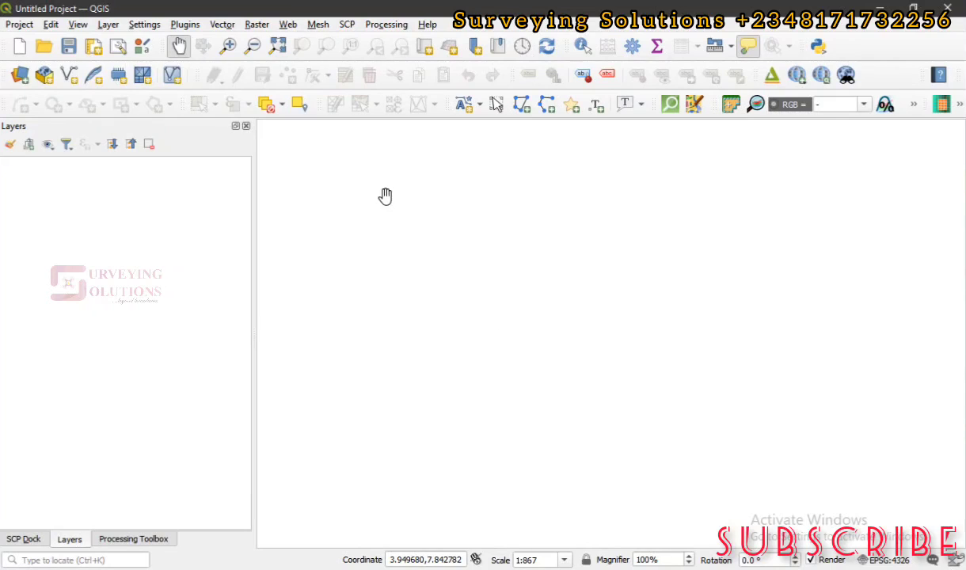
Open Add Vector Layer in QGIS and select the SS DATTA KML file as the source
{"action": "left_click", "coordinate": [108, 25]}
{"action": "mouse_move", "coordinate": [137, 75]}
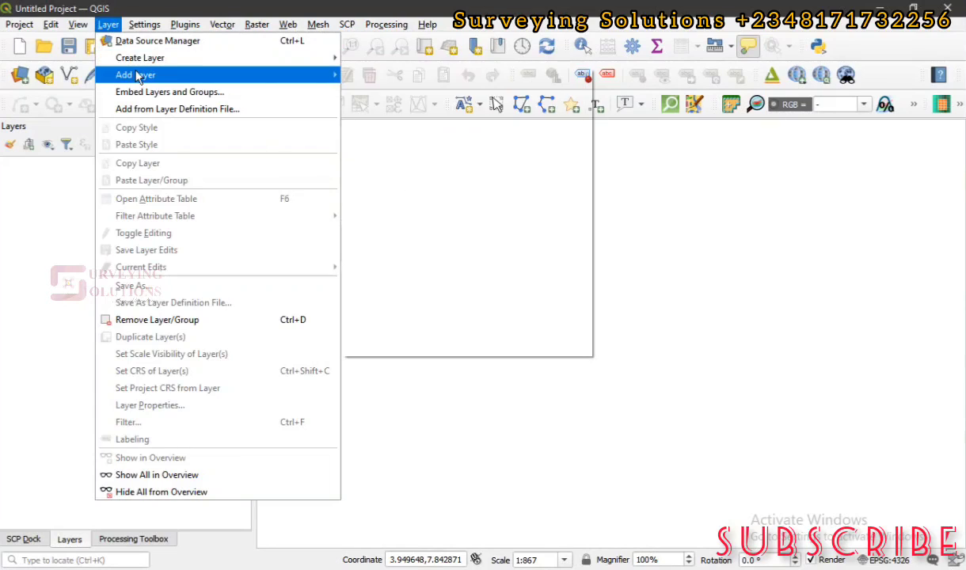
{"action": "left_click", "coordinate": [402, 77]}
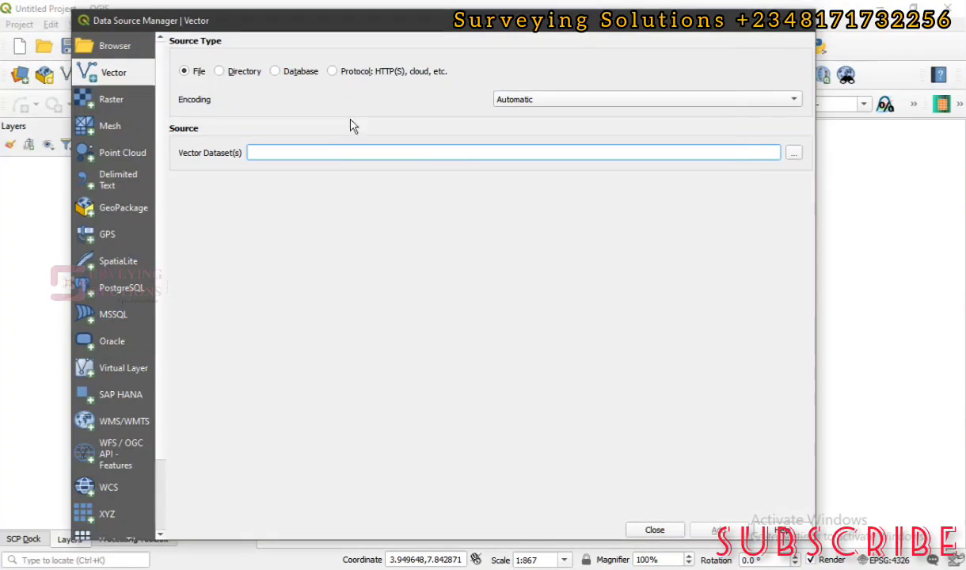
{"action": "left_click", "coordinate": [793, 155]}
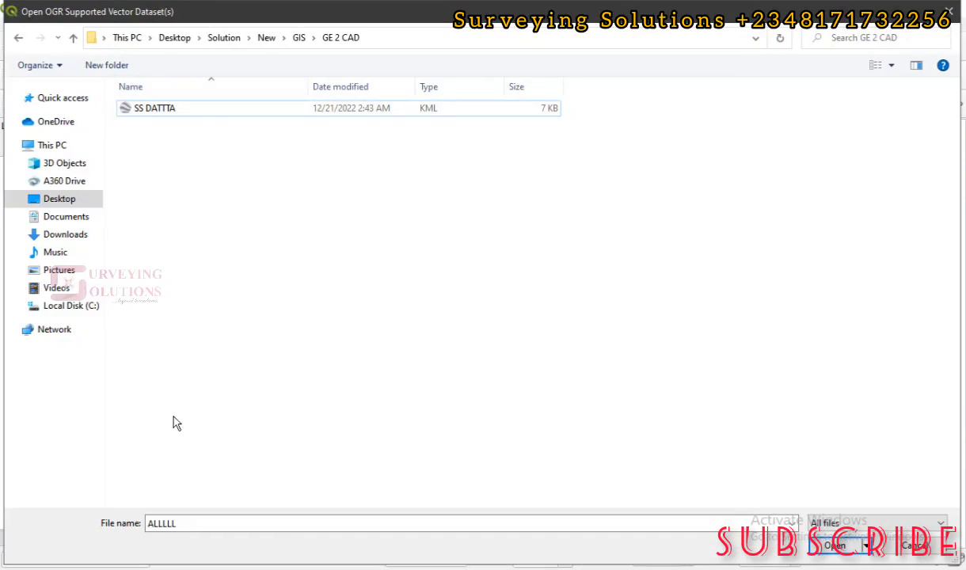
{"action": "left_click", "coordinate": [214, 112]}
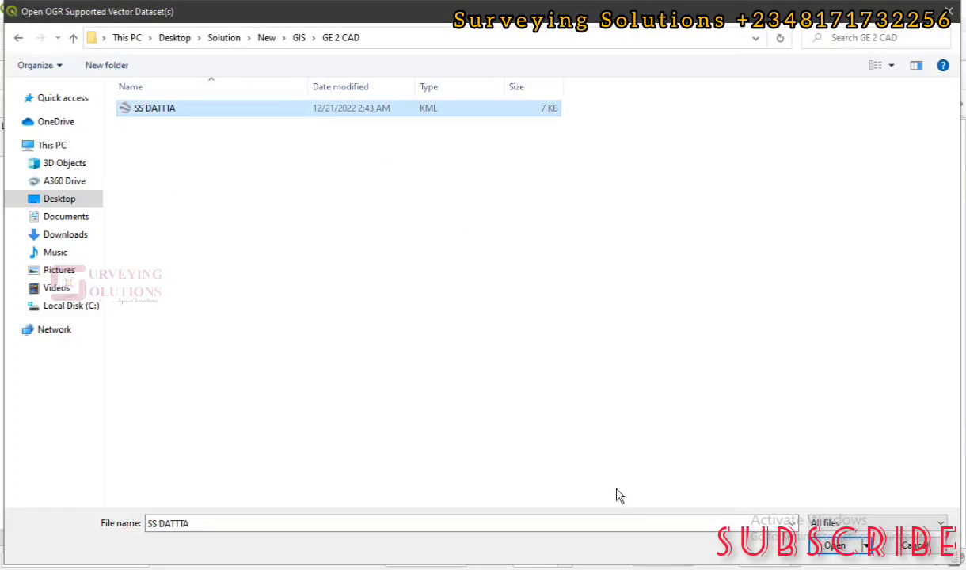
{"action": "left_click", "coordinate": [838, 553]}
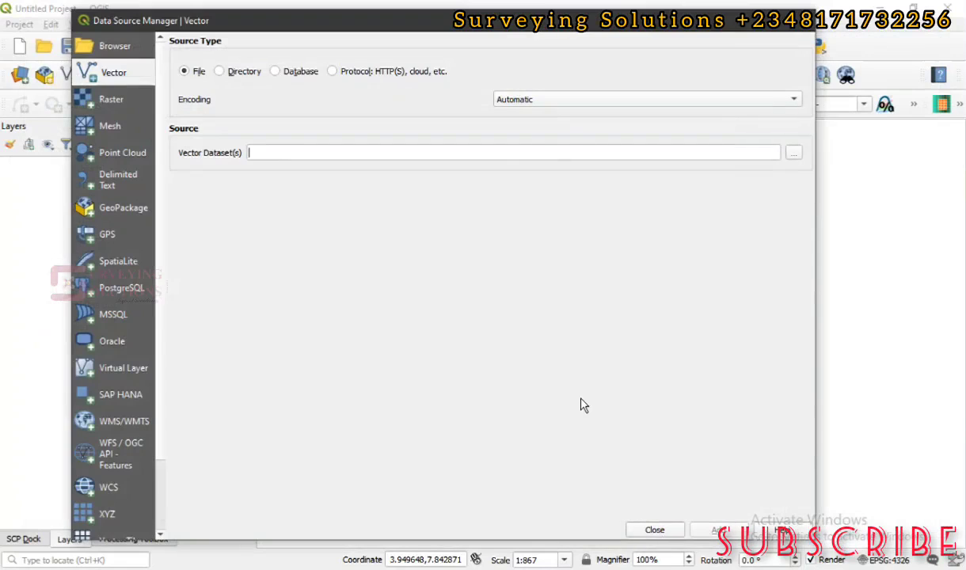
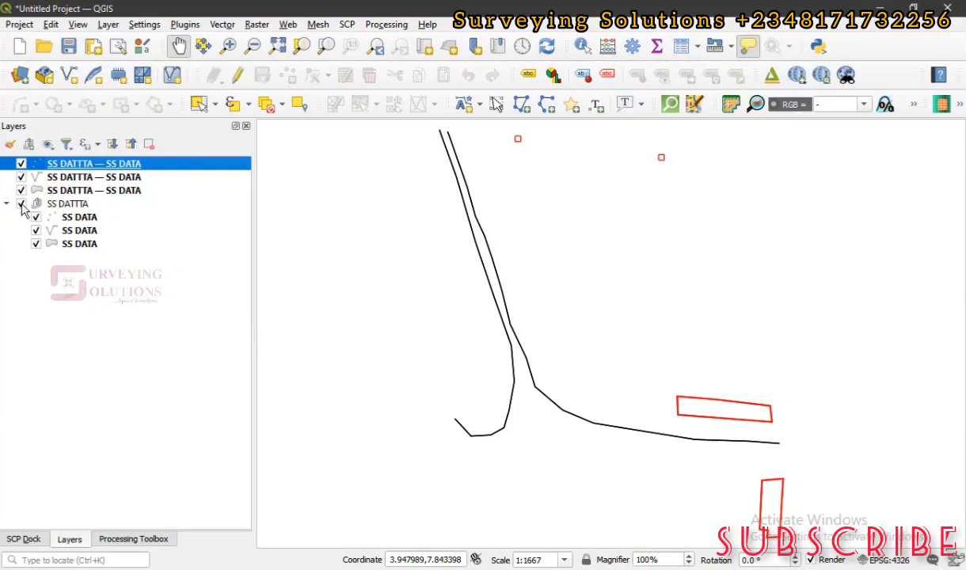
Toggle the SS DATTTA group's visibility off and on, then collapse the group
{"action": "left_click", "coordinate": [21, 204]}
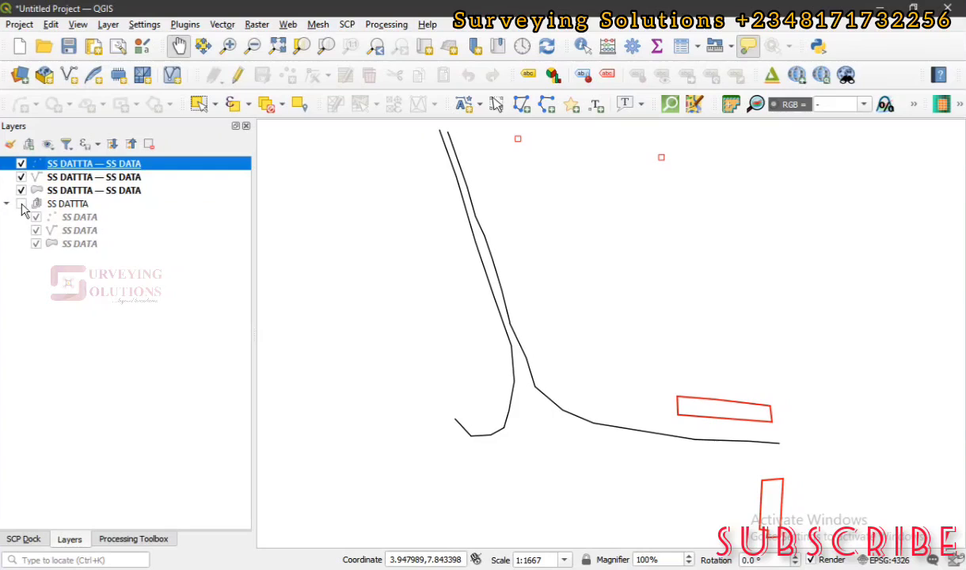
{"action": "left_click", "coordinate": [21, 204]}
{"action": "left_click", "coordinate": [8, 204]}
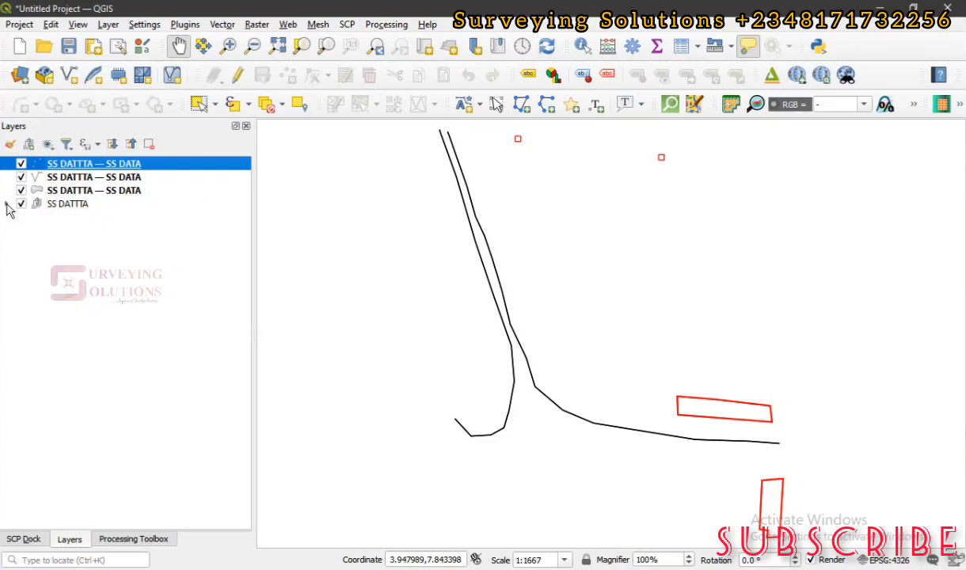
{"action": "left_click", "coordinate": [8, 204]}
{"action": "left_click", "coordinate": [8, 204]}
Delete the three duplicate SS DATA layers and expand the remaining SS DATTTA group
{"action": "left_click", "coordinate": [75, 177], "text": "ctrl"}
{"action": "left_click", "coordinate": [75, 191], "text": "ctrl"}
{"action": "key", "text": "Delete"}
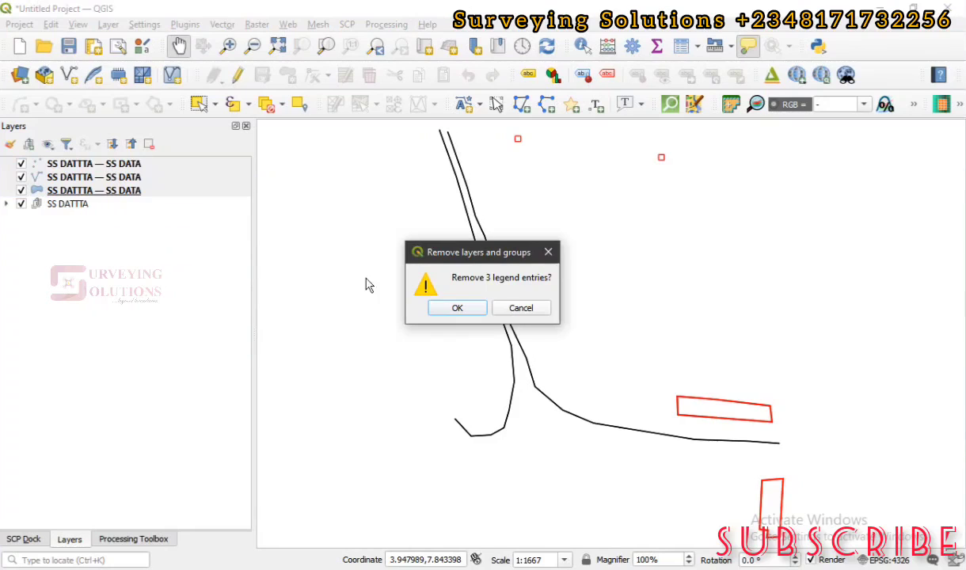
{"action": "left_click", "coordinate": [472, 310]}
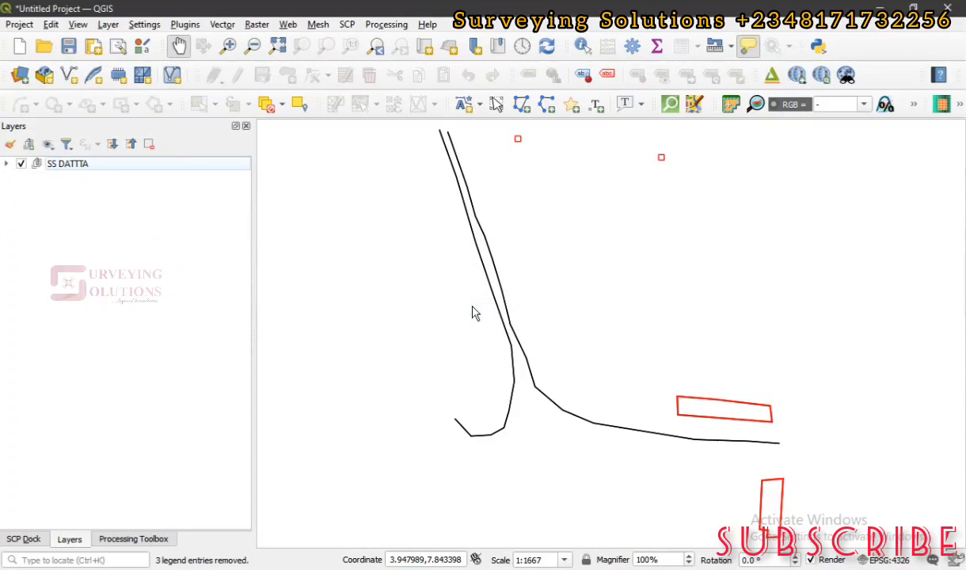
{"action": "left_click", "coordinate": [6, 163]}
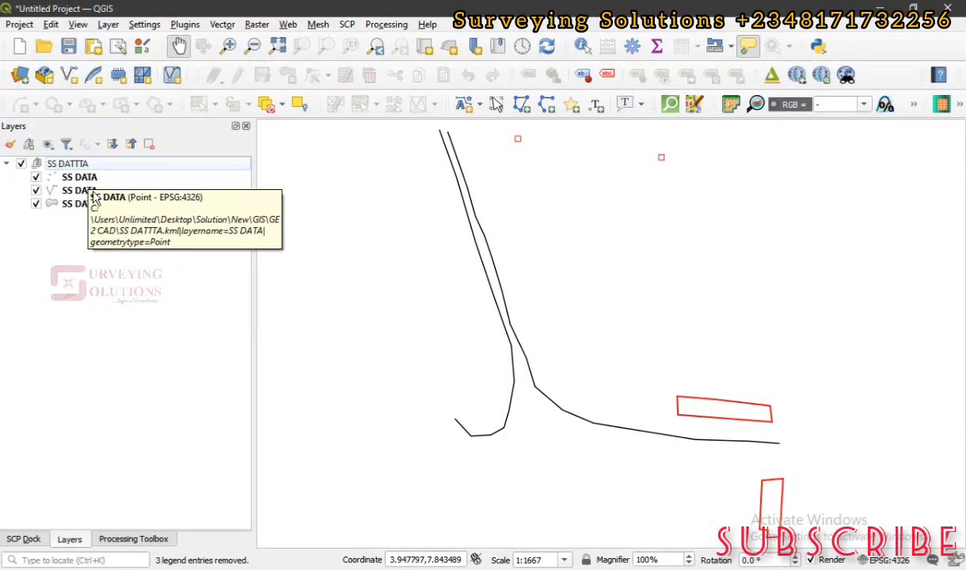
{"action": "left_click", "coordinate": [108, 24]}
{"action": "left_click", "coordinate": [109, 25]}
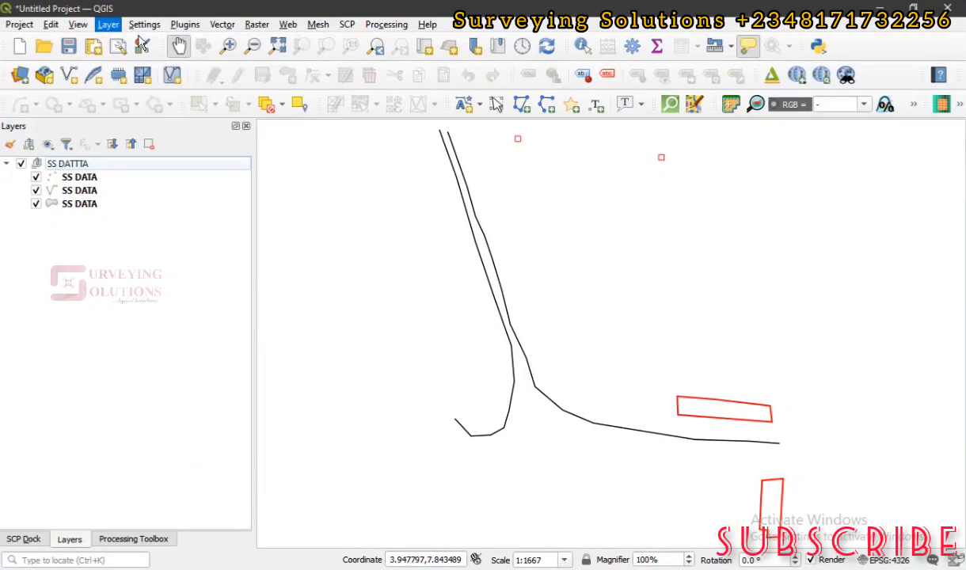
{"action": "left_click", "coordinate": [144, 25]}
{"action": "mouse_move", "coordinate": [108, 24]}
{"action": "left_click", "coordinate": [151, 40]}
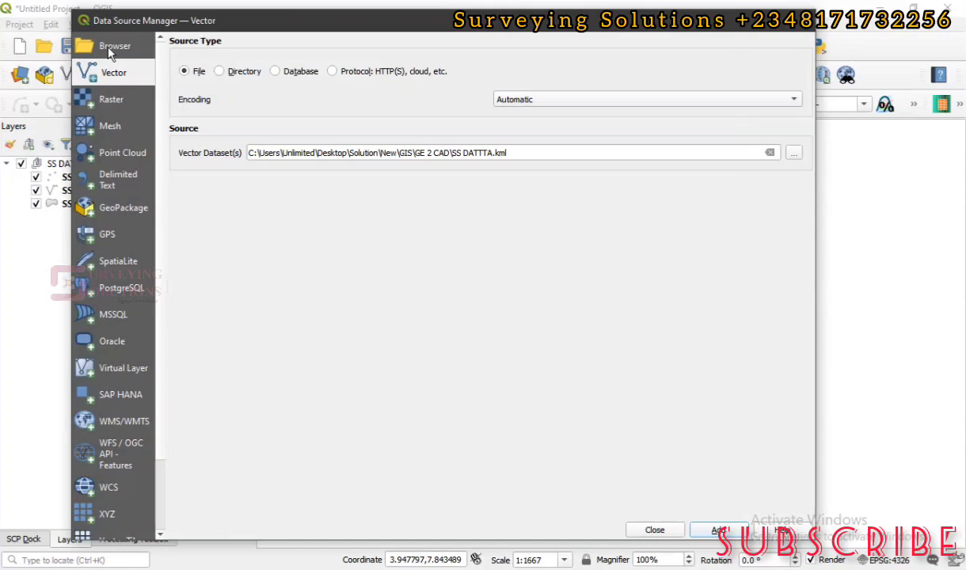
{"action": "left_click", "coordinate": [112, 50]}
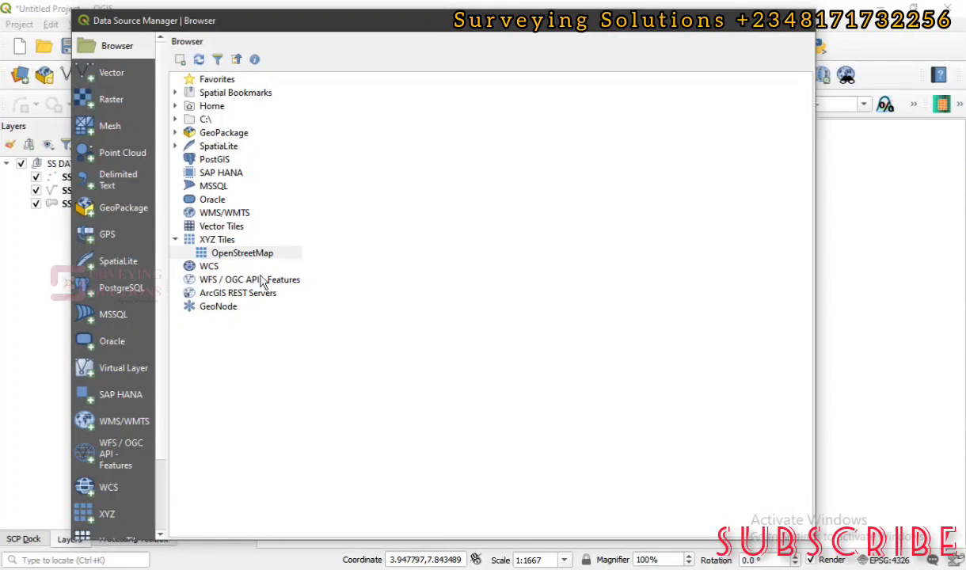
{"action": "left_click", "coordinate": [809, 21]}
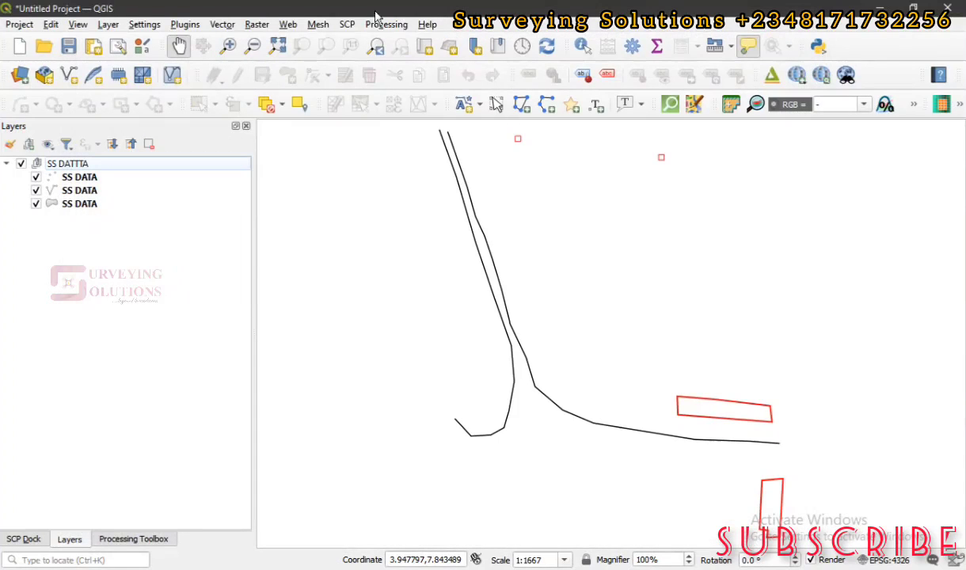
Add Google Satellite from the QuickMapServices Google list as a basemap layer
{"action": "left_click", "coordinate": [288, 25]}
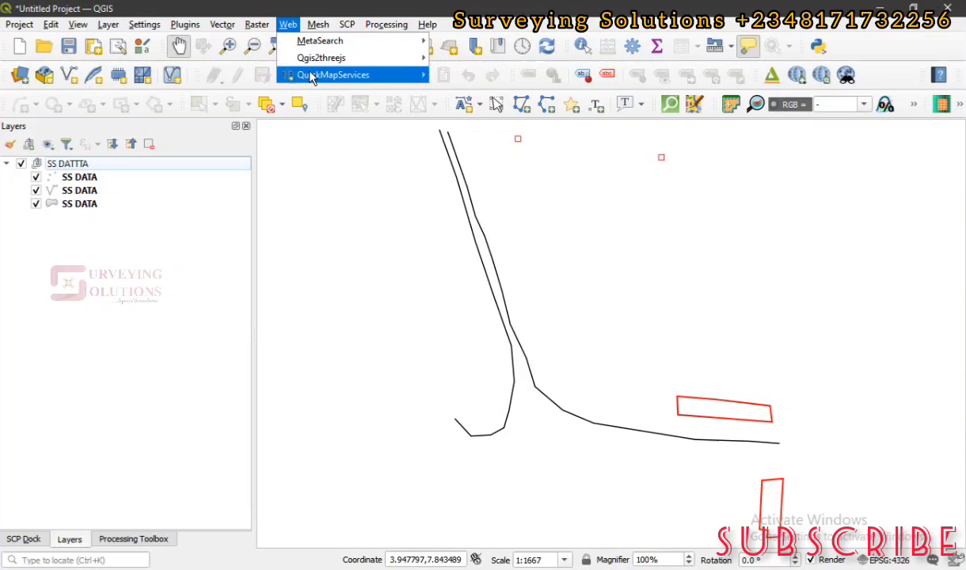
{"action": "mouse_move", "coordinate": [313, 77]}
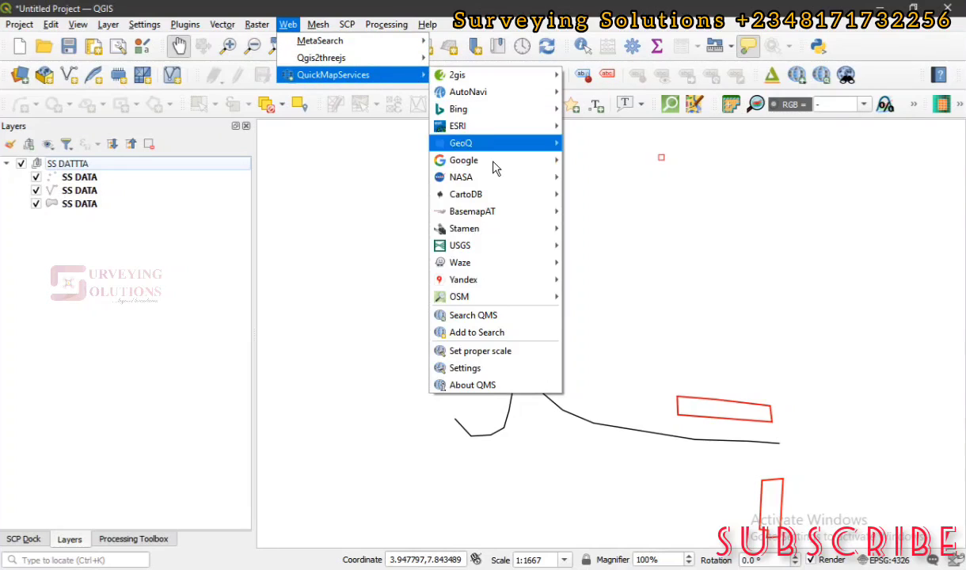
{"action": "mouse_move", "coordinate": [494, 168]}
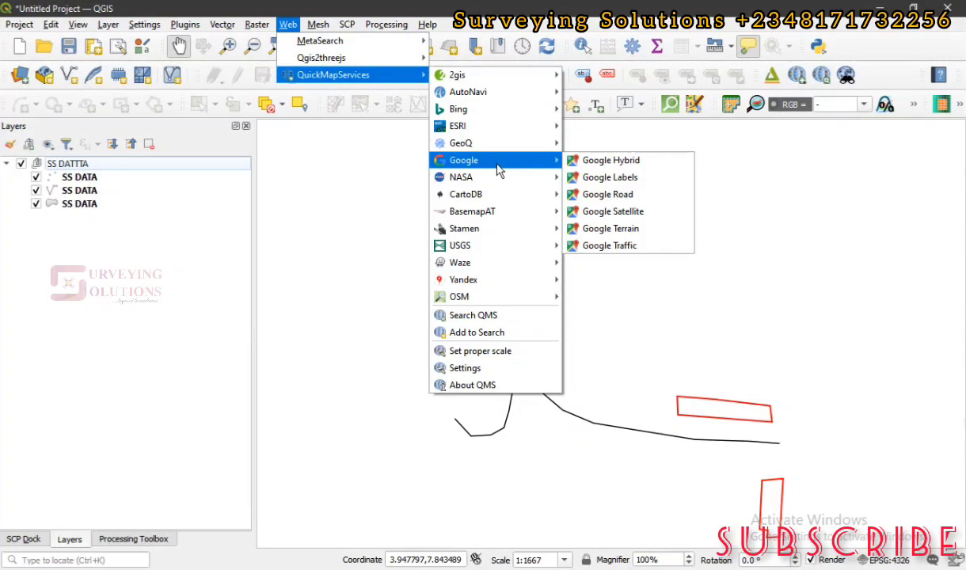
{"action": "left_click", "coordinate": [627, 211]}
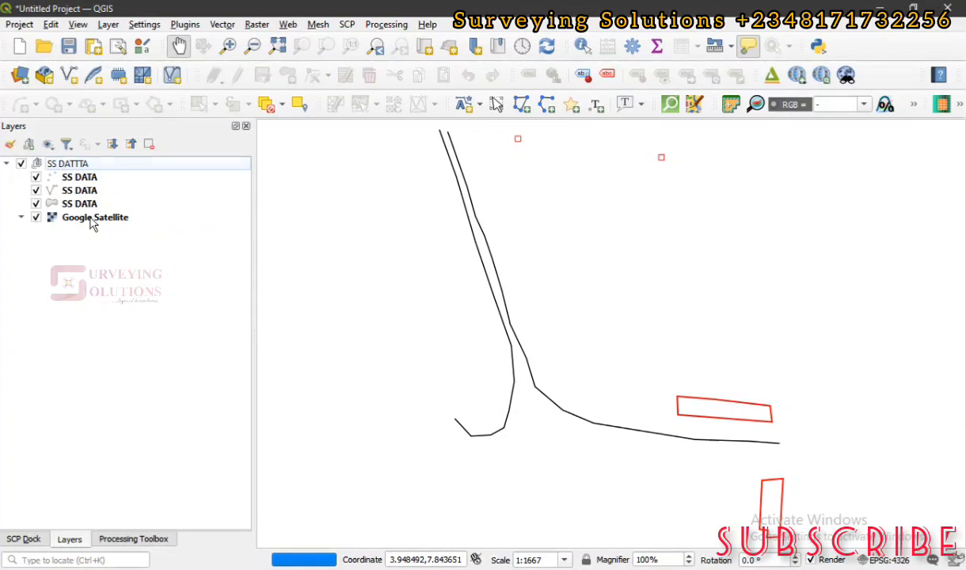
Drag the Google Satellite layer out of the SS DATTTA group to sit below it
{"action": "left_click", "coordinate": [87, 219]}
{"action": "mouse_move", "coordinate": [75, 215]}
{"action": "left_mouse_down"}
{"action": "mouse_move", "coordinate": [64, 222]}
{"action": "mouse_move", "coordinate": [76, 224]}
{"action": "left_mouse_up"}
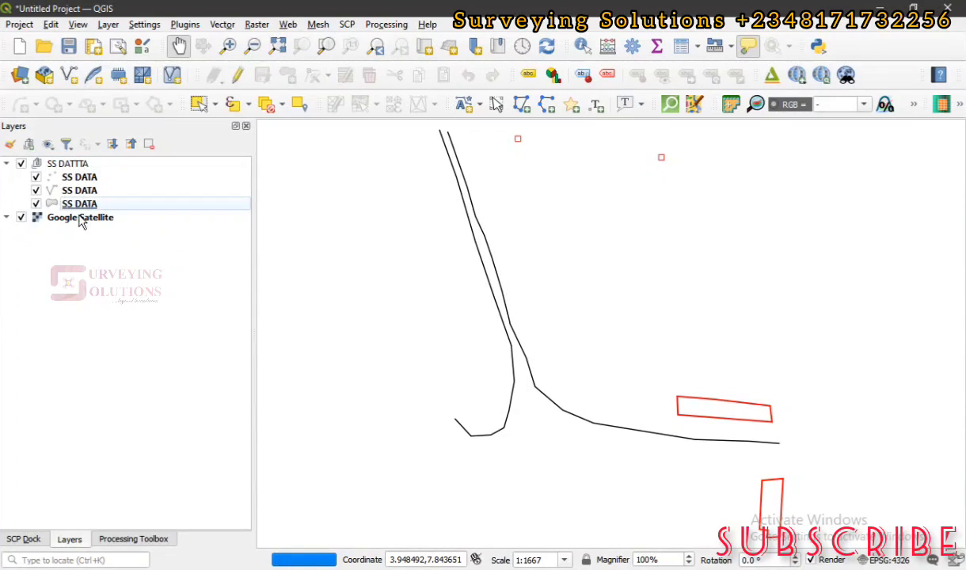
{"action": "left_click", "coordinate": [5, 163]}
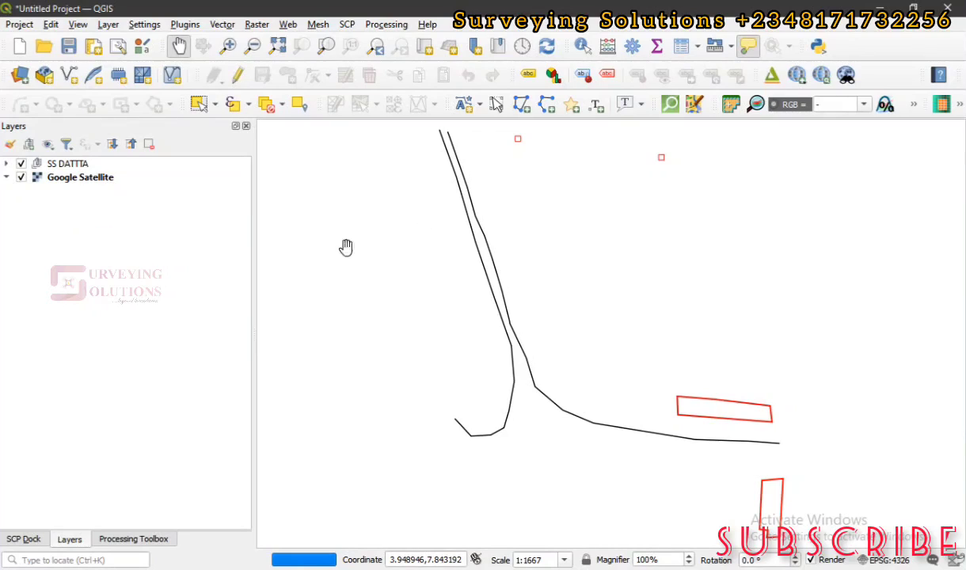
{"action": "left_click", "coordinate": [5, 164]}
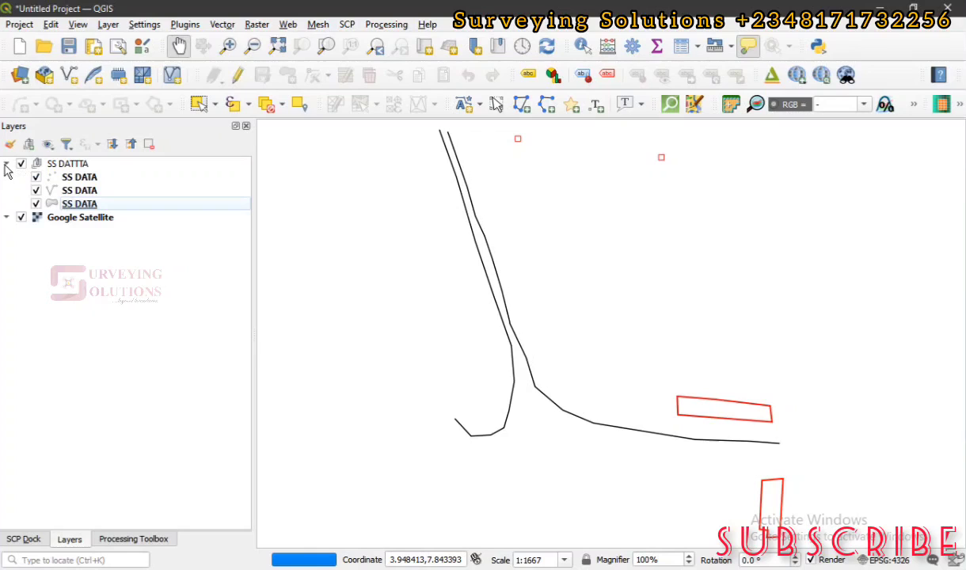
Select the SS DATA point, line and polygon layers in turn
{"action": "left_click", "coordinate": [89, 180]}
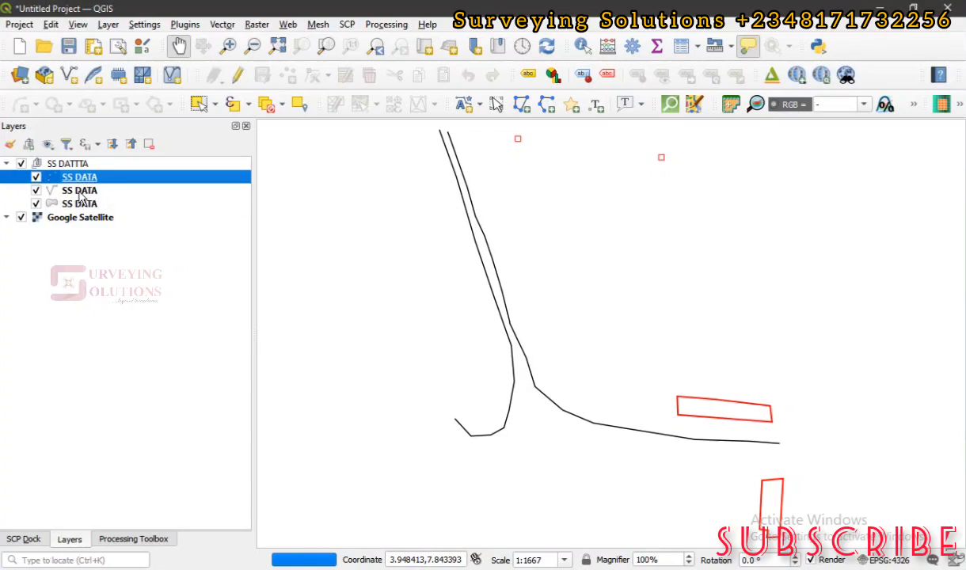
{"action": "left_click", "coordinate": [80, 192]}
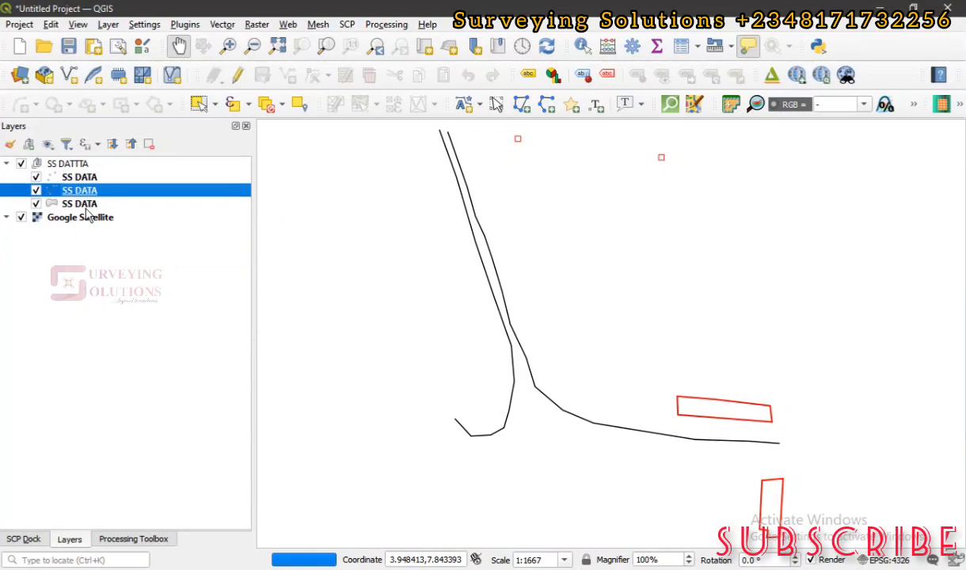
{"action": "left_click", "coordinate": [88, 205]}
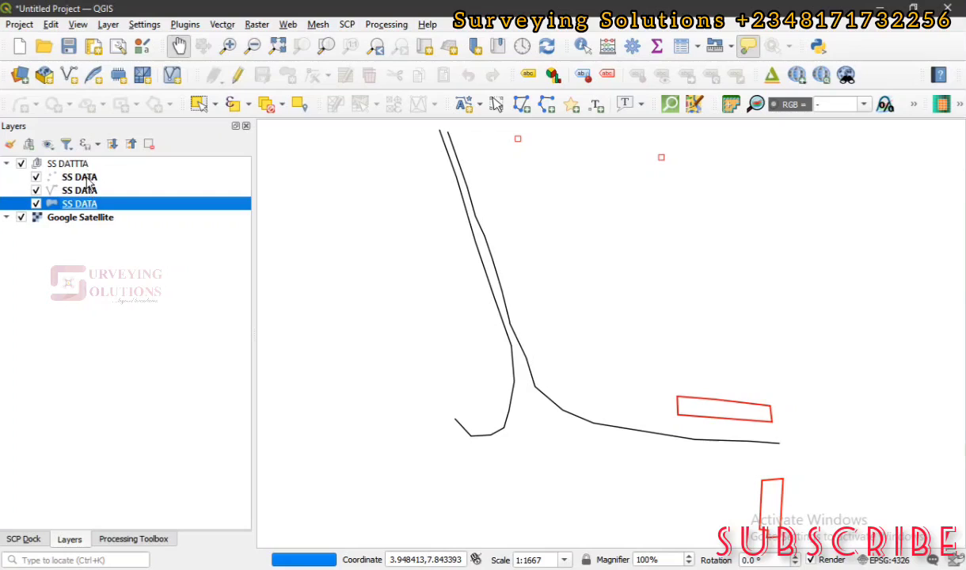
{"action": "left_click", "coordinate": [85, 177]}
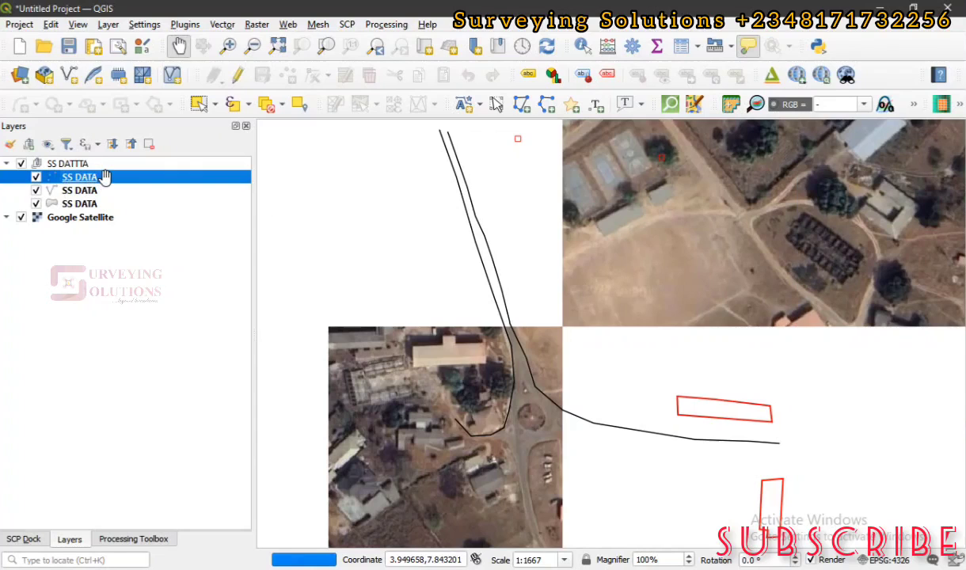
{"action": "right_click", "coordinate": [104, 176]}
{"action": "mouse_move", "coordinate": [179, 498]}
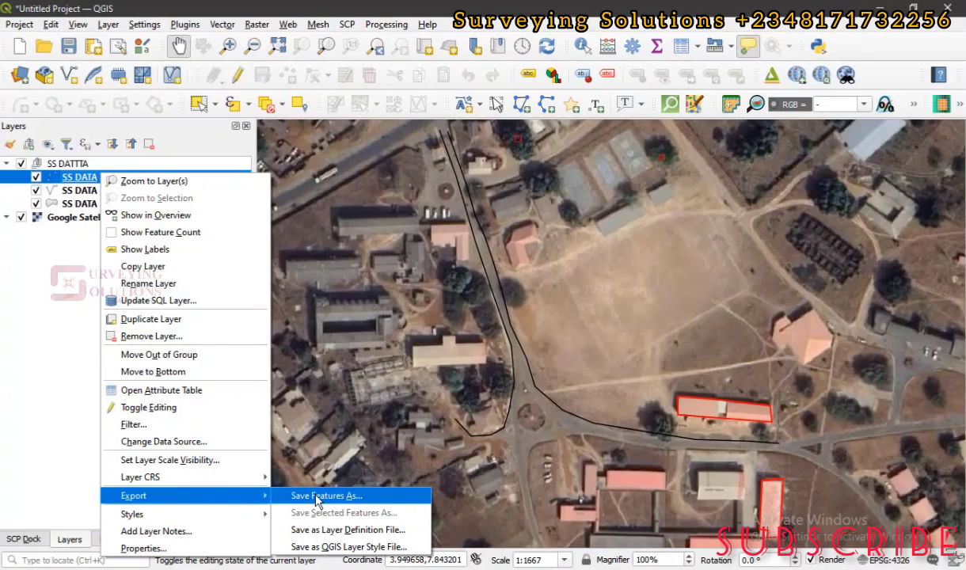
{"action": "left_click", "coordinate": [48, 328]}
{"action": "left_click", "coordinate": [48, 328]}
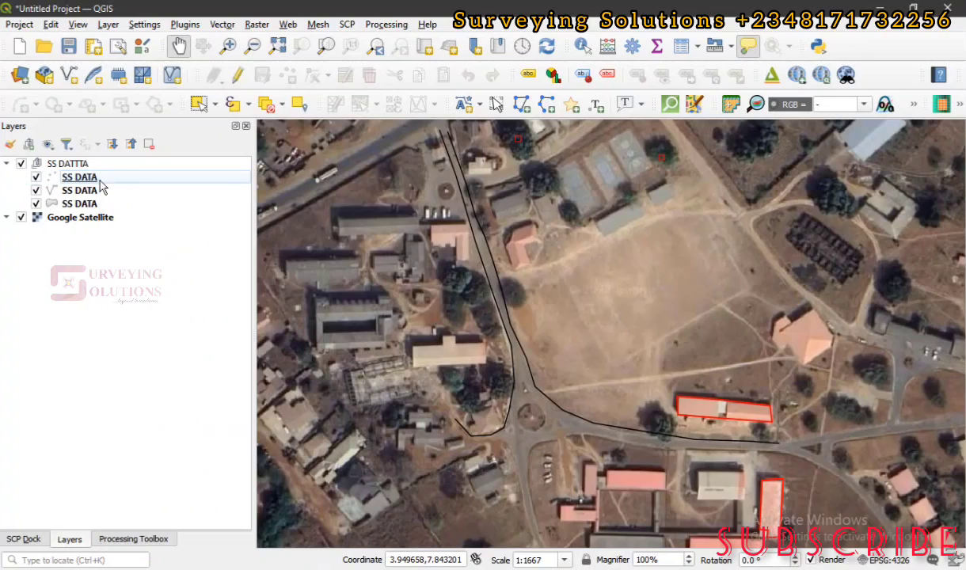
{"action": "left_click", "coordinate": [94, 193]}
{"action": "right_click", "coordinate": [94, 193]}
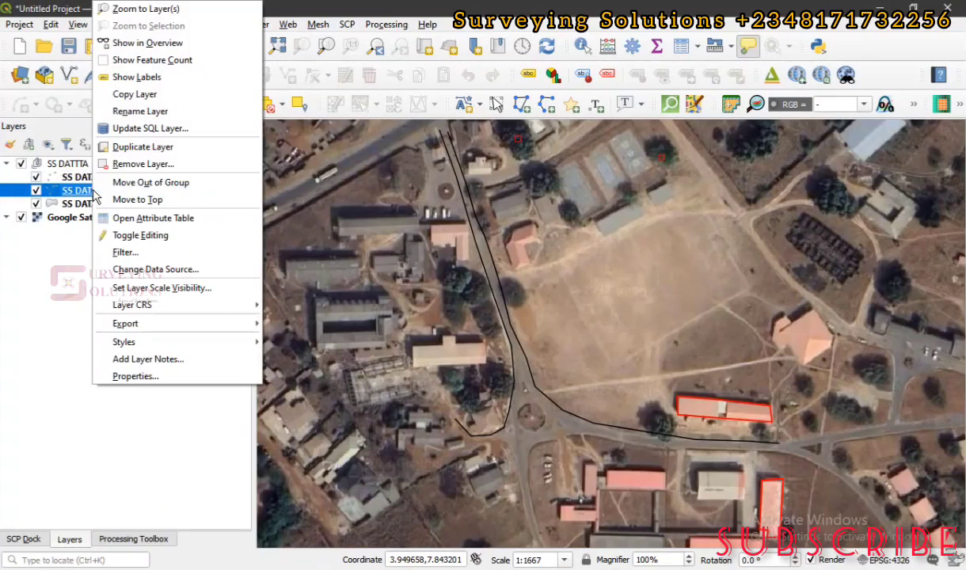
{"action": "mouse_move", "coordinate": [180, 335]}
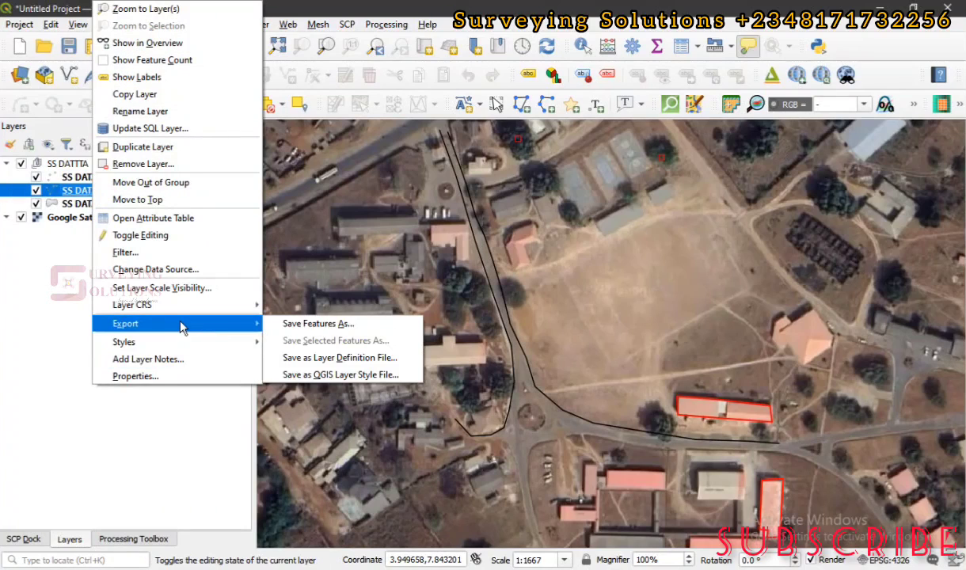
{"action": "left_click", "coordinate": [317, 324]}
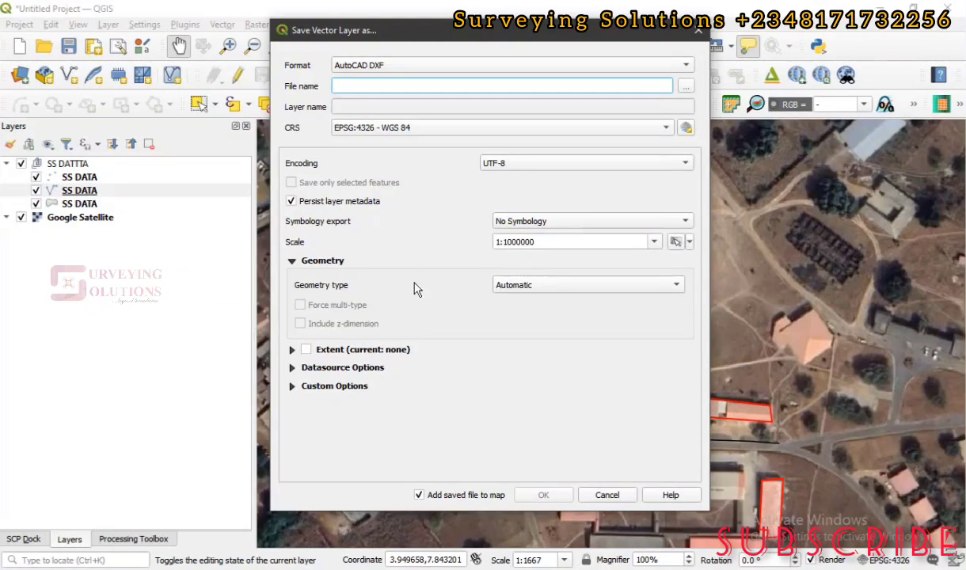
{"action": "left_click", "coordinate": [382, 68]}
{"action": "left_click", "coordinate": [364, 65]}
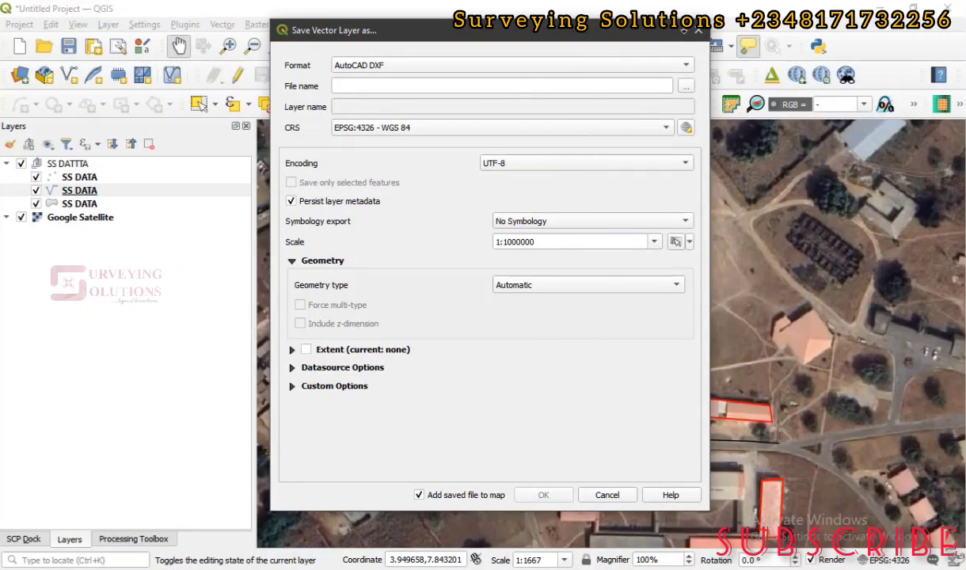
{"action": "key", "text": "Escape"}
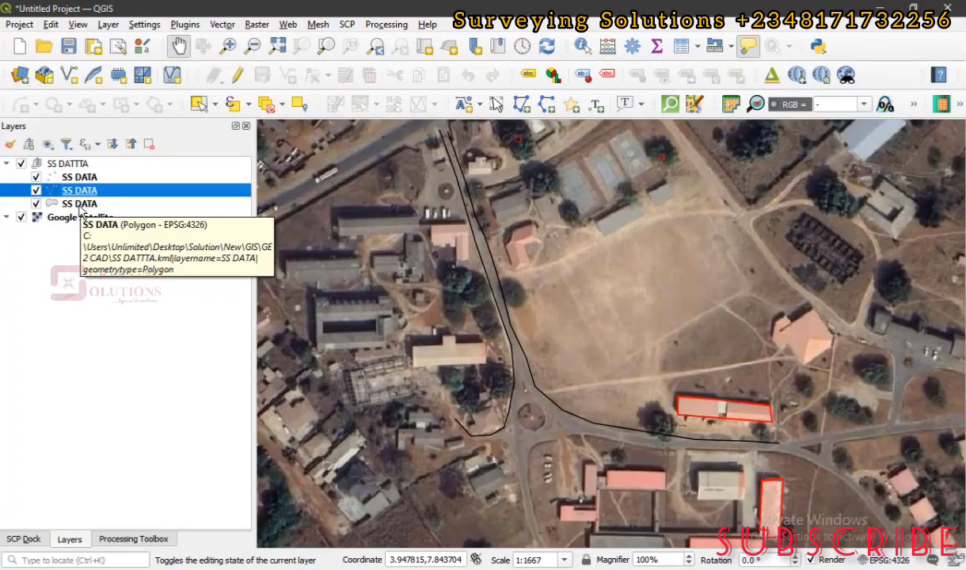
Select each SS DATA layer in turn, then zoom the map out to 1:3334
{"action": "left_click", "coordinate": [94, 176]}
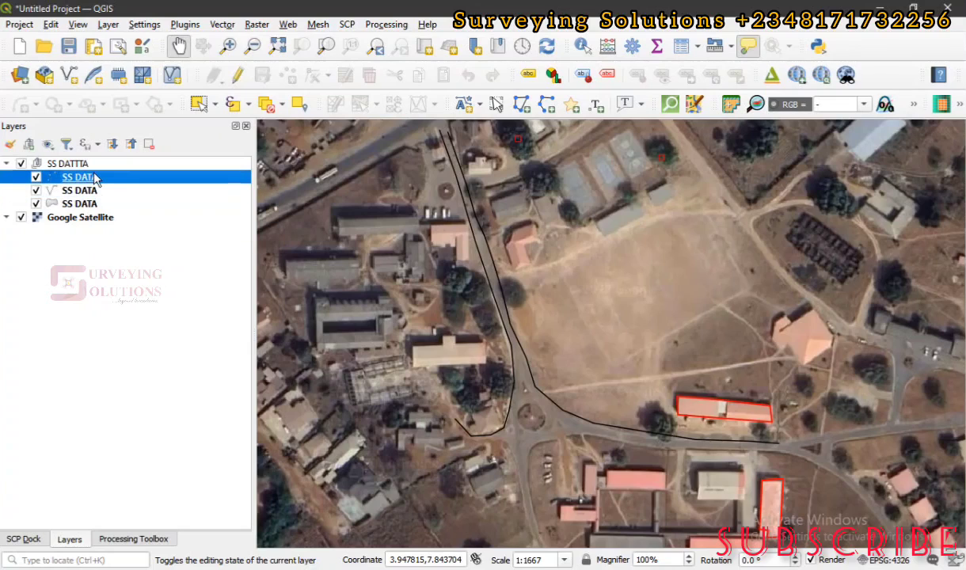
{"action": "left_click", "coordinate": [85, 191]}
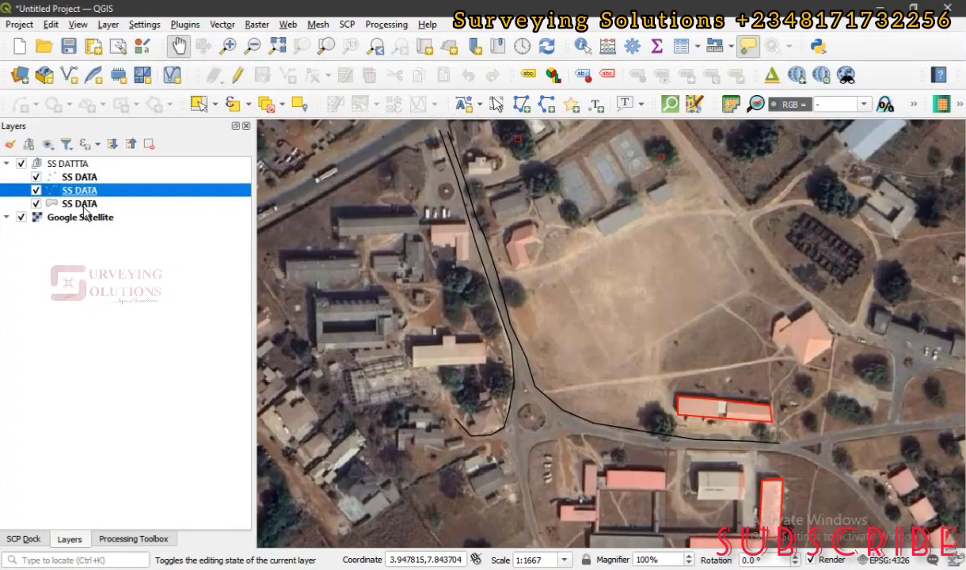
{"action": "left_click", "coordinate": [84, 207]}
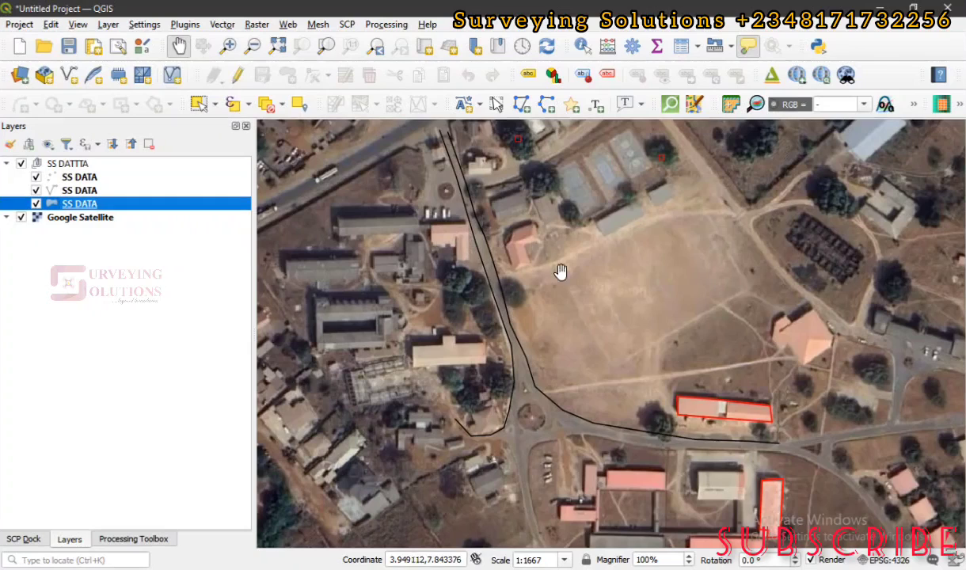
{"action": "scroll", "coordinate": [522, 345], "scroll_direction": "down", "scroll_amount": 1}
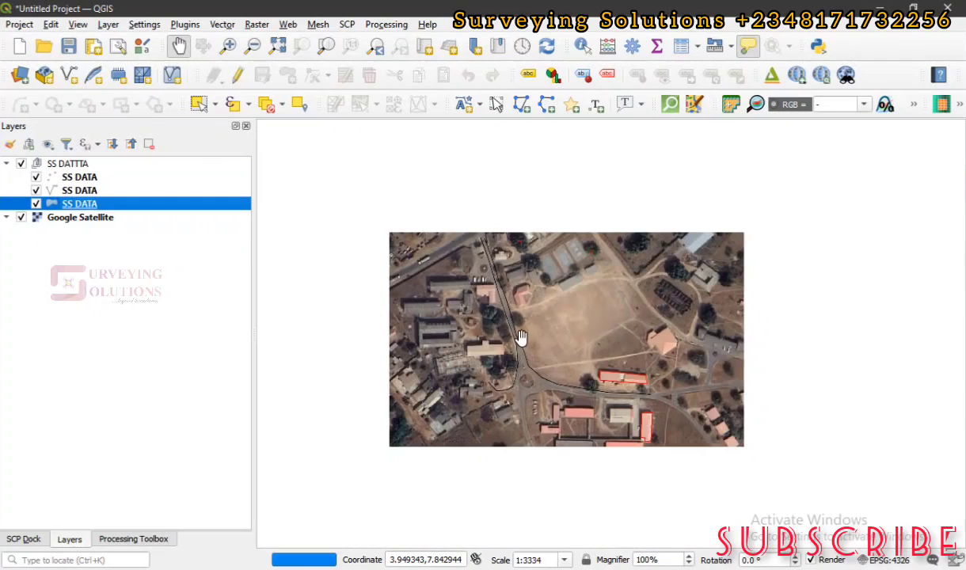
Choose Export Project to DXF from the Project > Import/Export menu
{"action": "left_click", "coordinate": [20, 24]}
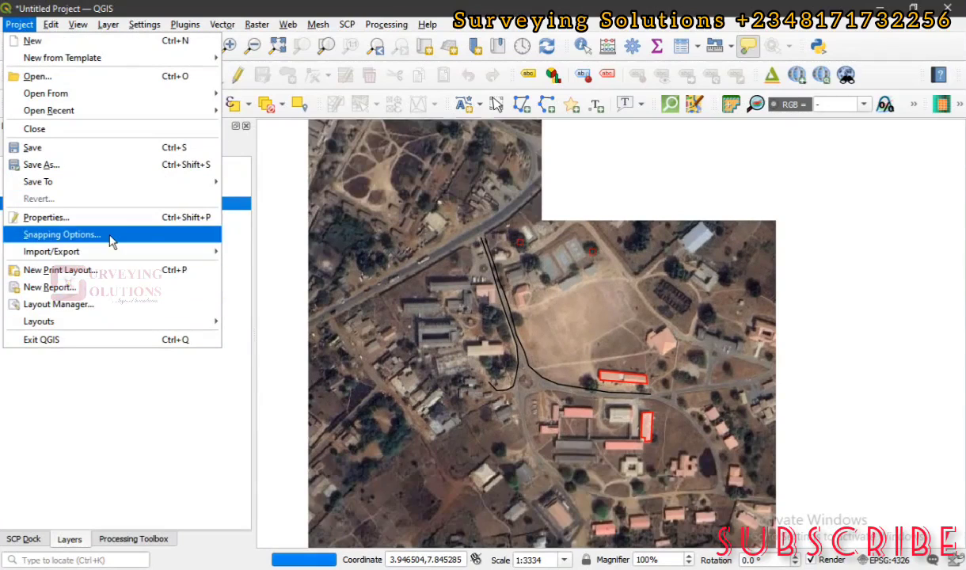
{"action": "mouse_move", "coordinate": [111, 255]}
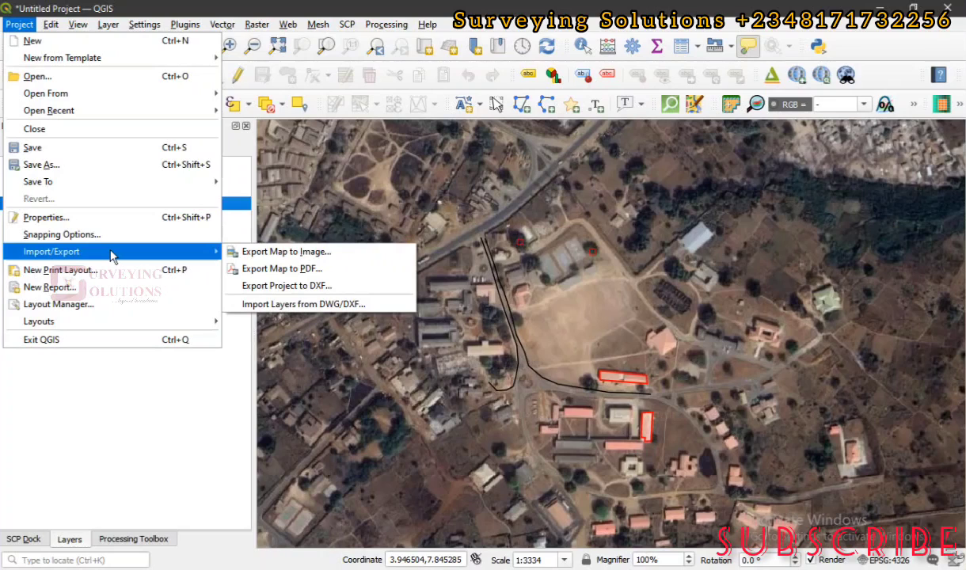
{"action": "left_click", "coordinate": [301, 291]}
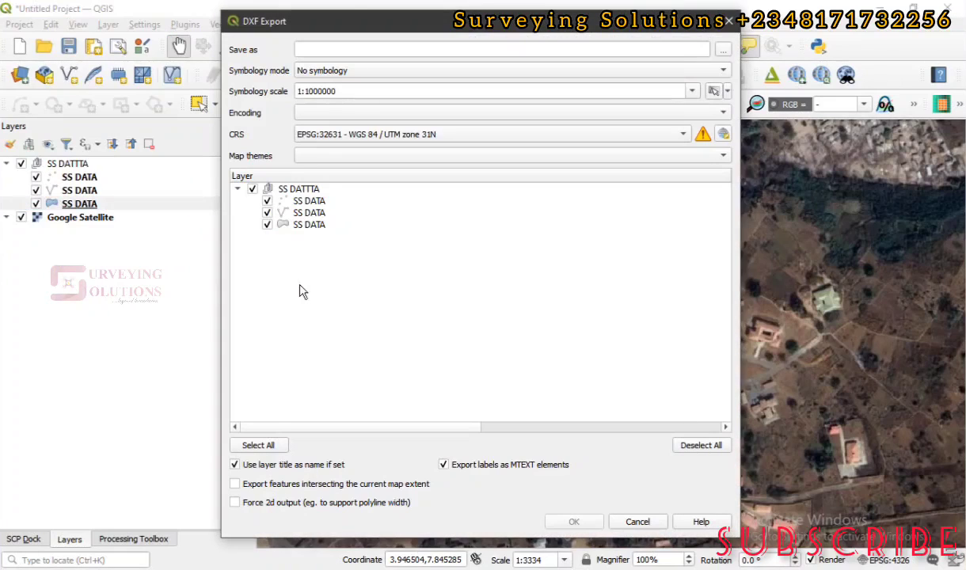
Include all three SS DATA layers in the DXF export using Deselect All, then Select All
{"action": "left_click_drag", "start_coordinate": [347, 24], "coordinate": [377, 30]}
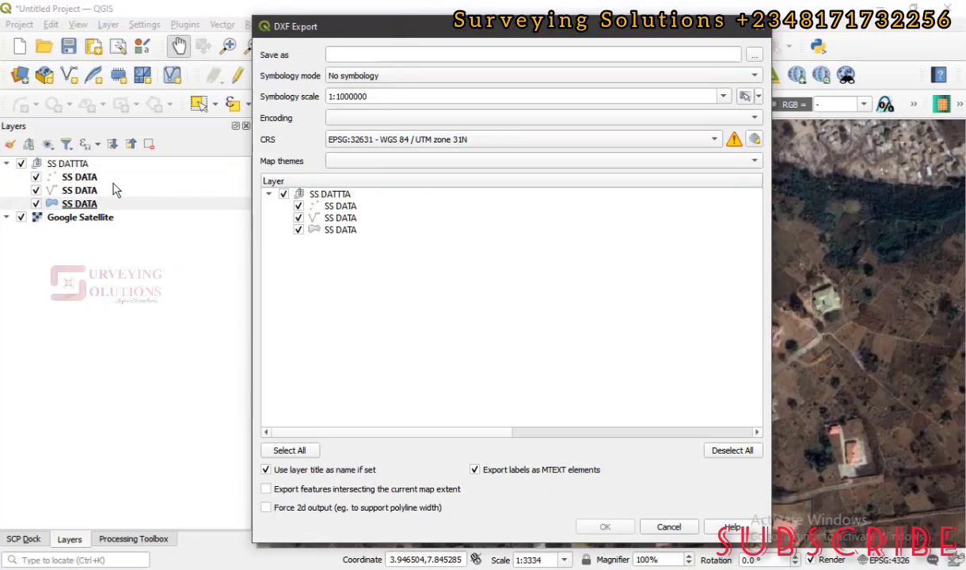
{"action": "left_click", "coordinate": [283, 195]}
{"action": "left_click", "coordinate": [298, 218]}
{"action": "left_click", "coordinate": [299, 229]}
{"action": "left_click", "coordinate": [286, 451]}
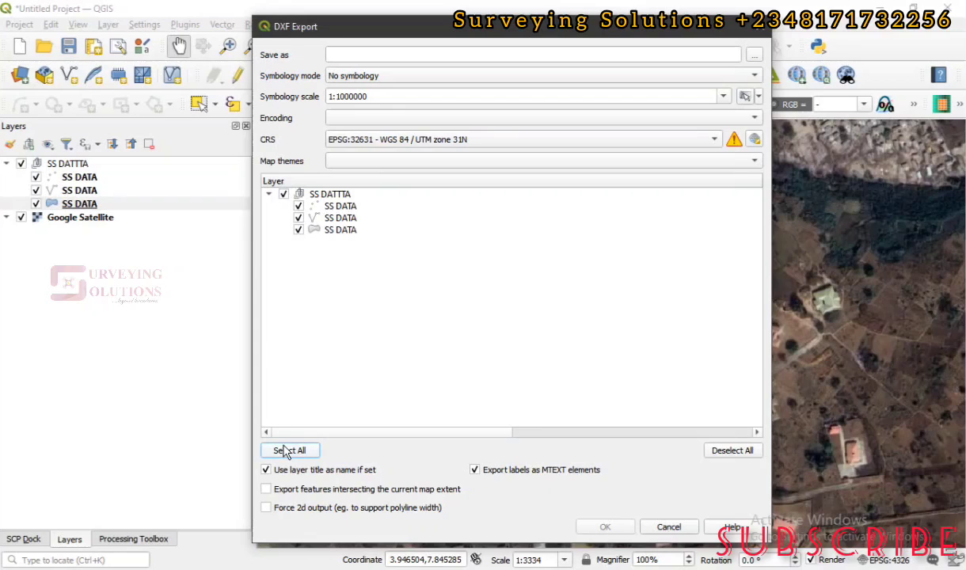
{"action": "left_click", "coordinate": [717, 451]}
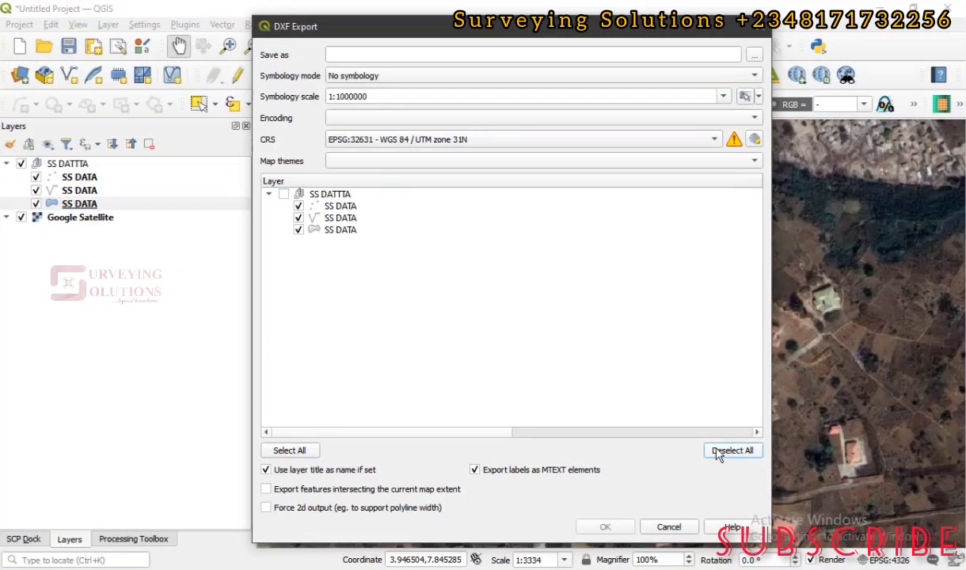
{"action": "left_click", "coordinate": [278, 448]}
{"action": "left_click", "coordinate": [415, 142]}
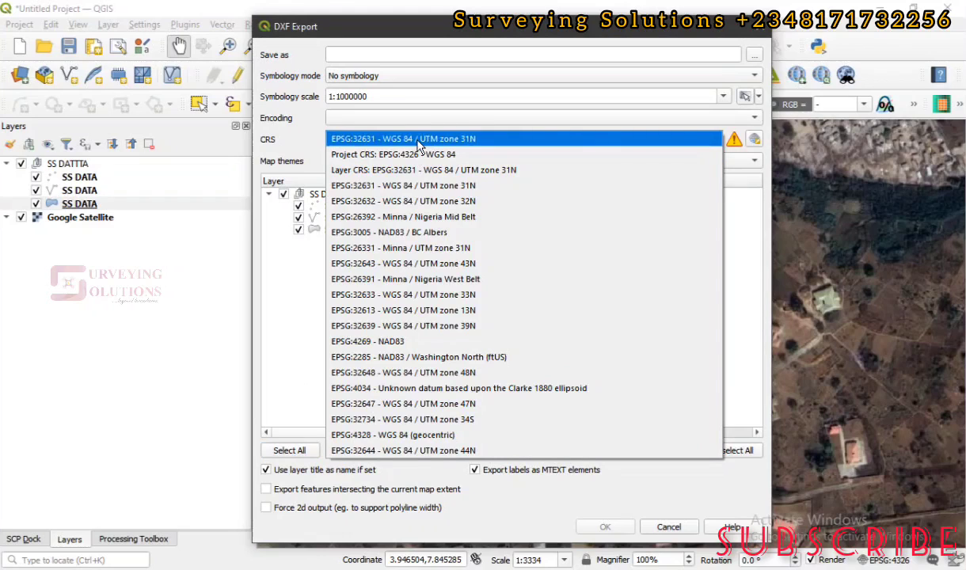
Pick WGS 84 / UTM zone 31N (EPSG:32631) from Recently Used as the export CRS
{"action": "left_click", "coordinate": [286, 130]}
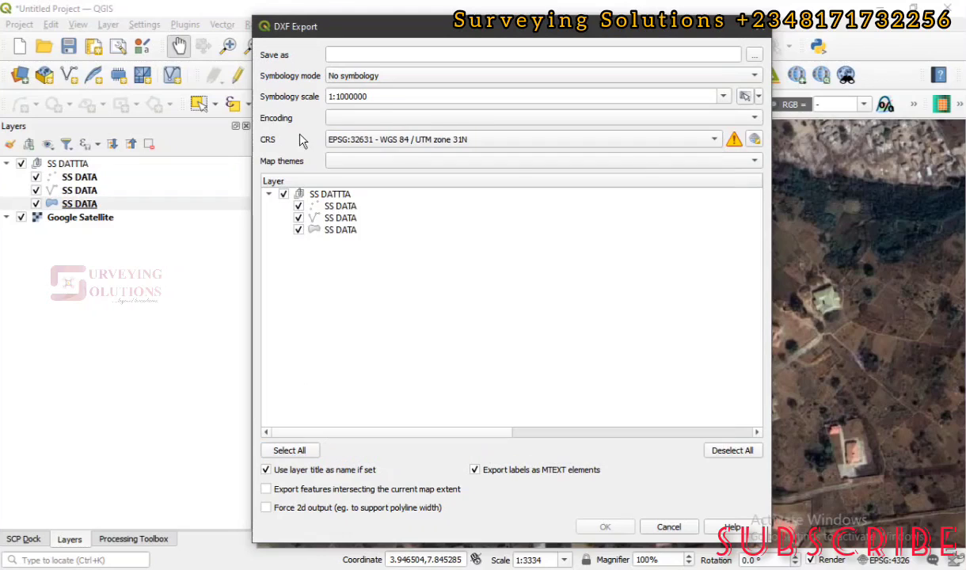
{"action": "left_click", "coordinate": [754, 139]}
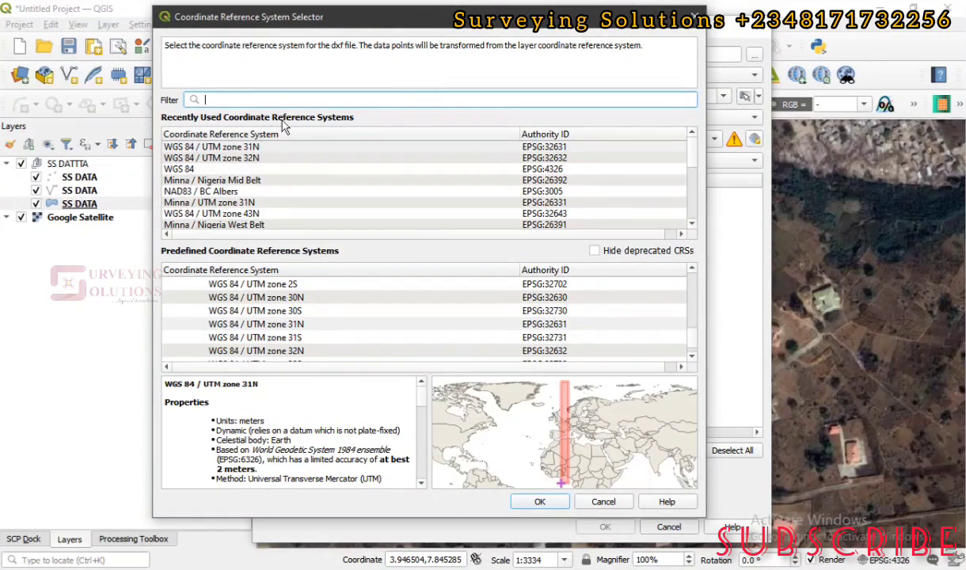
{"action": "left_click", "coordinate": [218, 145]}
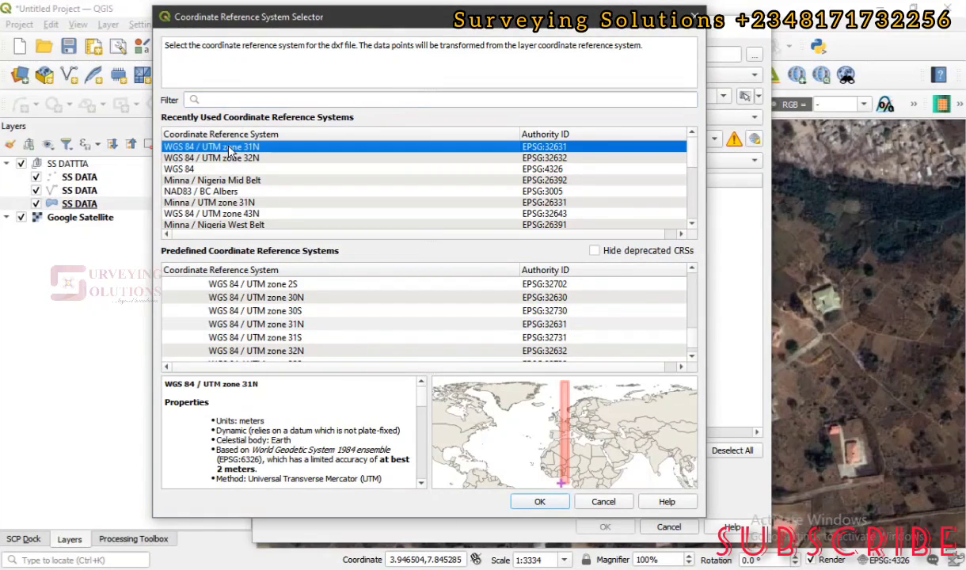
{"action": "left_click", "coordinate": [539, 502]}
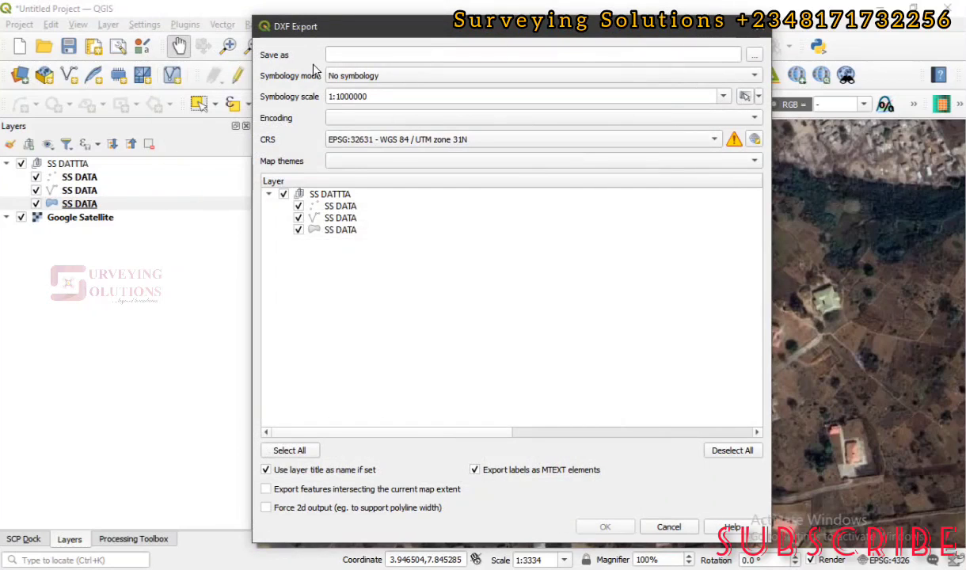
Name the DXF output file 'SS DATTTAA' in the GE 2 CAD folder
{"action": "left_click", "coordinate": [755, 55]}
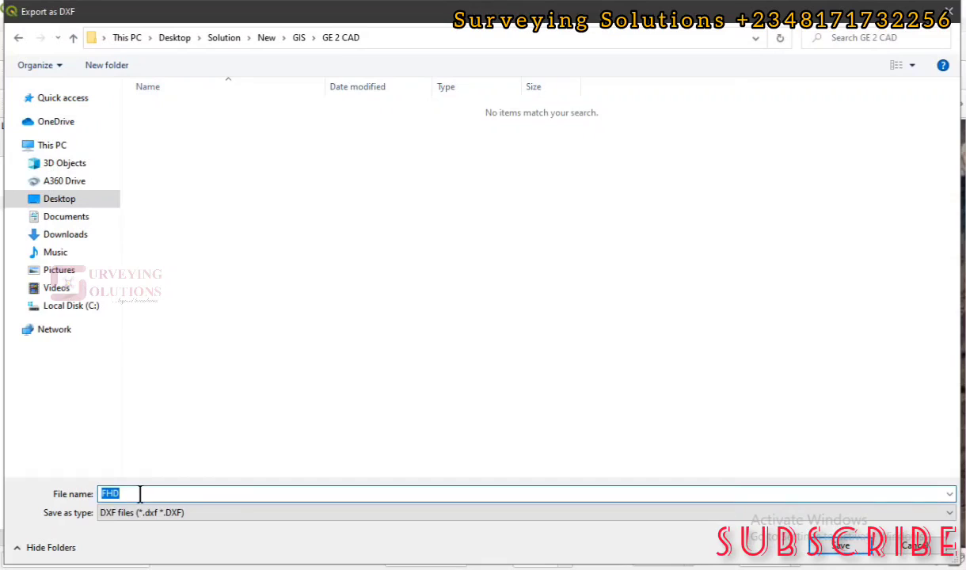
{"action": "key", "text": "BackSpace"}
{"action": "type", "text": "SS DATT"}
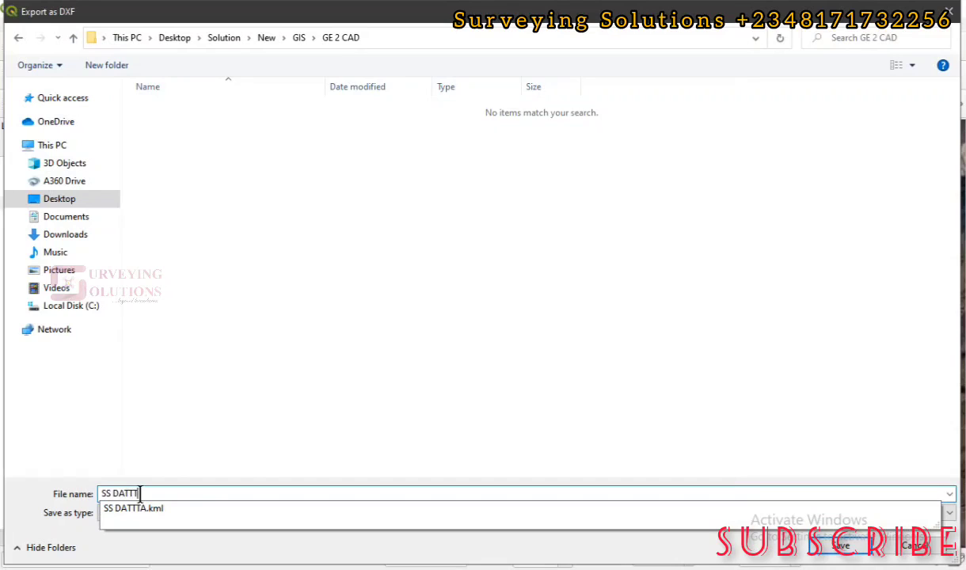
{"action": "type", "text": "TAAA"}
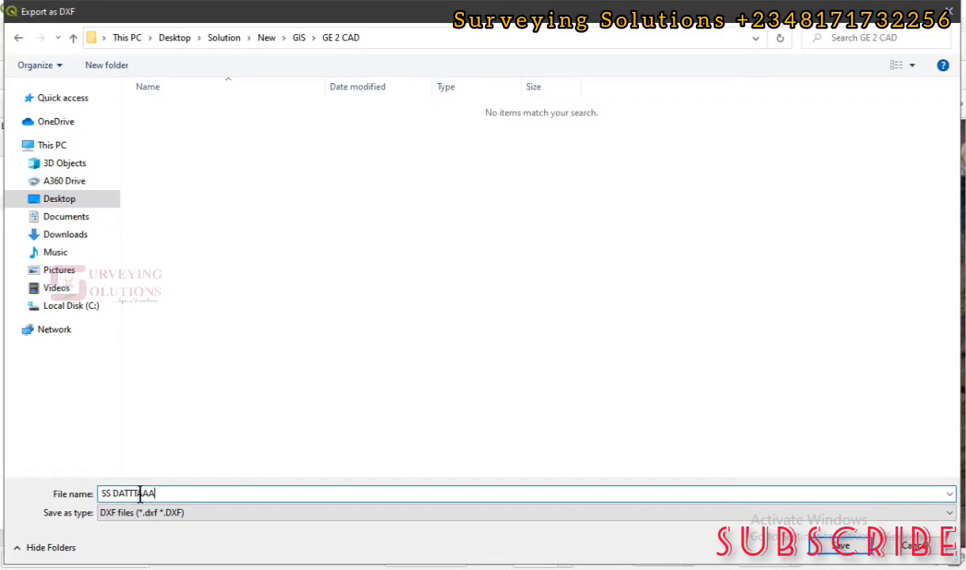
{"action": "left_click", "coordinate": [818, 549]}
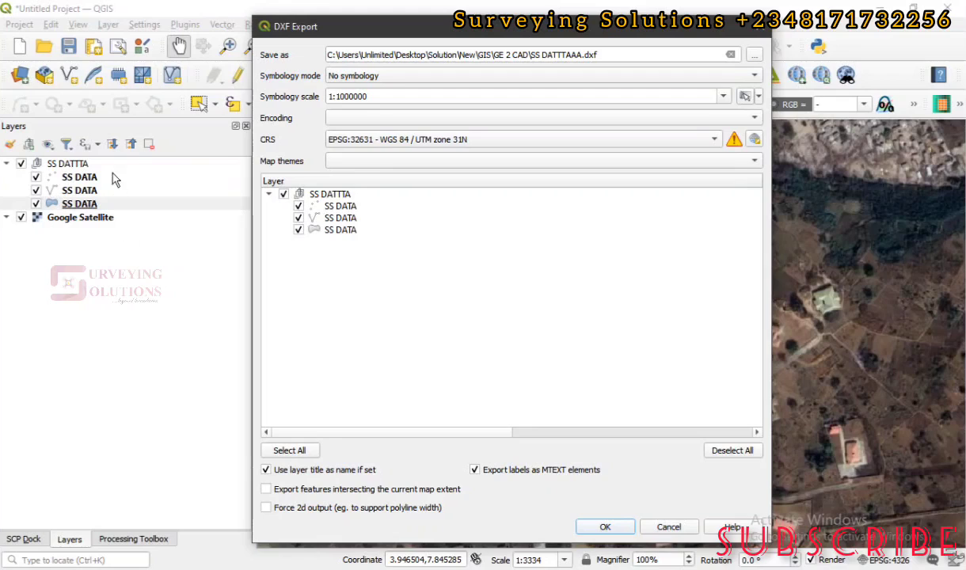
Make sure the SS DATA polygon layer is ticked and run the DXF export
{"action": "left_click", "coordinate": [299, 229]}
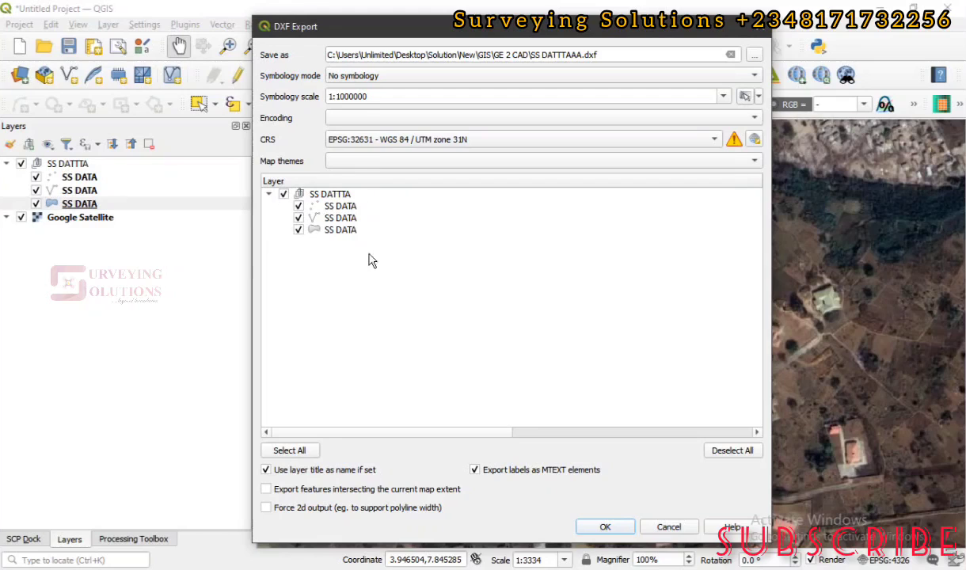
{"action": "left_click", "coordinate": [605, 528]}
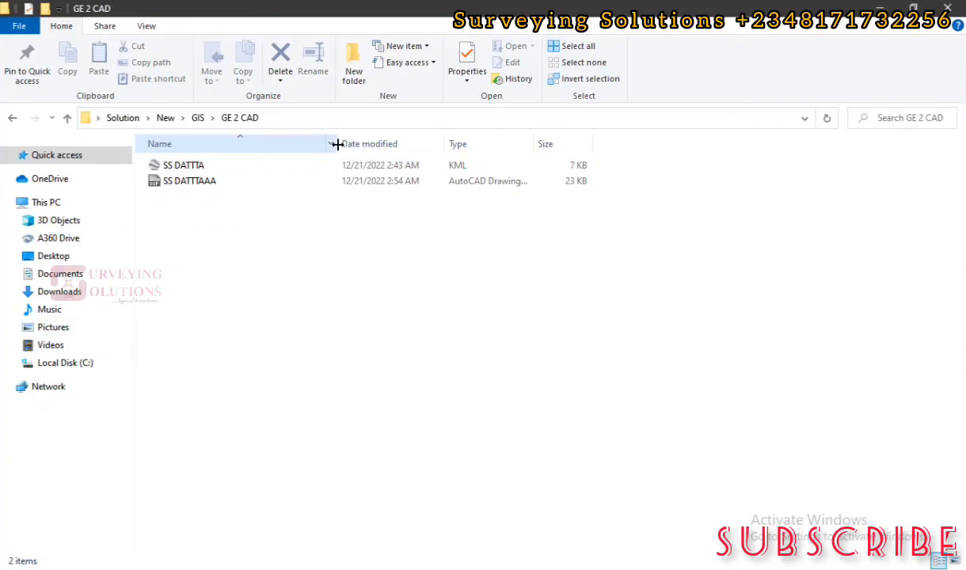
Open SS DATTTAAA.dxf from the GE 2 CAD folder in AutoCAD
{"action": "double_click", "coordinate": [337, 144]}
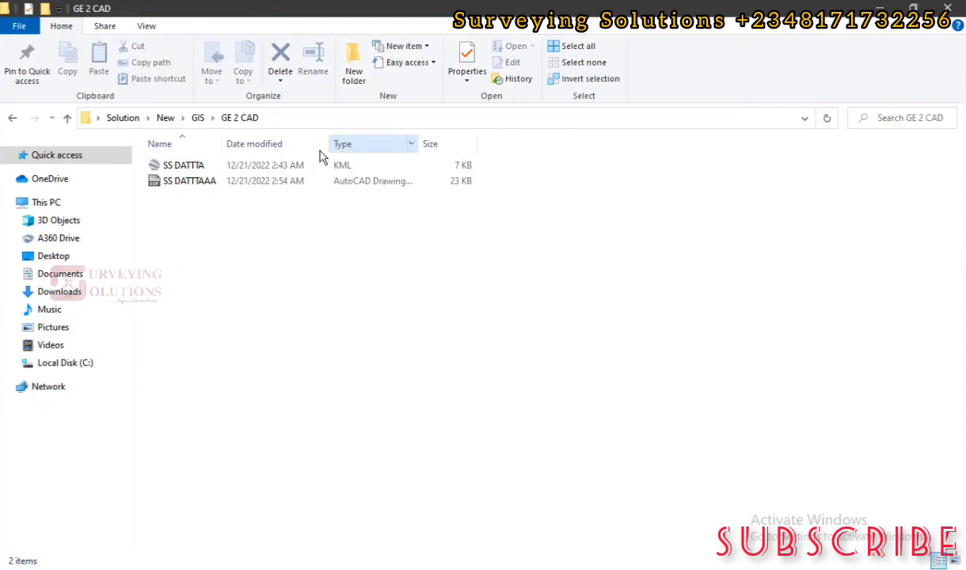
{"action": "left_click", "coordinate": [179, 182]}
{"action": "double_click", "coordinate": [180, 183]}
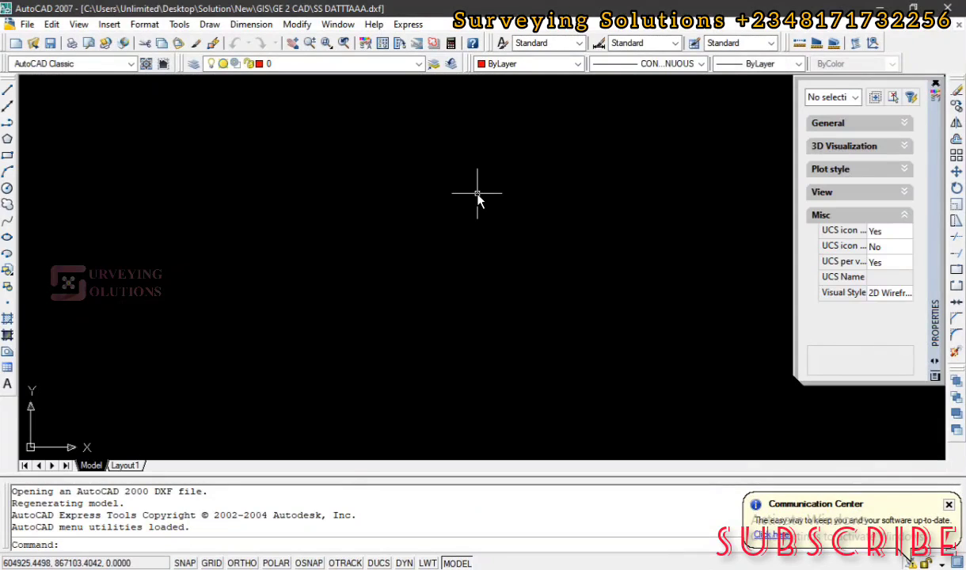
Zoom to the extents of the survey drawing and select all six objects
{"action": "key", "text": "Escape"}
{"action": "key", "text": "Escape"}
{"action": "key", "text": "Escape"}
{"action": "key", "text": "Escape"}
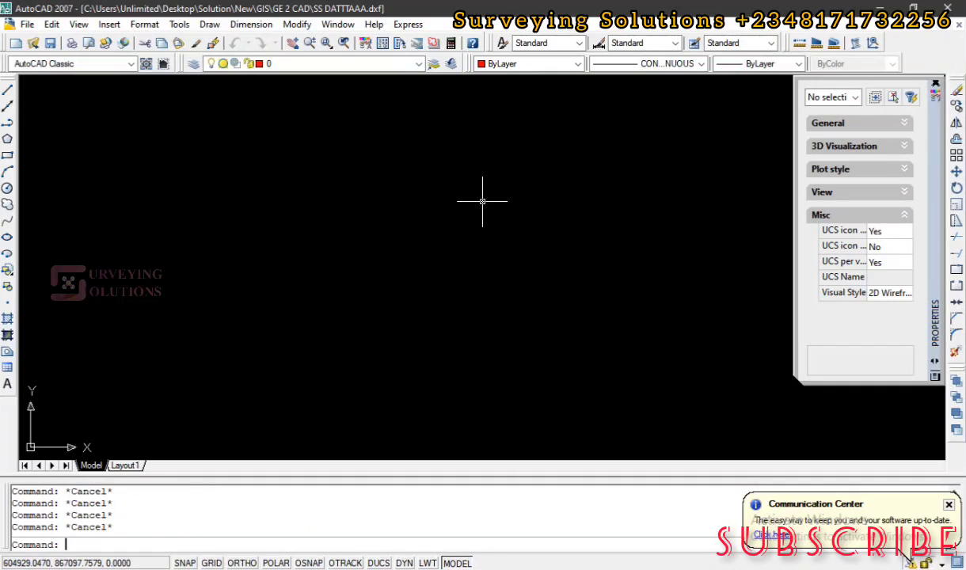
{"action": "type", "text": "Z"}
{"action": "key", "text": "Return"}
{"action": "type", "text": "E"}
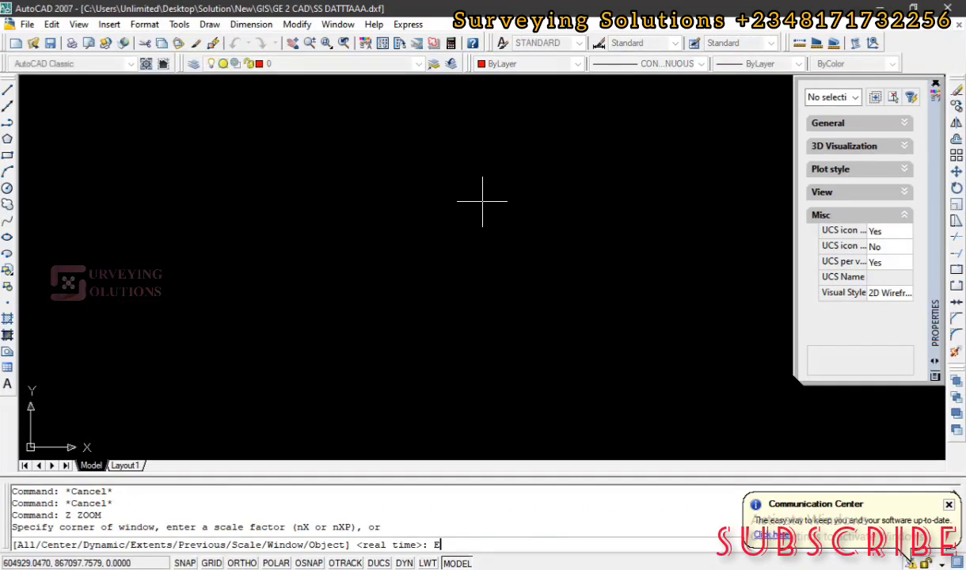
{"action": "key", "text": "Return"}
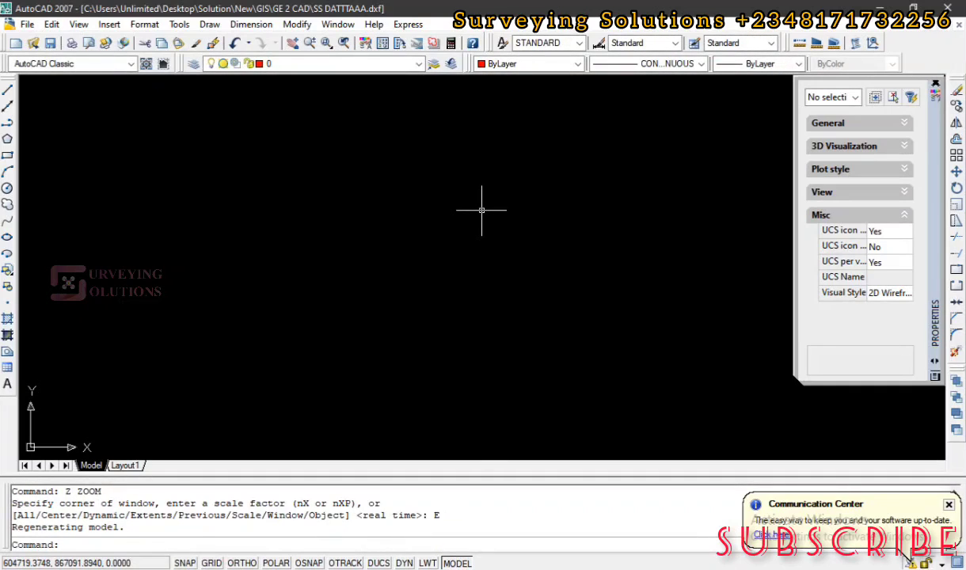
{"action": "key", "text": "ctrl+a"}
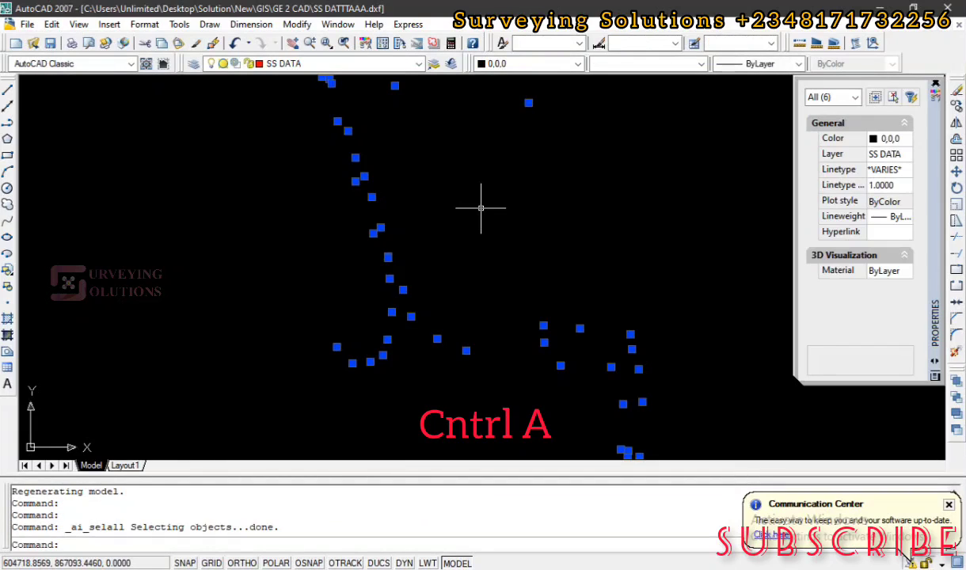
Set the selected objects' colour to ByBlock, then clear the selection
{"action": "left_click", "coordinate": [579, 64]}
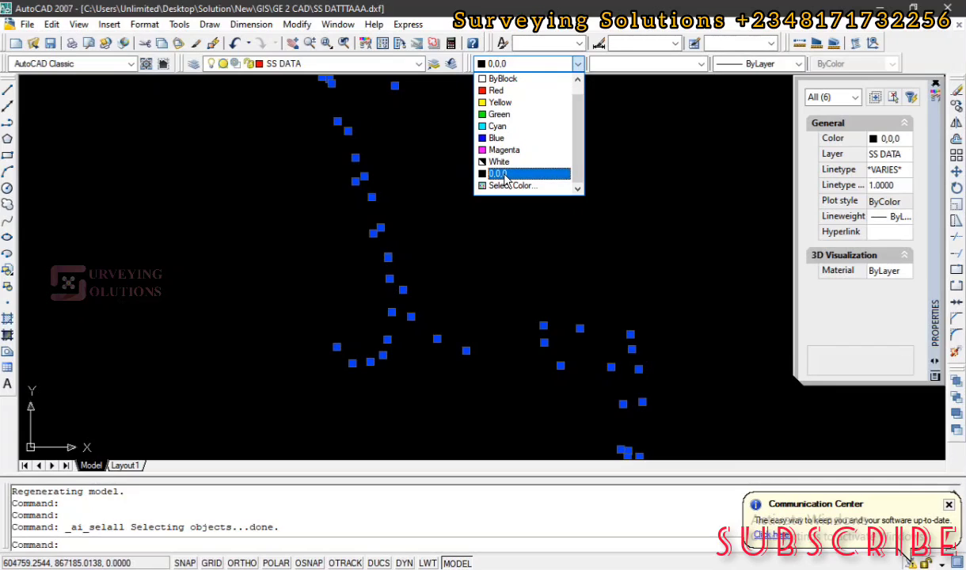
{"action": "left_click", "coordinate": [497, 80]}
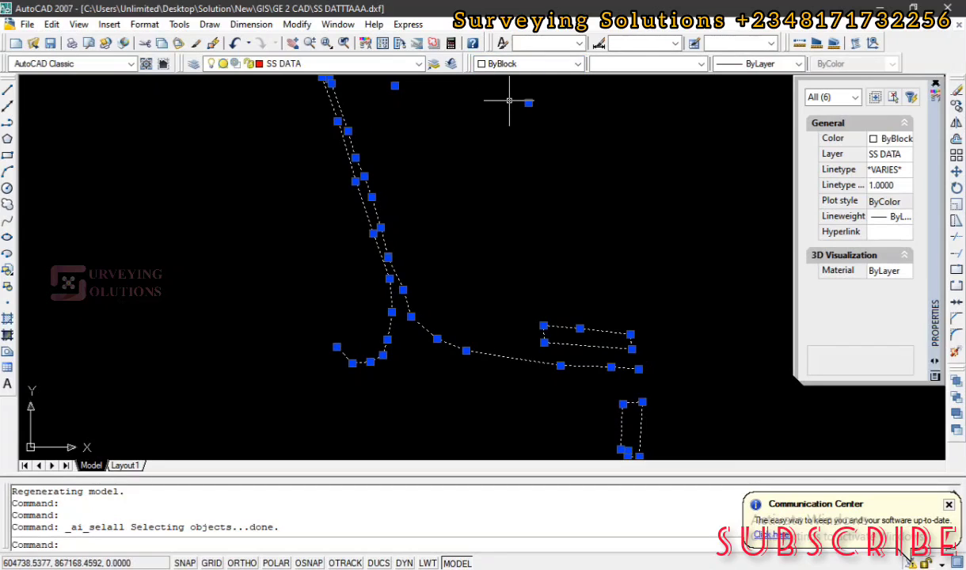
{"action": "key", "text": "Escape"}
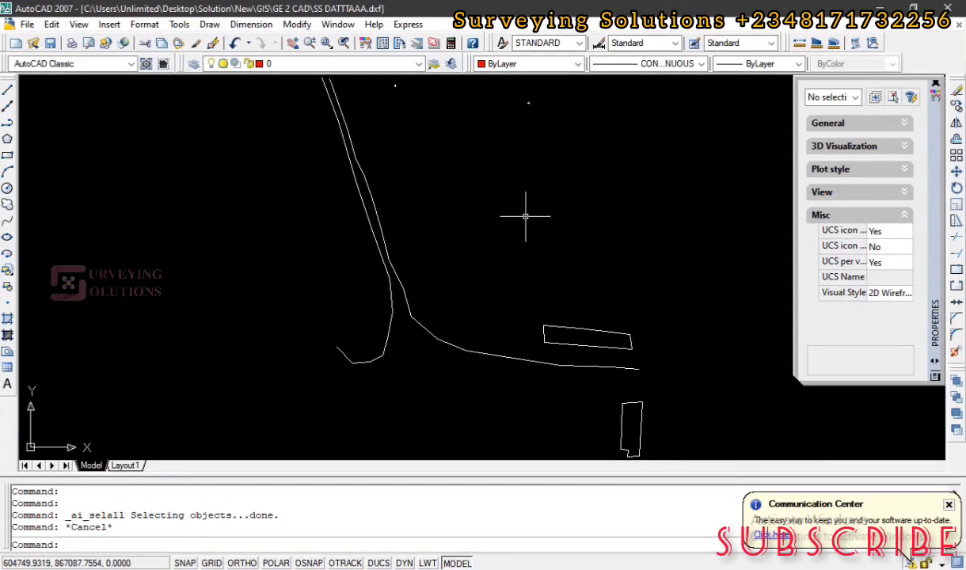
{"action": "scroll", "coordinate": [525, 214], "scroll_direction": "down", "scroll_amount": 2}
{"action": "scroll", "coordinate": [530, 146], "scroll_direction": "up", "scroll_amount": 3}
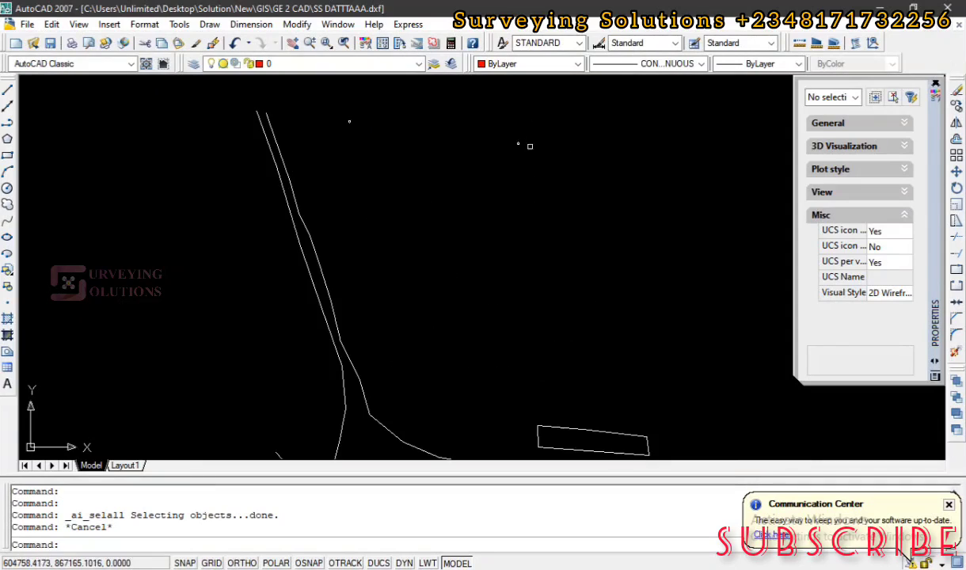
{"action": "scroll", "coordinate": [530, 146], "scroll_direction": "up", "scroll_amount": 3}
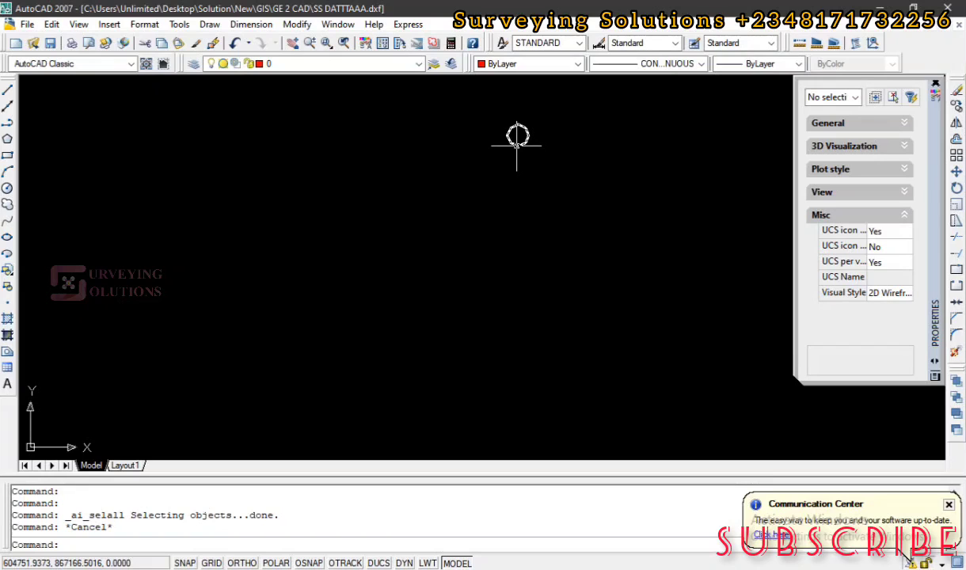
{"action": "scroll", "coordinate": [517, 145], "scroll_direction": "down", "scroll_amount": 5}
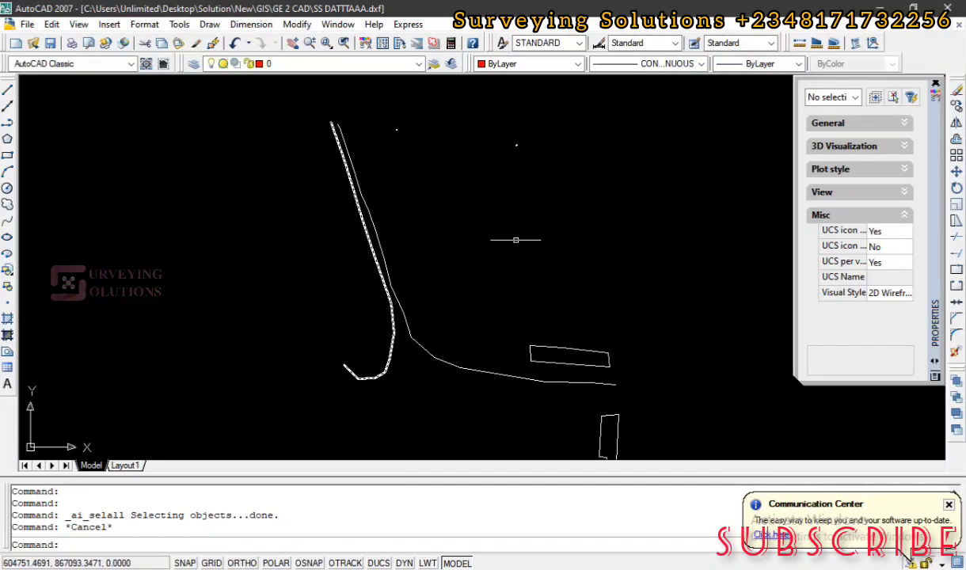
{"action": "scroll", "coordinate": [519, 238], "scroll_direction": "down", "scroll_amount": 2}
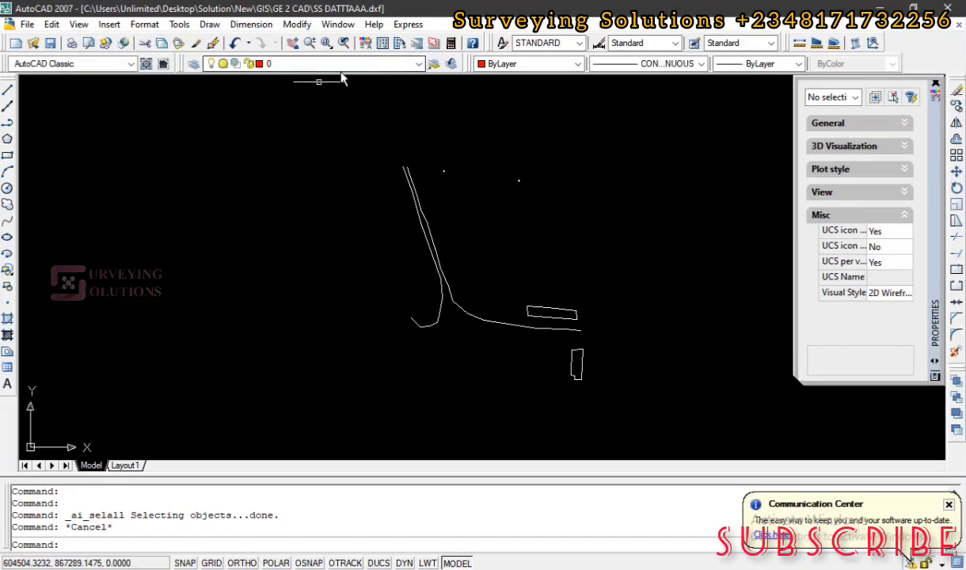
{"action": "left_click", "coordinate": [417, 63]}
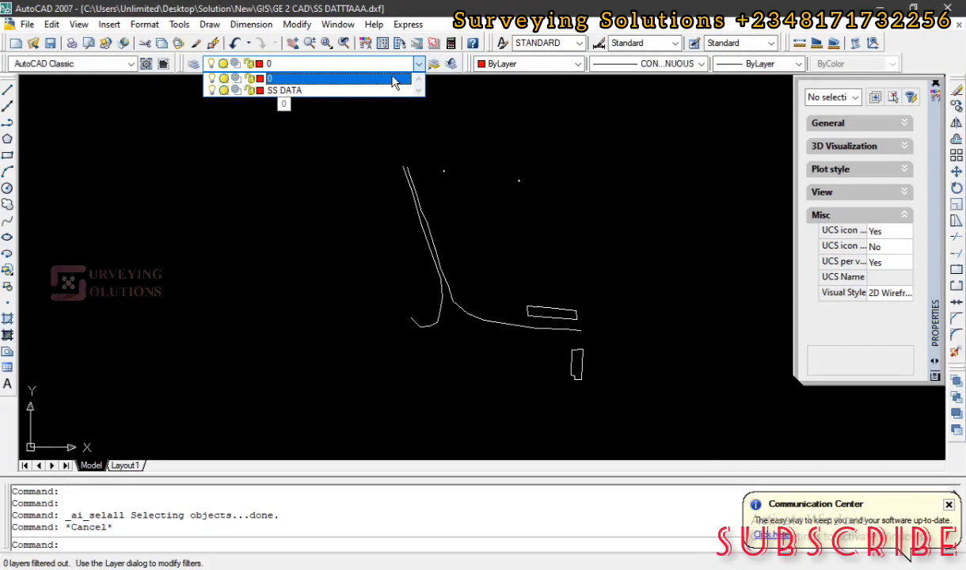
{"action": "left_click", "coordinate": [271, 83]}
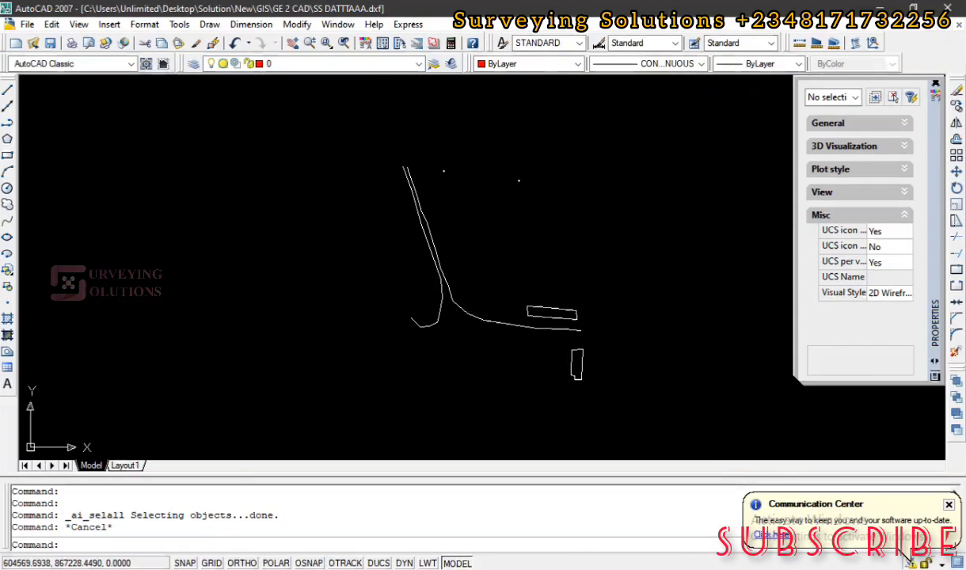
{"action": "key", "text": "Escape"}
{"action": "key", "text": "Escape"}
{"action": "key", "text": "Escape"}
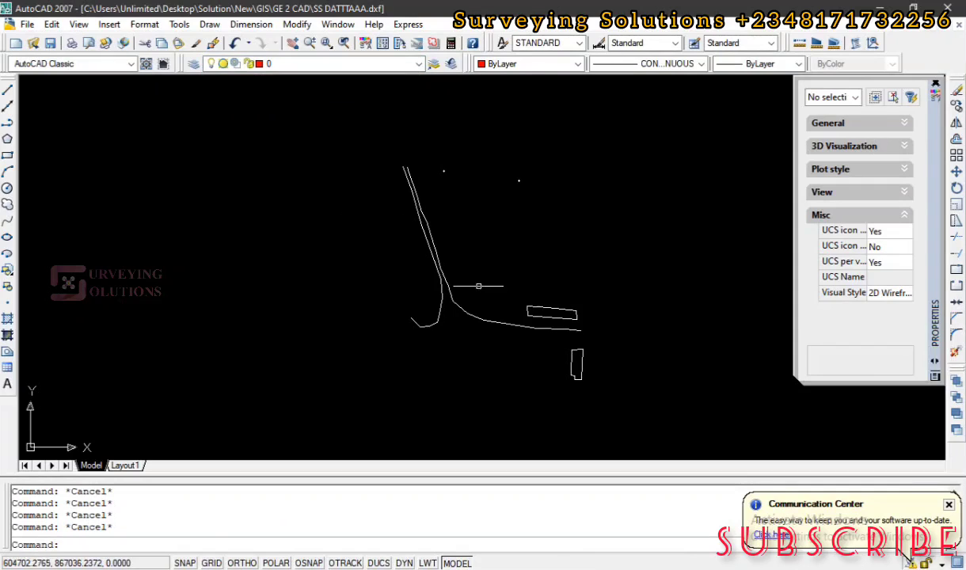
{"action": "left_click", "coordinate": [427, 249]}
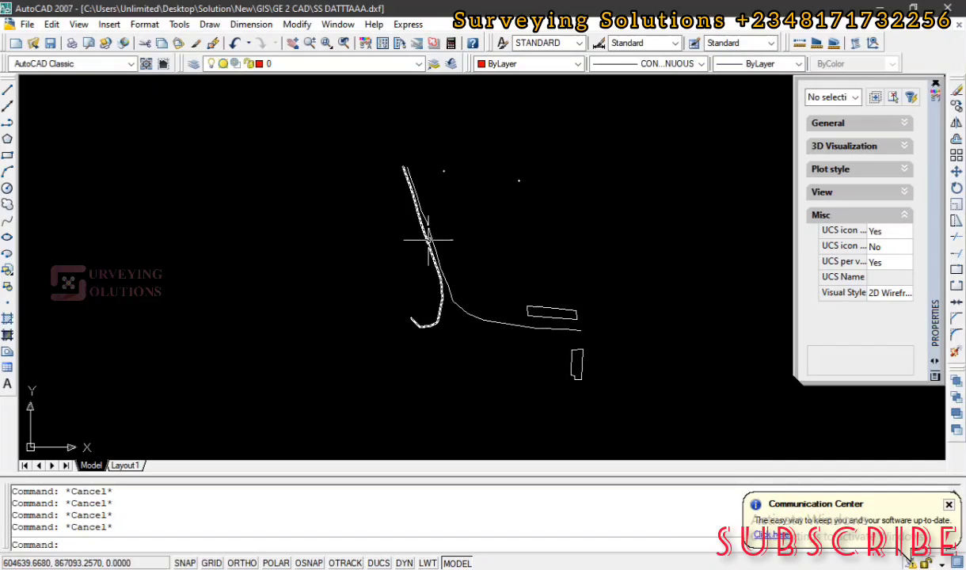
{"action": "scroll", "coordinate": [430, 244], "scroll_direction": "up", "scroll_amount": 4}
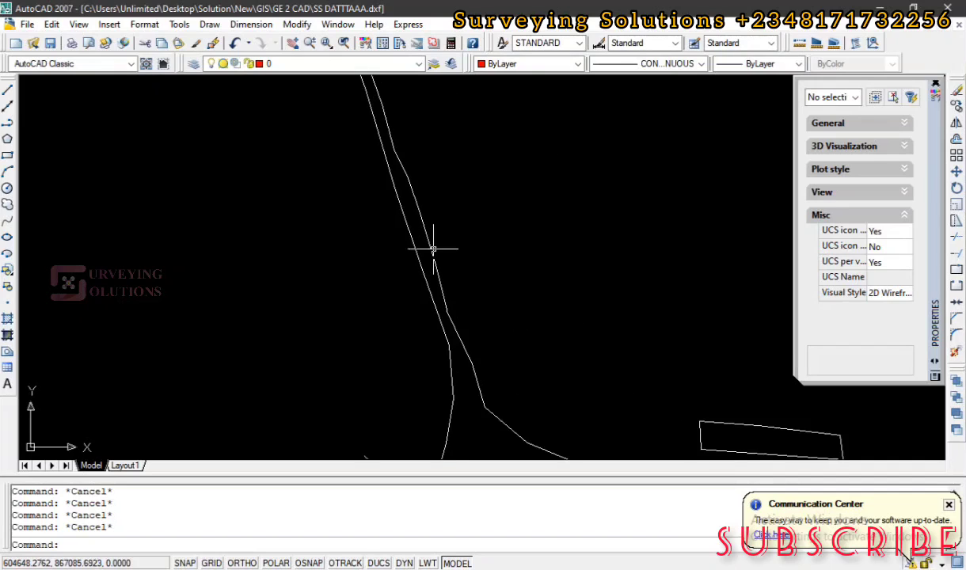
{"action": "scroll", "coordinate": [432, 248], "scroll_direction": "down", "scroll_amount": 2}
{"action": "scroll", "coordinate": [434, 249], "scroll_direction": "down", "scroll_amount": 2}
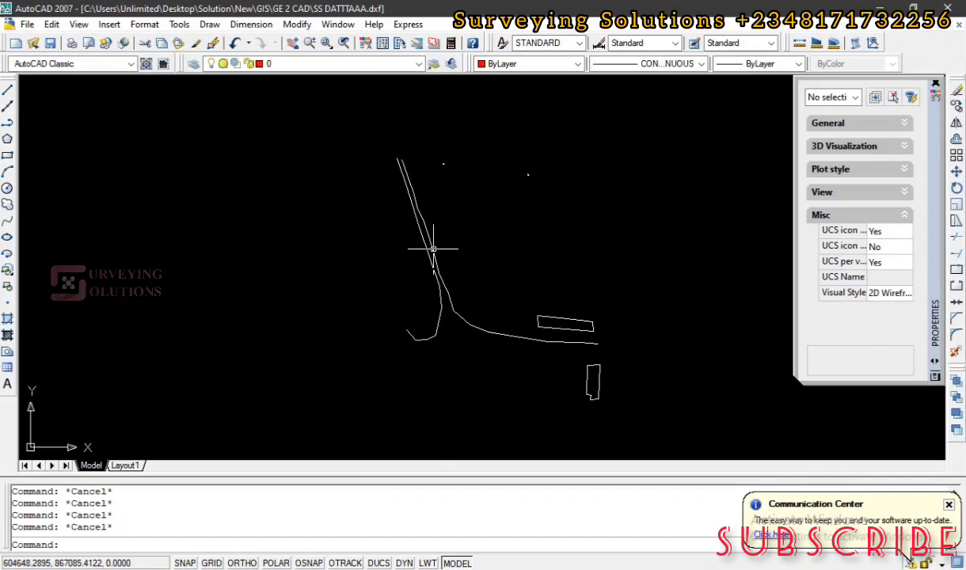
{"action": "scroll", "coordinate": [433, 249], "scroll_direction": "up", "scroll_amount": 2}
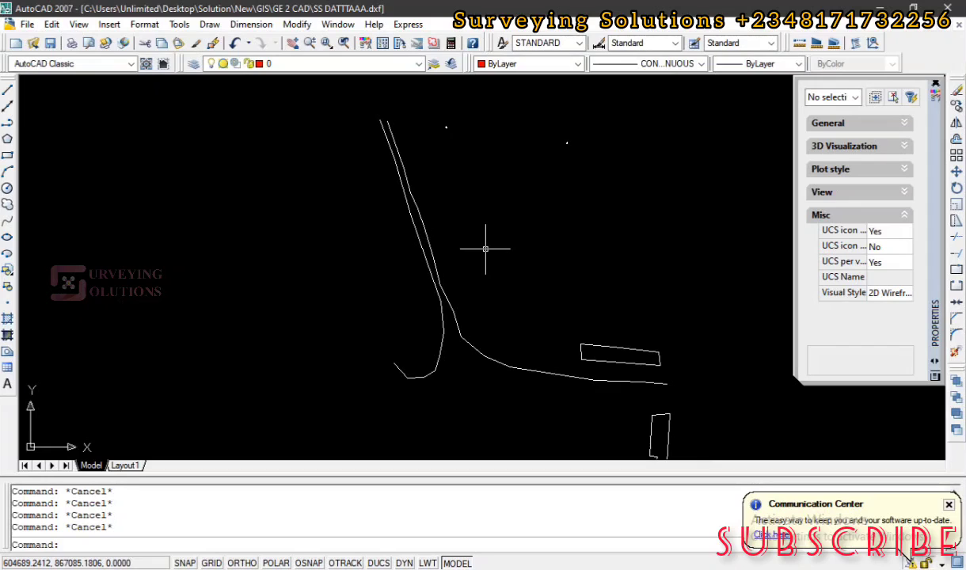
{"action": "scroll", "coordinate": [491, 231], "scroll_direction": "down", "scroll_amount": 2}
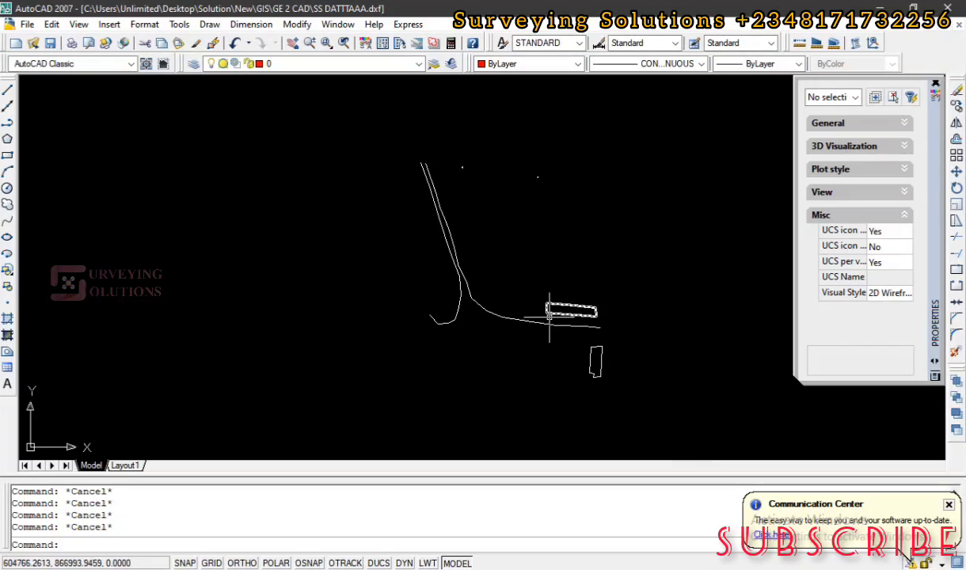
{"action": "scroll", "coordinate": [549, 320], "scroll_direction": "up", "scroll_amount": 3}
{"action": "scroll", "coordinate": [549, 320], "scroll_direction": "down", "scroll_amount": 2}
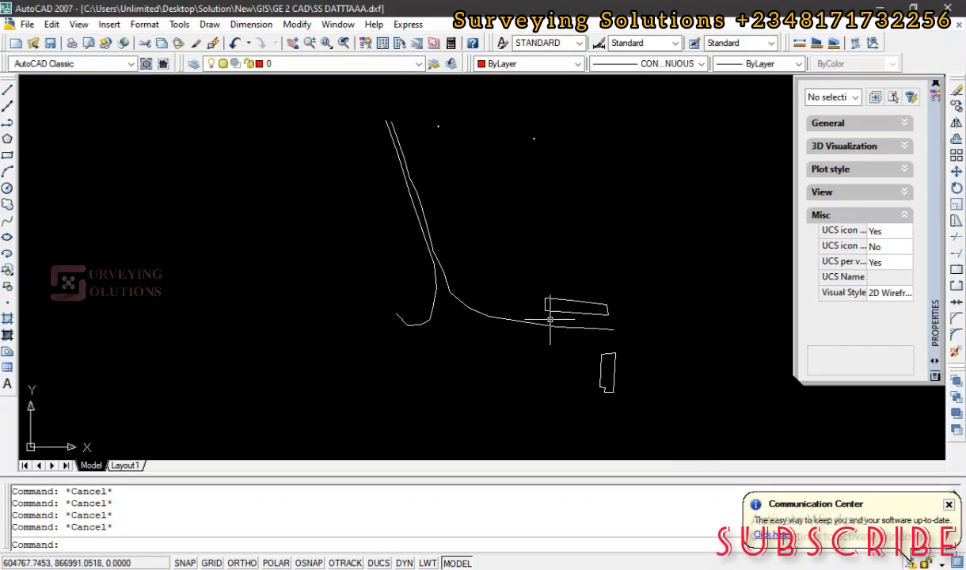